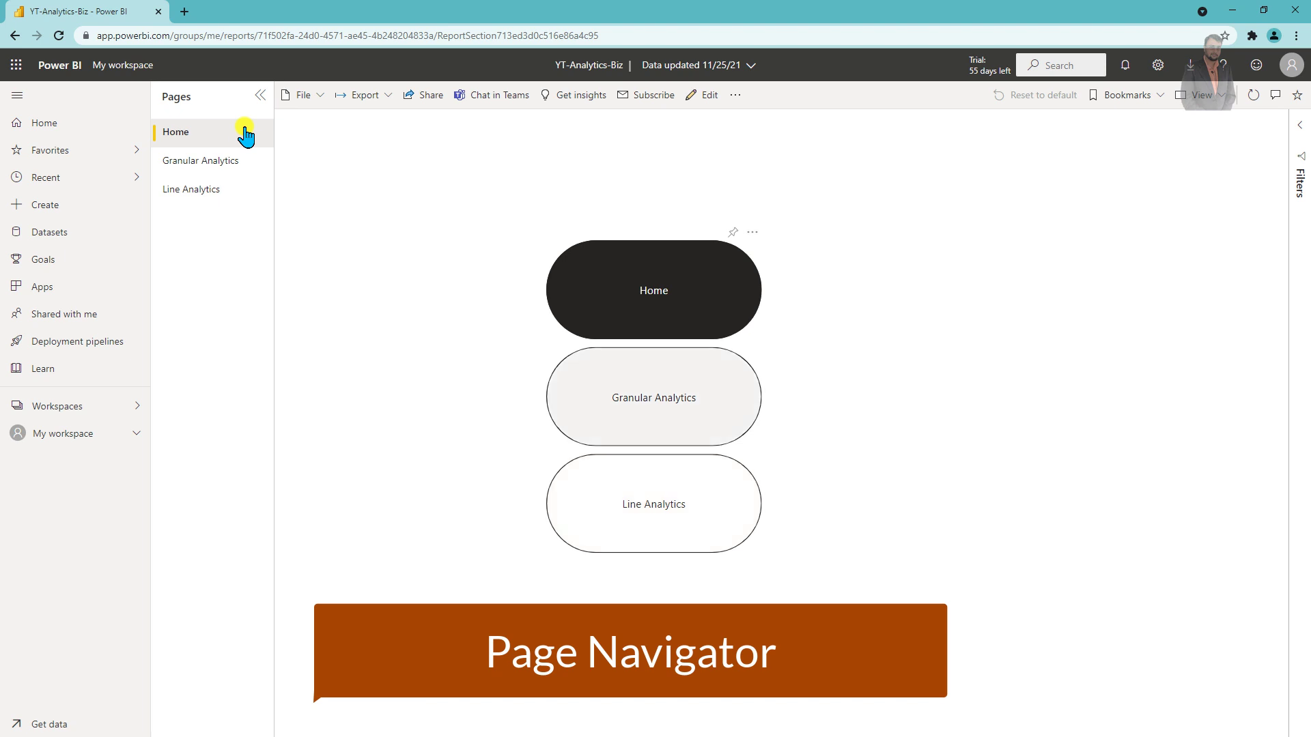
Try the published report's page navigator to Granular Analytics and back, and the Month bookmark on the videos chart
left_click(667, 407)
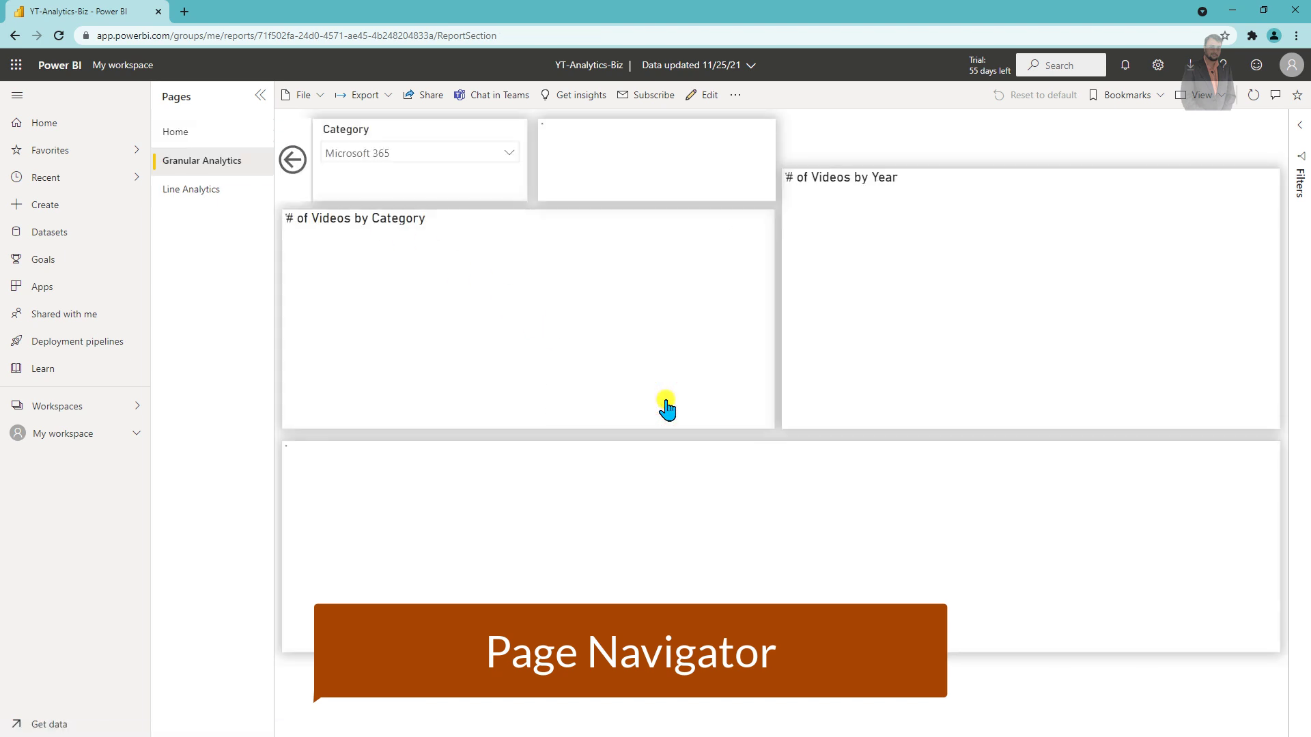
left_click(292, 162)
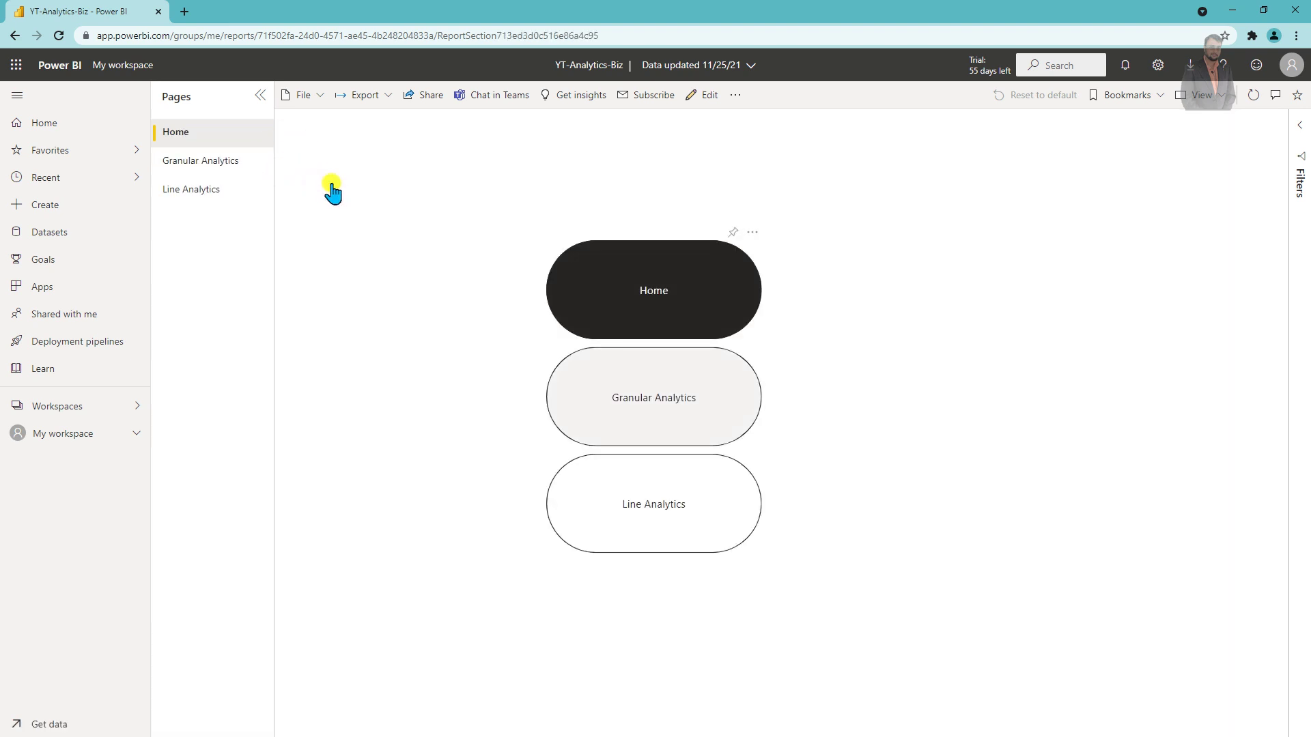
left_click(682, 401)
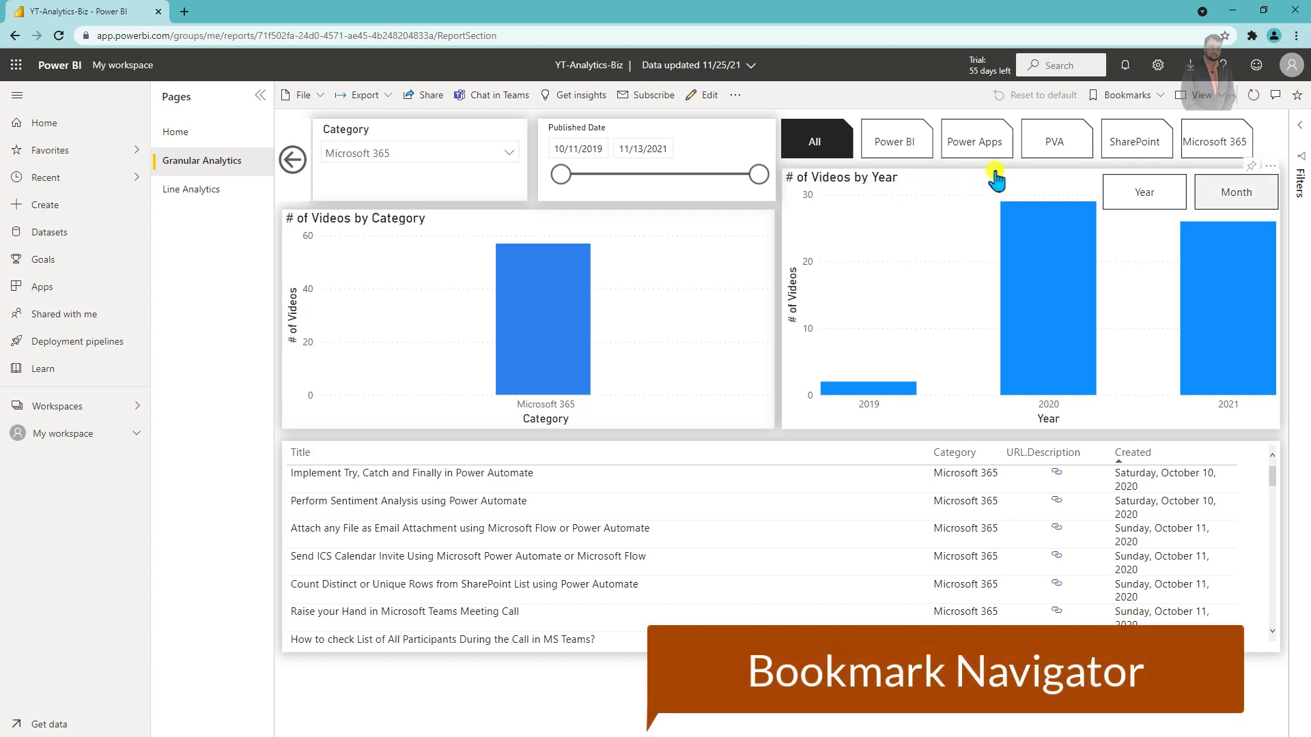
left_click(1230, 207)
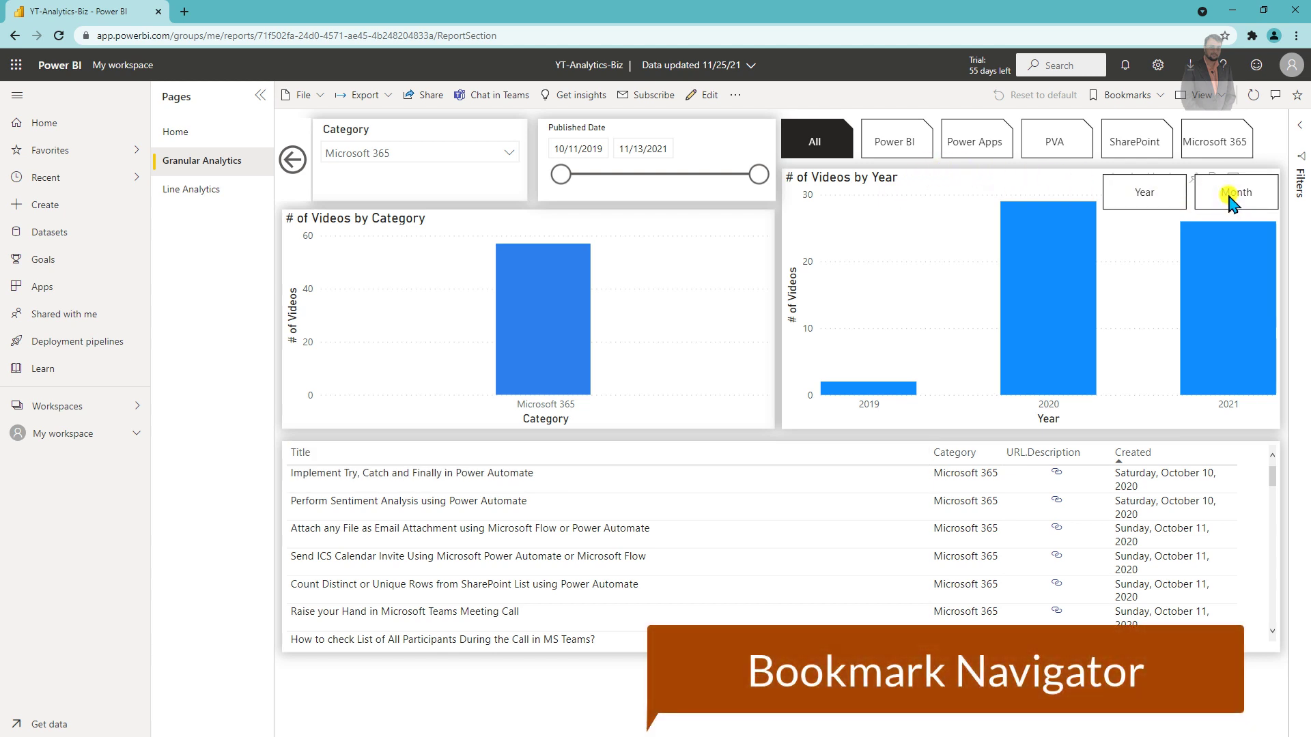
left_click(1232, 198)
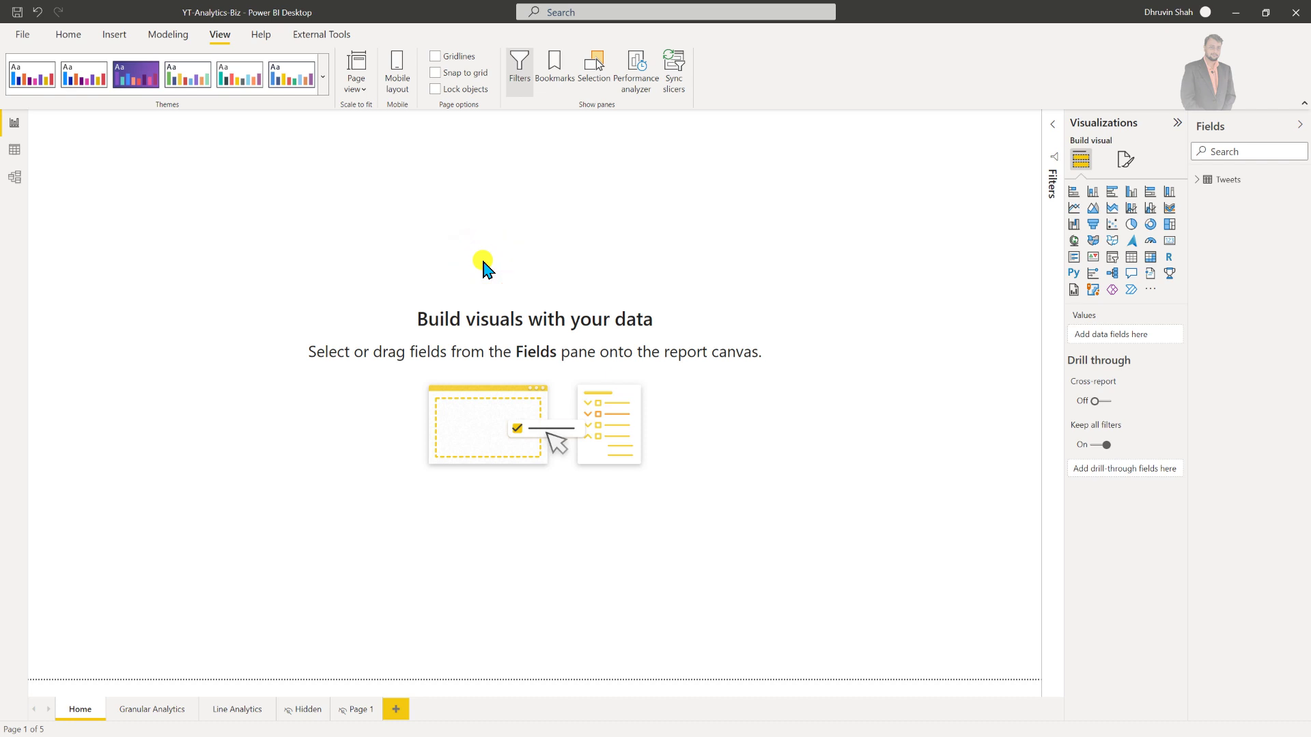
Switch to Power BI Desktop and look through the Granular Analytics, Line Analytics, Hidden and Page 1 pages, ending on Home
left_click(141, 714)
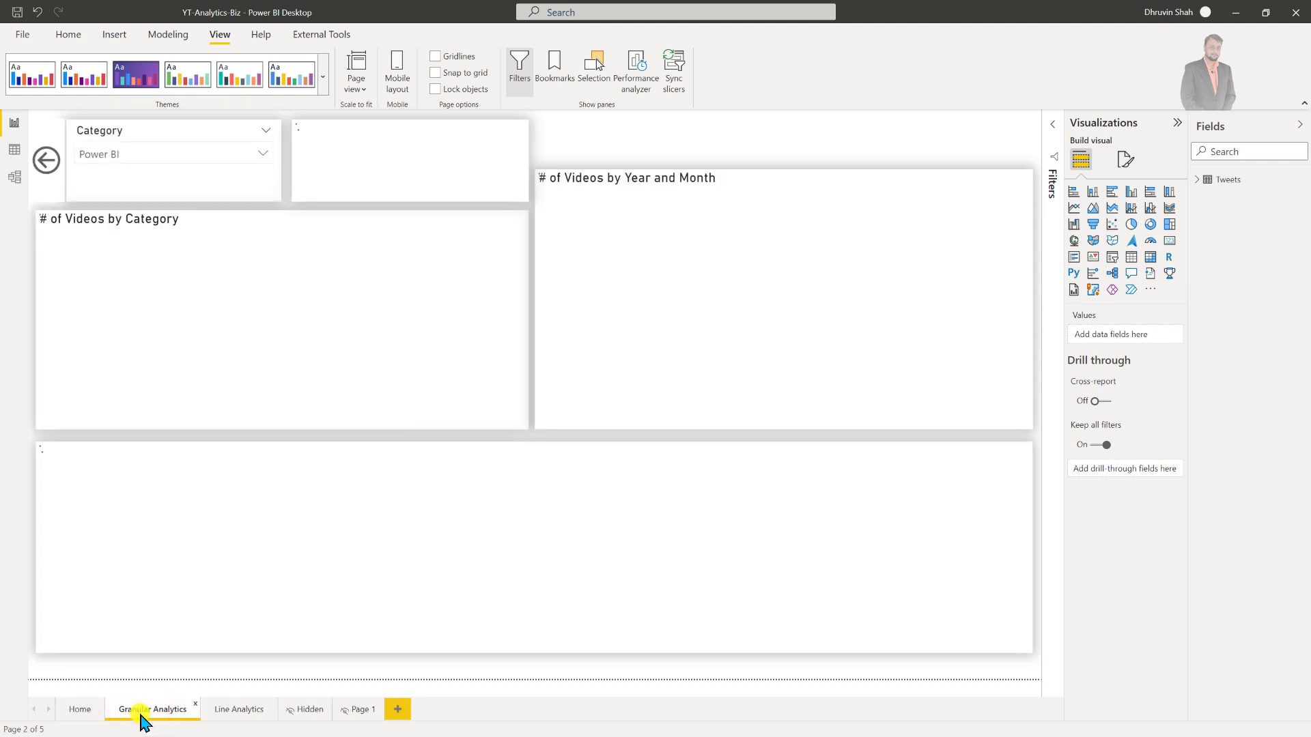
left_click(242, 716)
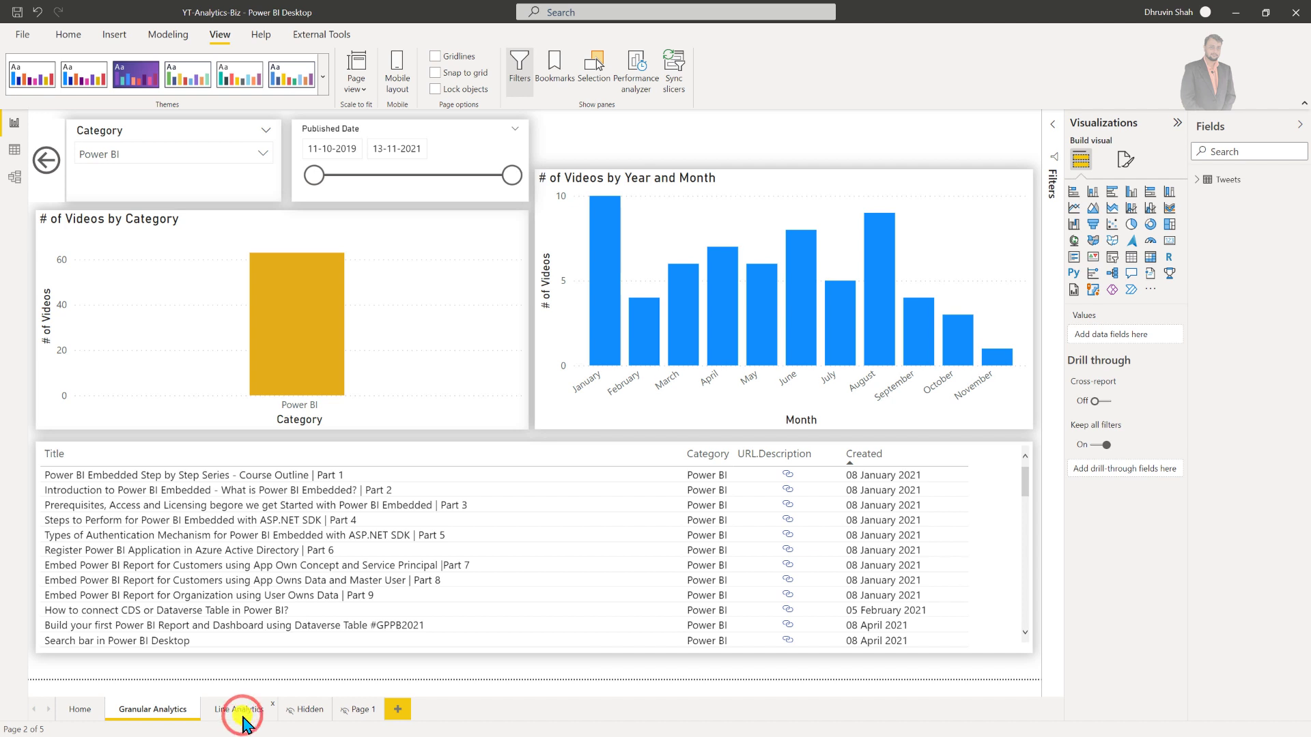
left_click(300, 713)
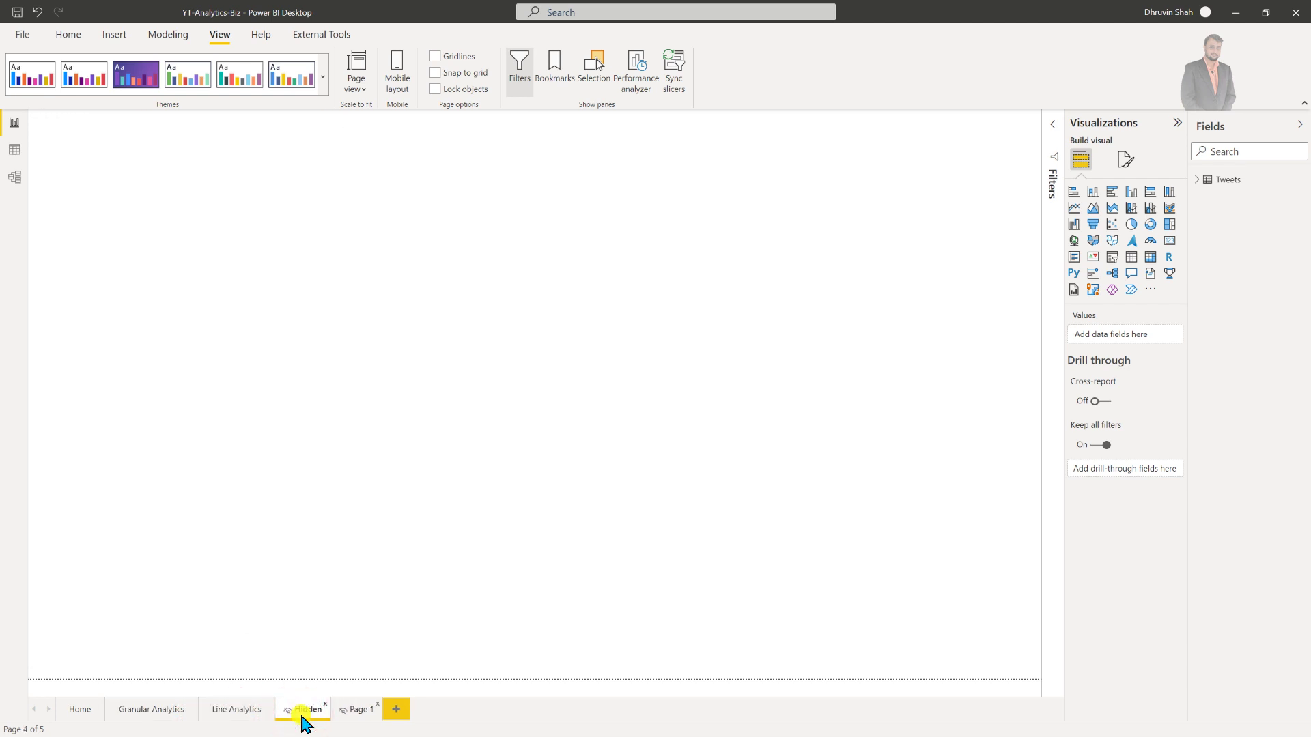
left_click(343, 718)
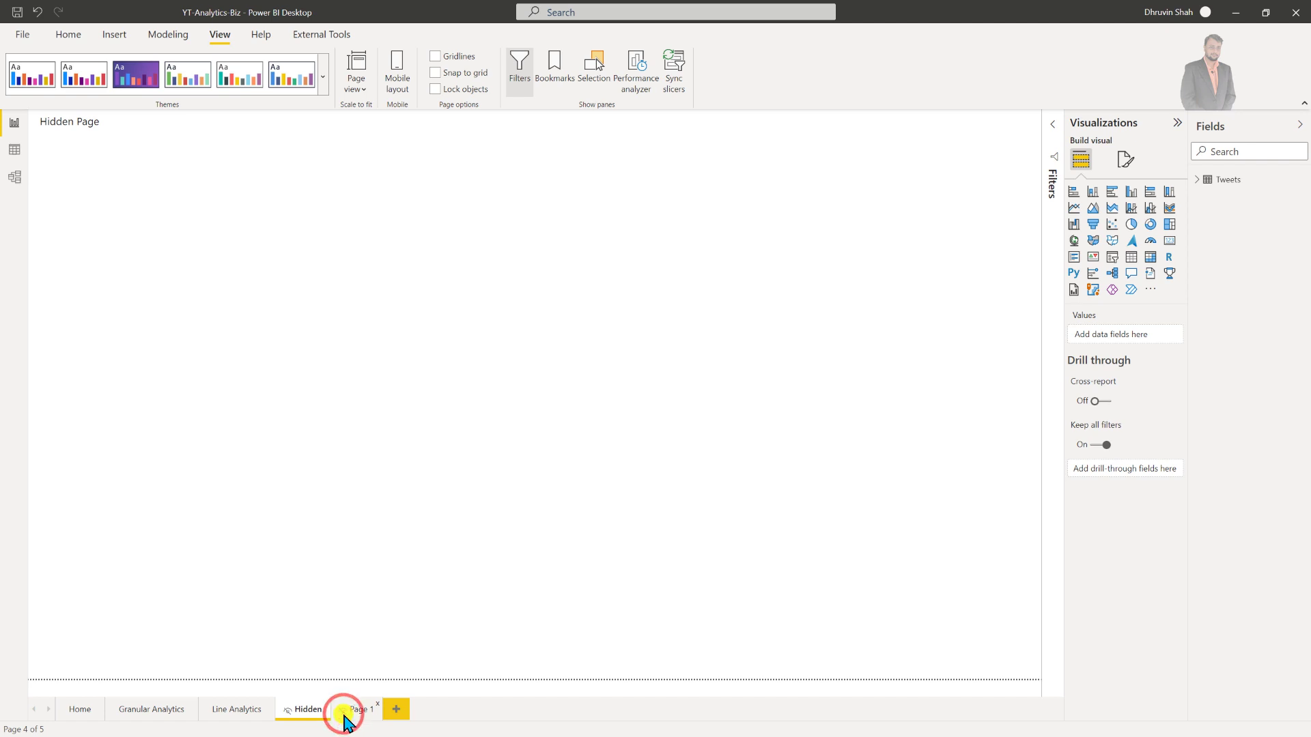
left_click(82, 714)
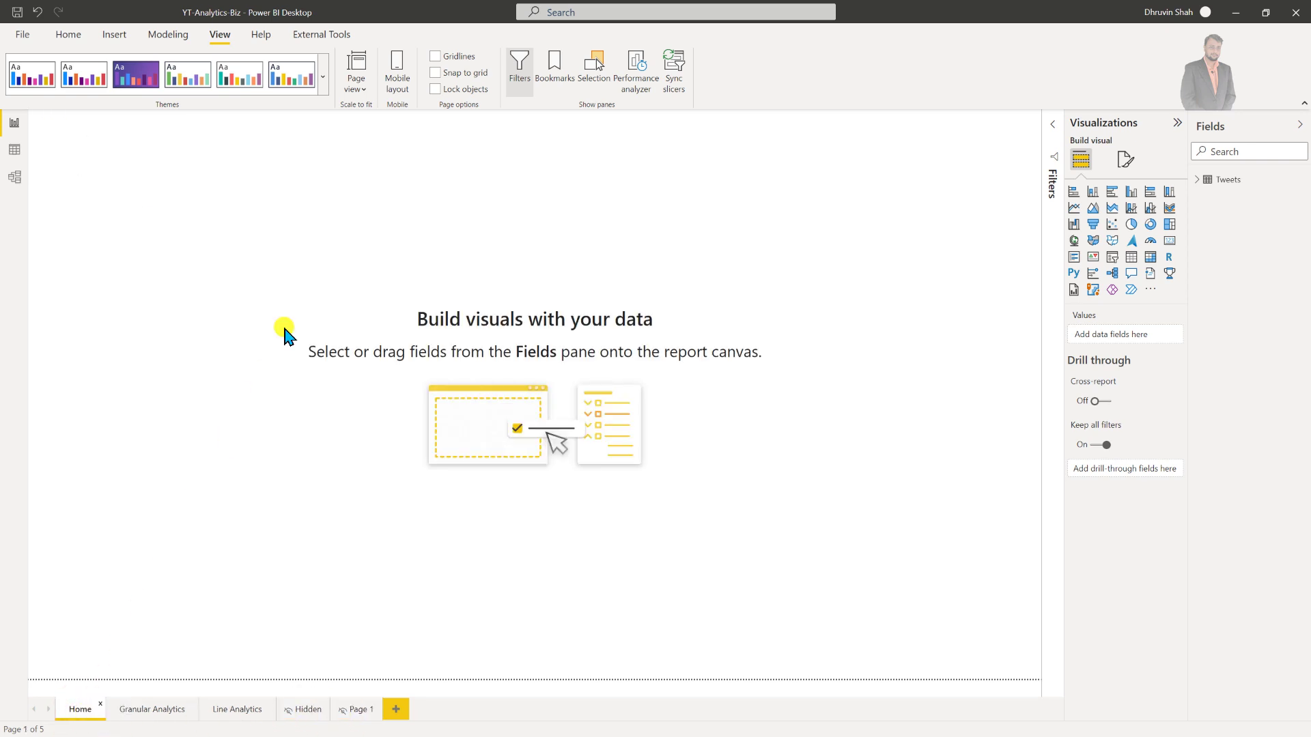
Insert a page navigator on the Home page and move it to the upper middle of the canvas
left_click(340, 215)
left_click(115, 35)
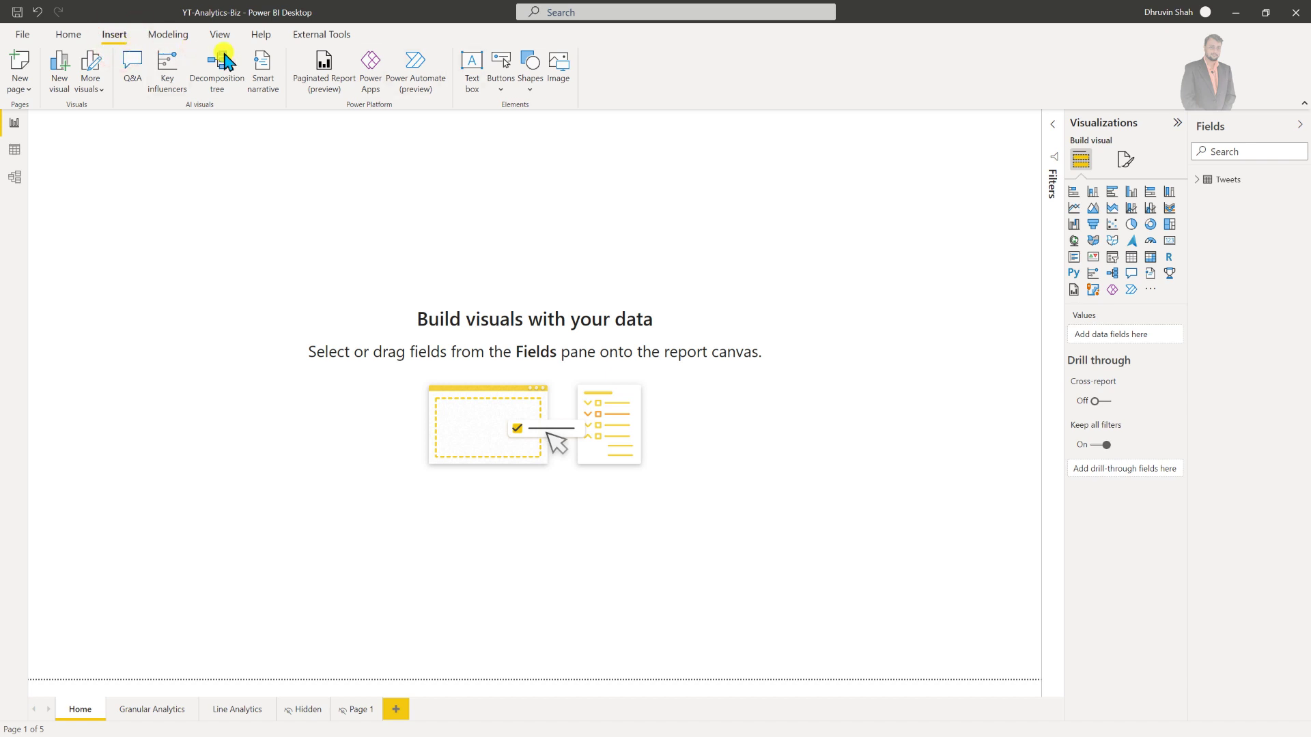
left_click(501, 89)
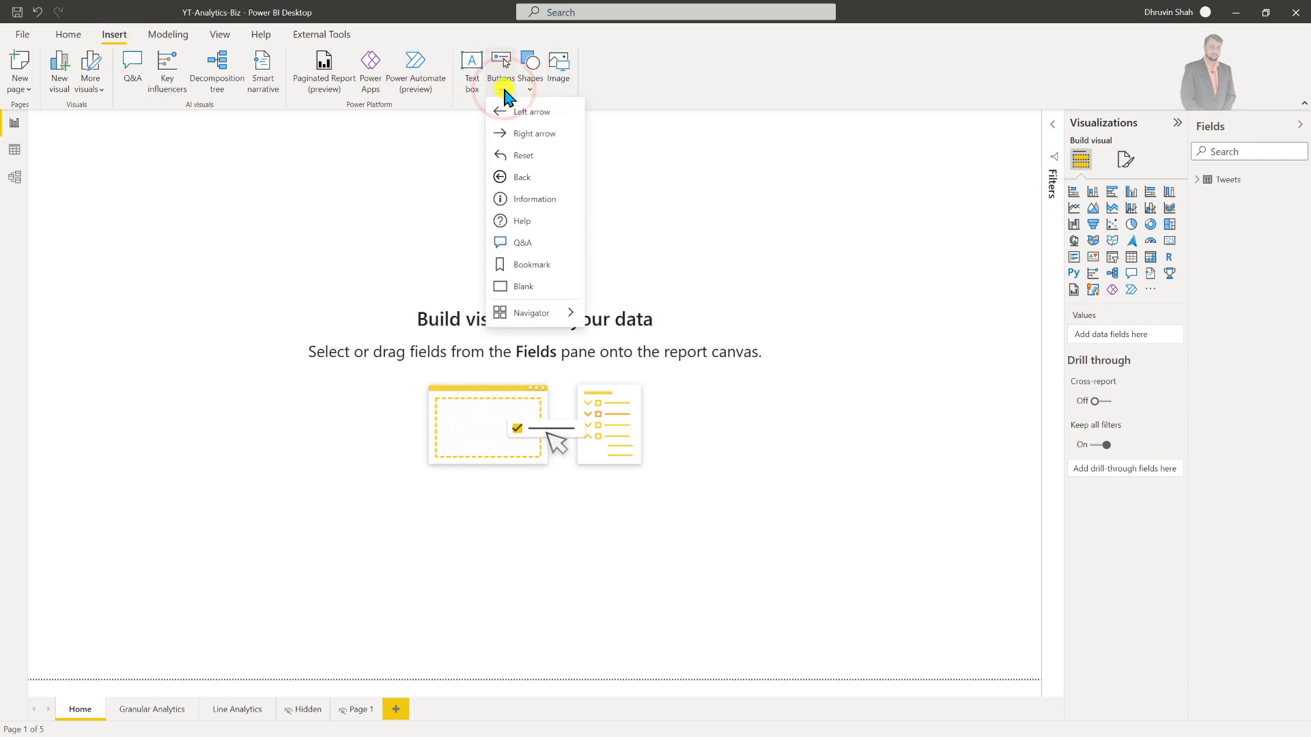
mouse_move(551, 309)
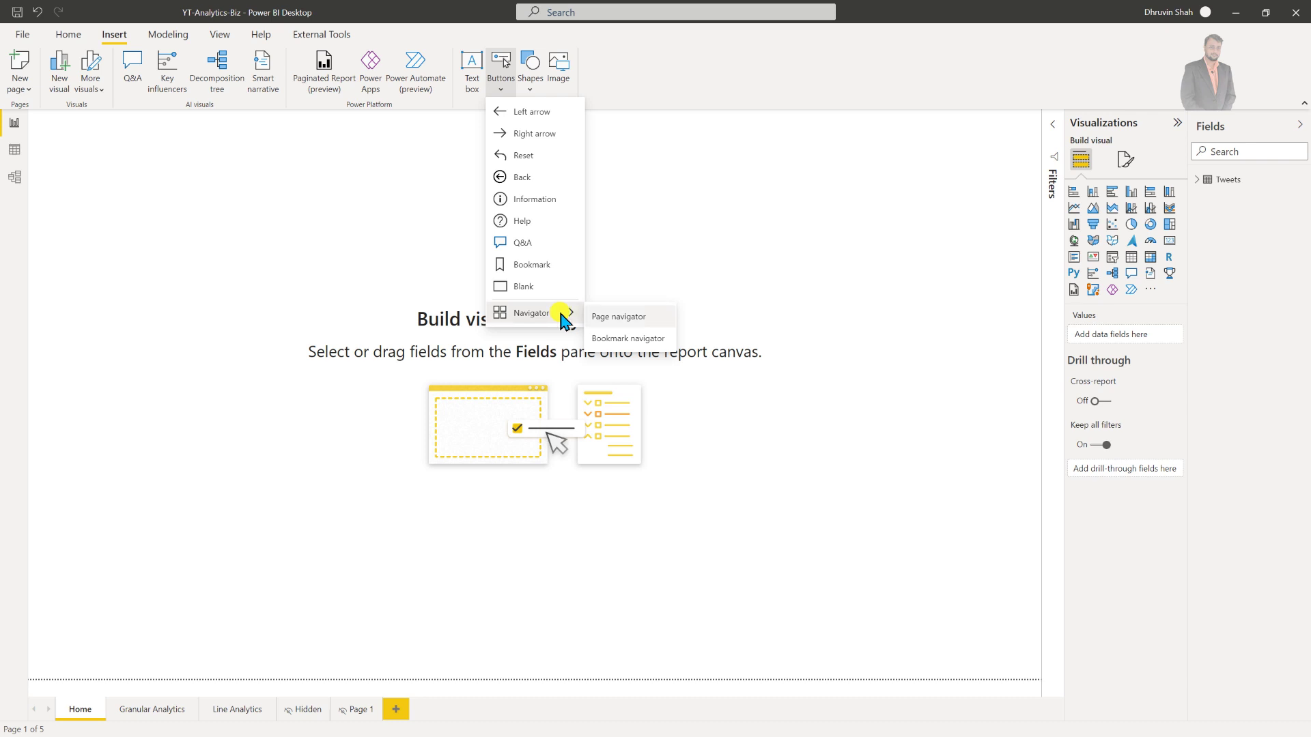
left_click(665, 318)
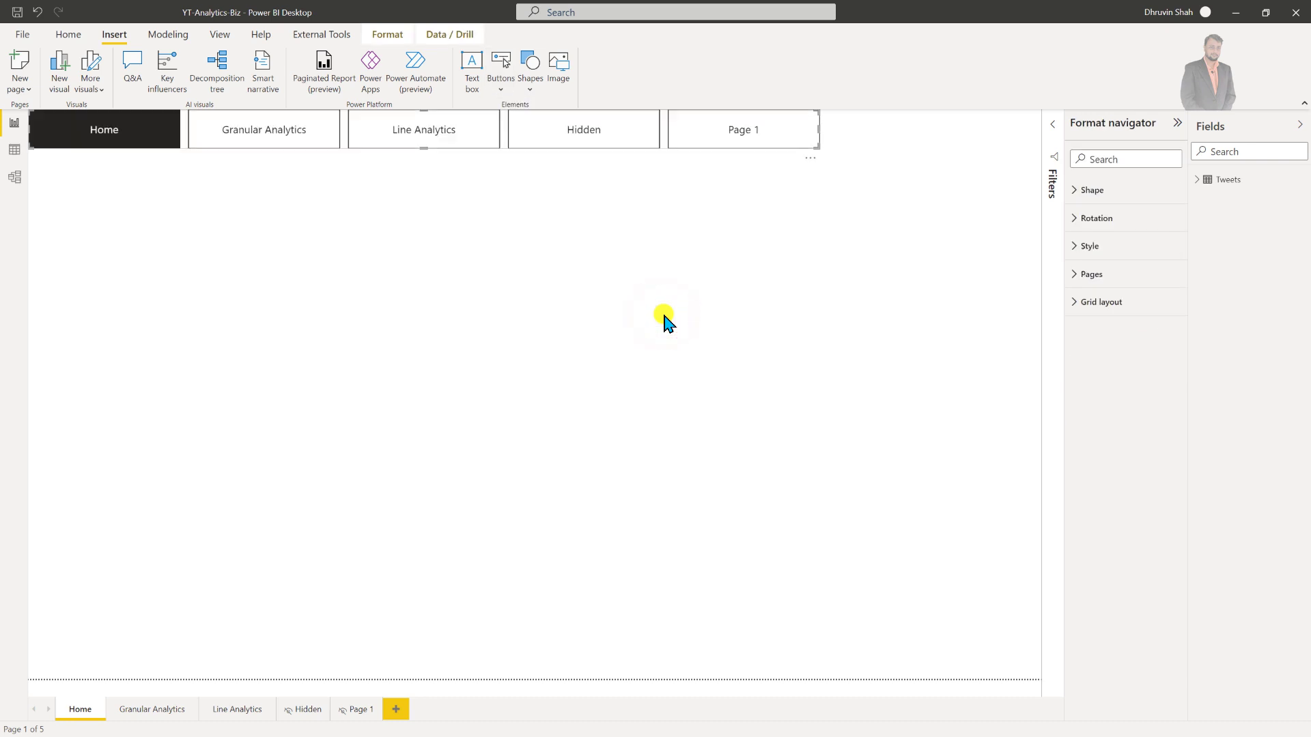
left_click_drag(811, 156, 938, 294)
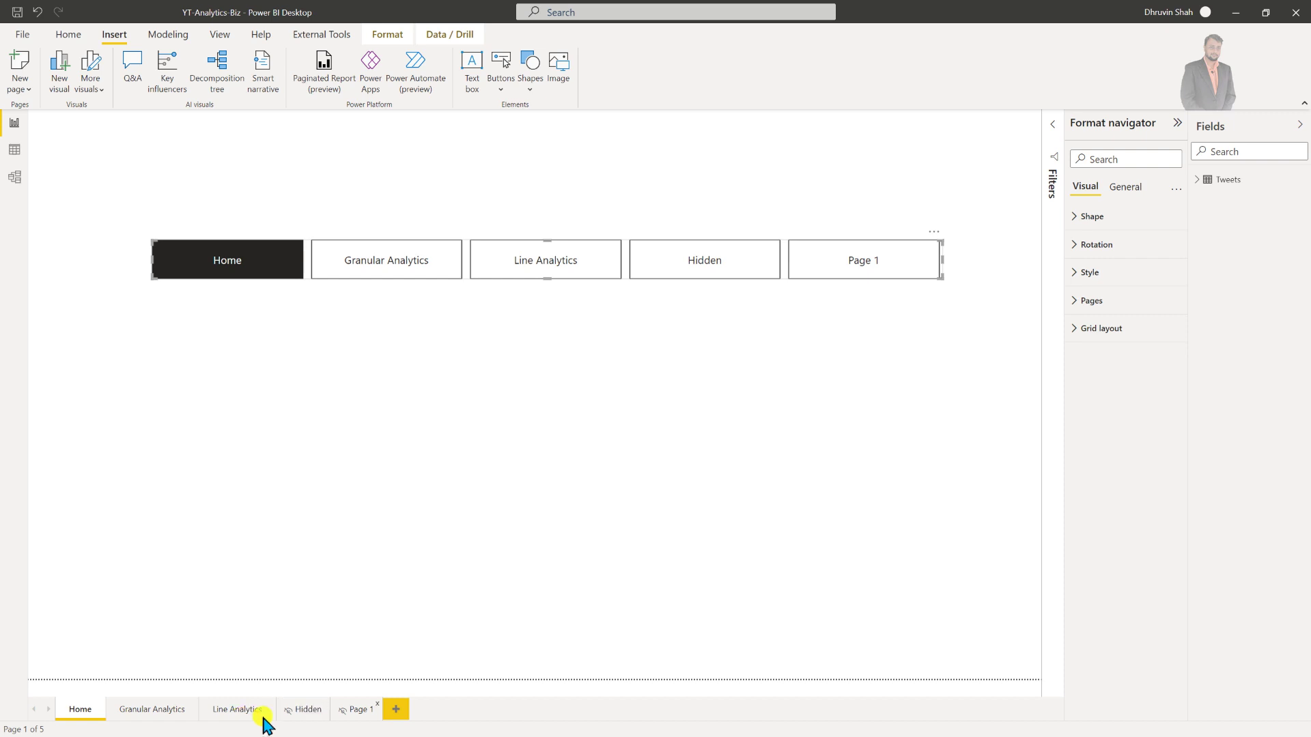
Add a new blank page to the report and return to the navigator on the Home page
left_click(394, 714)
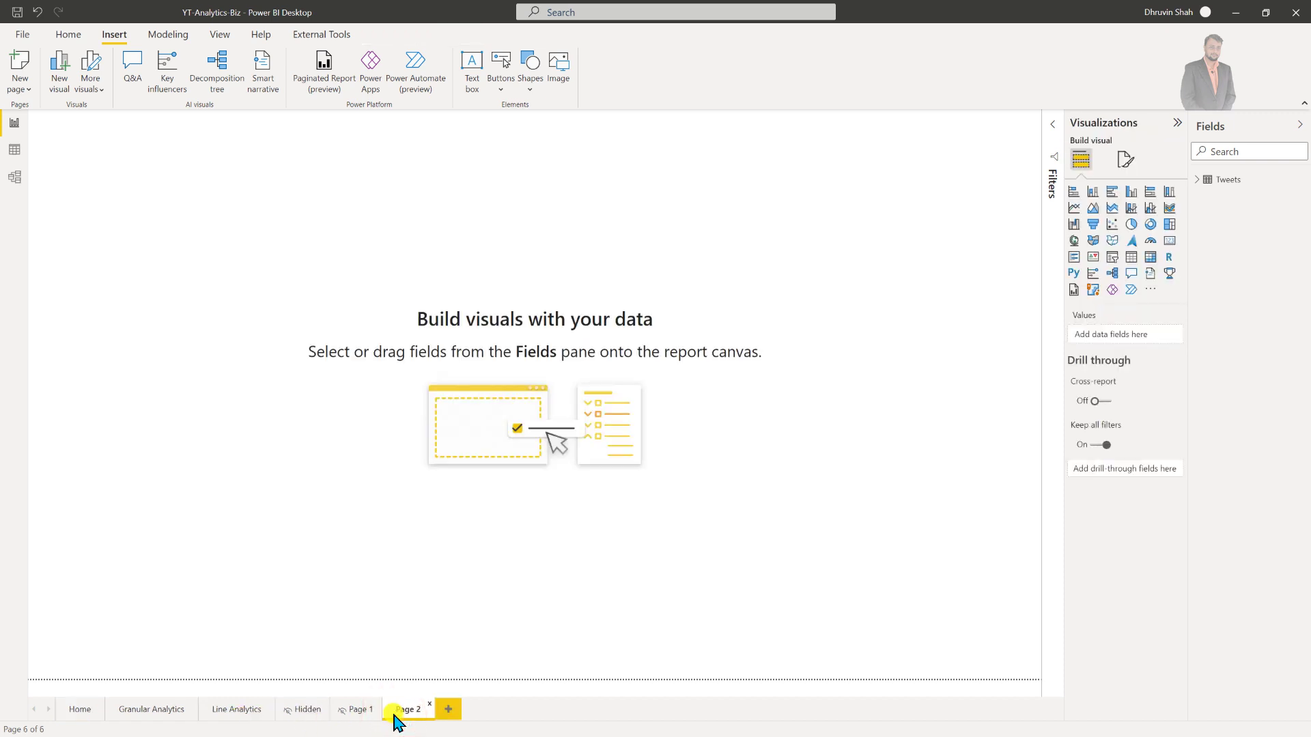
left_click(79, 711)
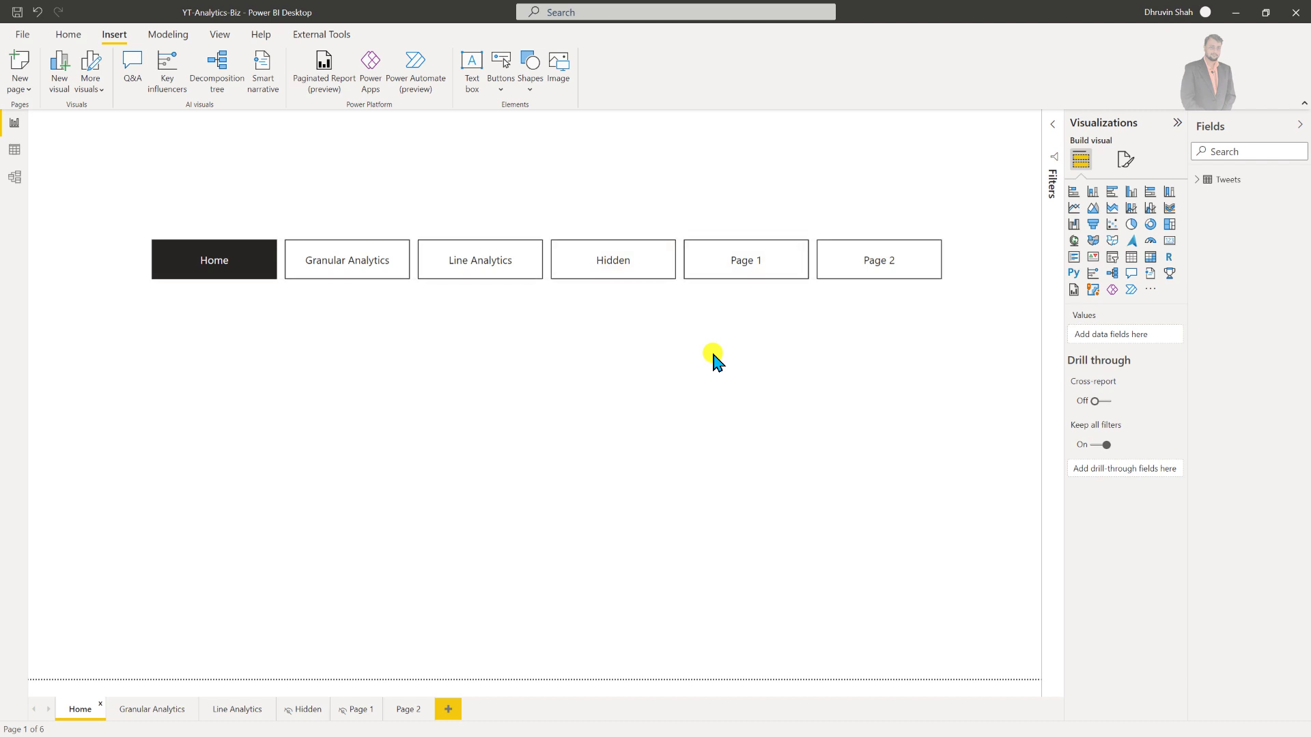
left_click(619, 282)
left_click(636, 237)
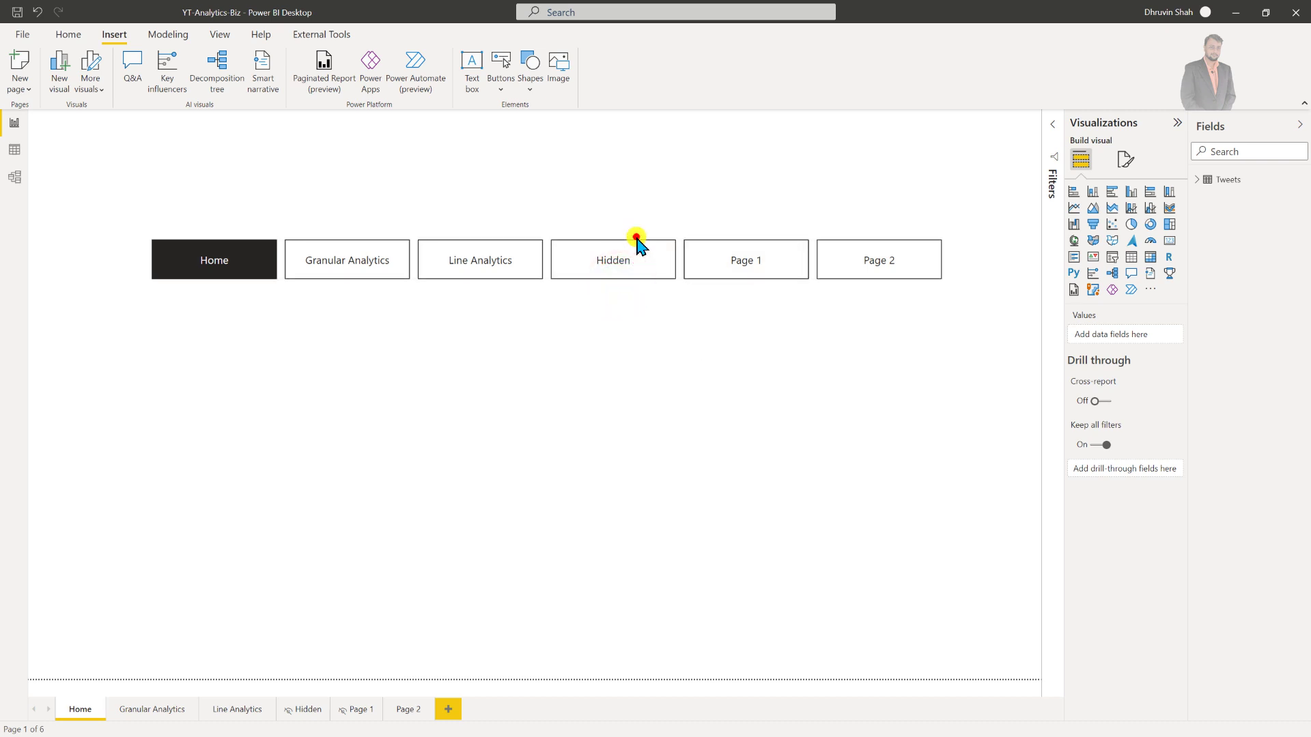
Change the page navigator's button shape to Rounded Rectangle
left_click(828, 264)
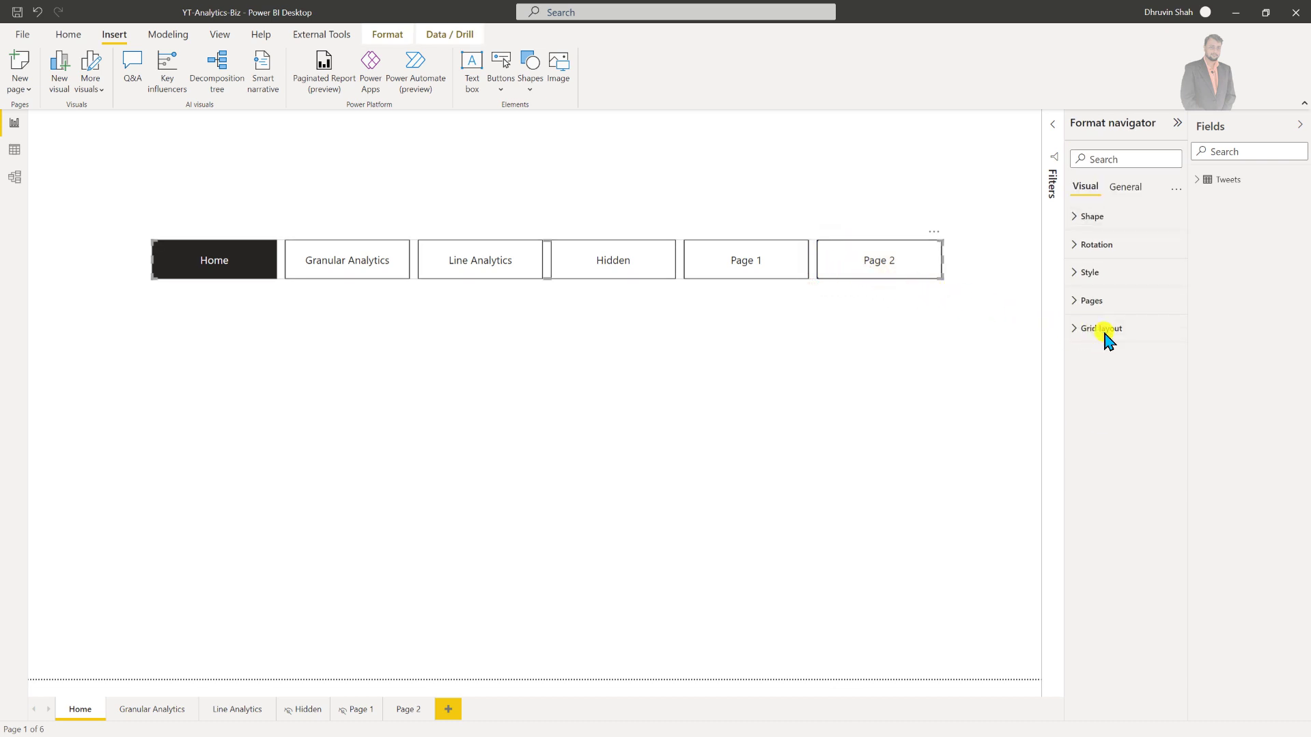
left_click(1094, 219)
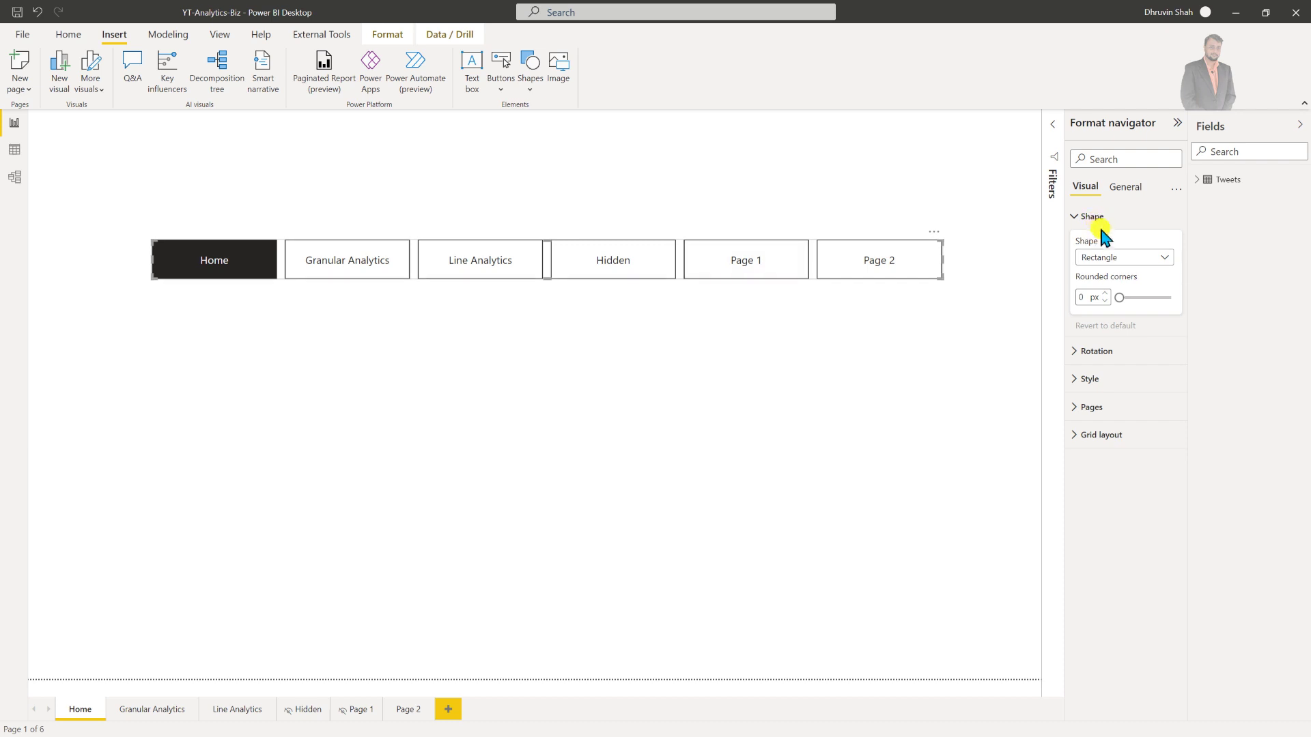
left_click(1121, 260)
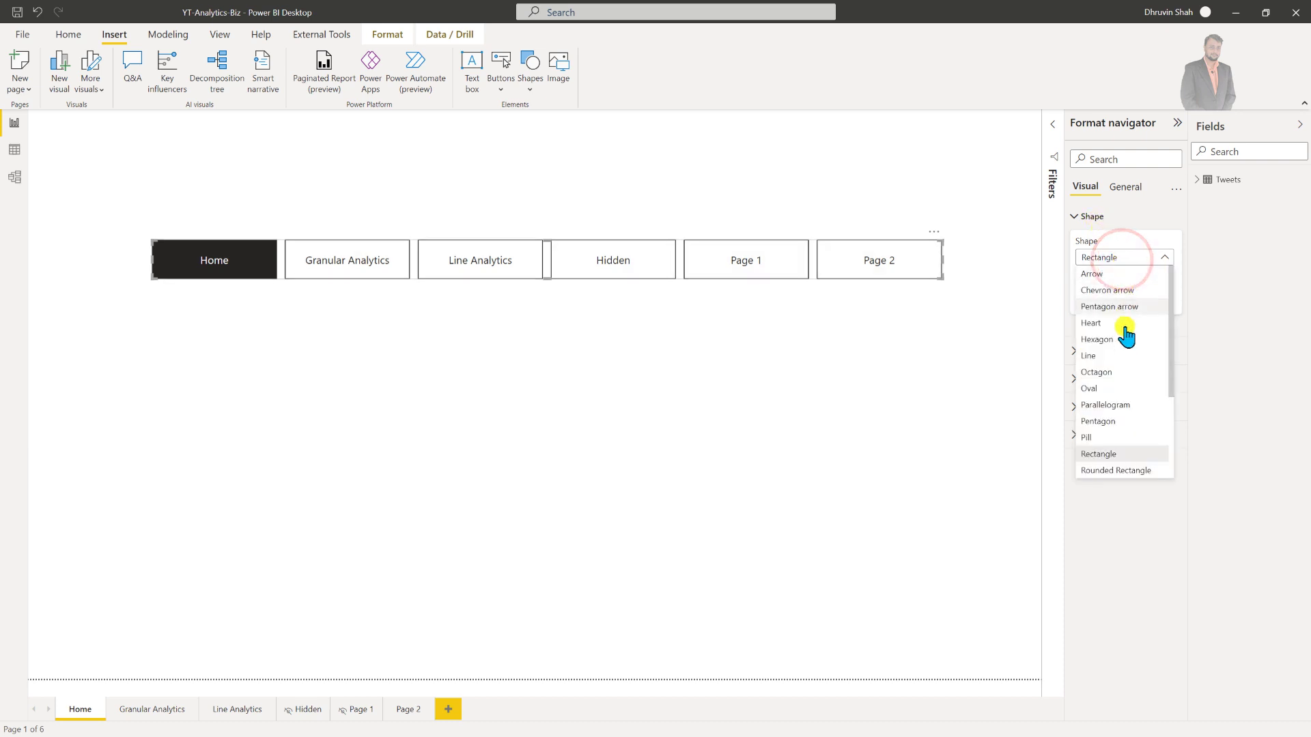
left_click(1131, 471)
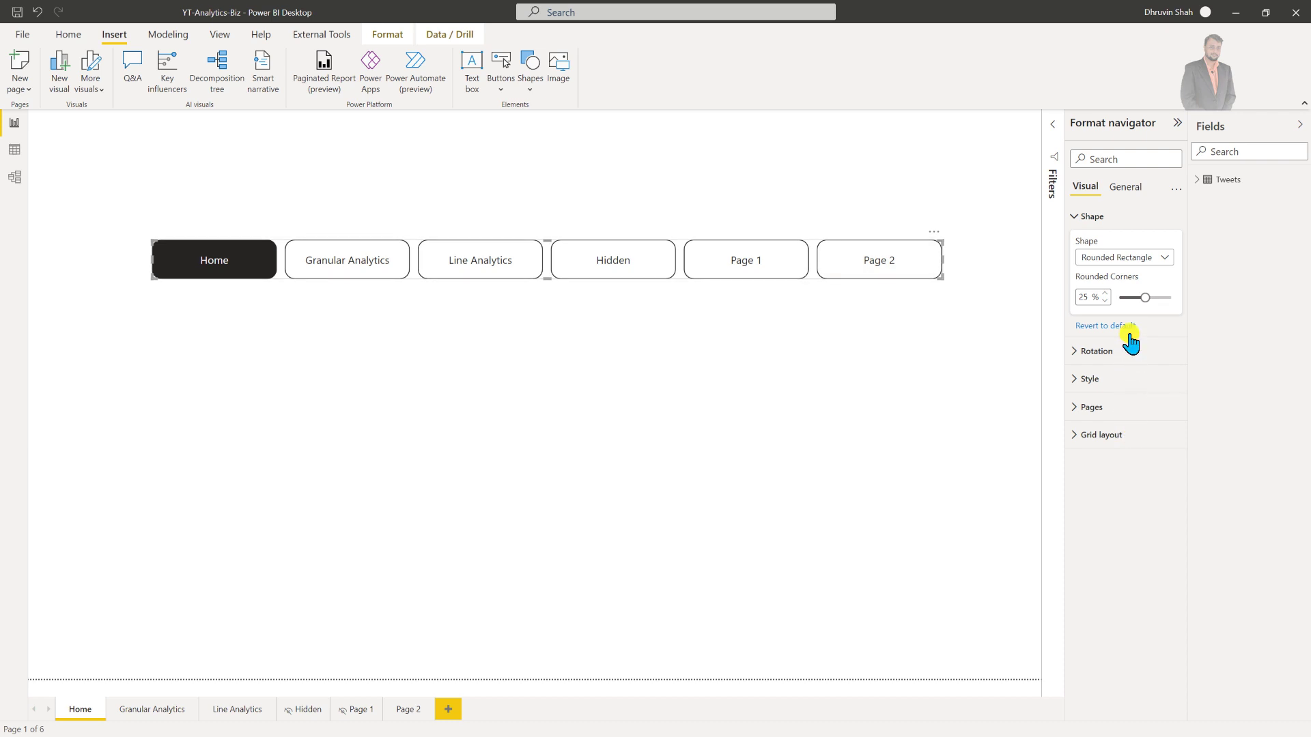
Examine the navigator's rotation settings and its text, fill and border style options for the Default state
left_click(1125, 386)
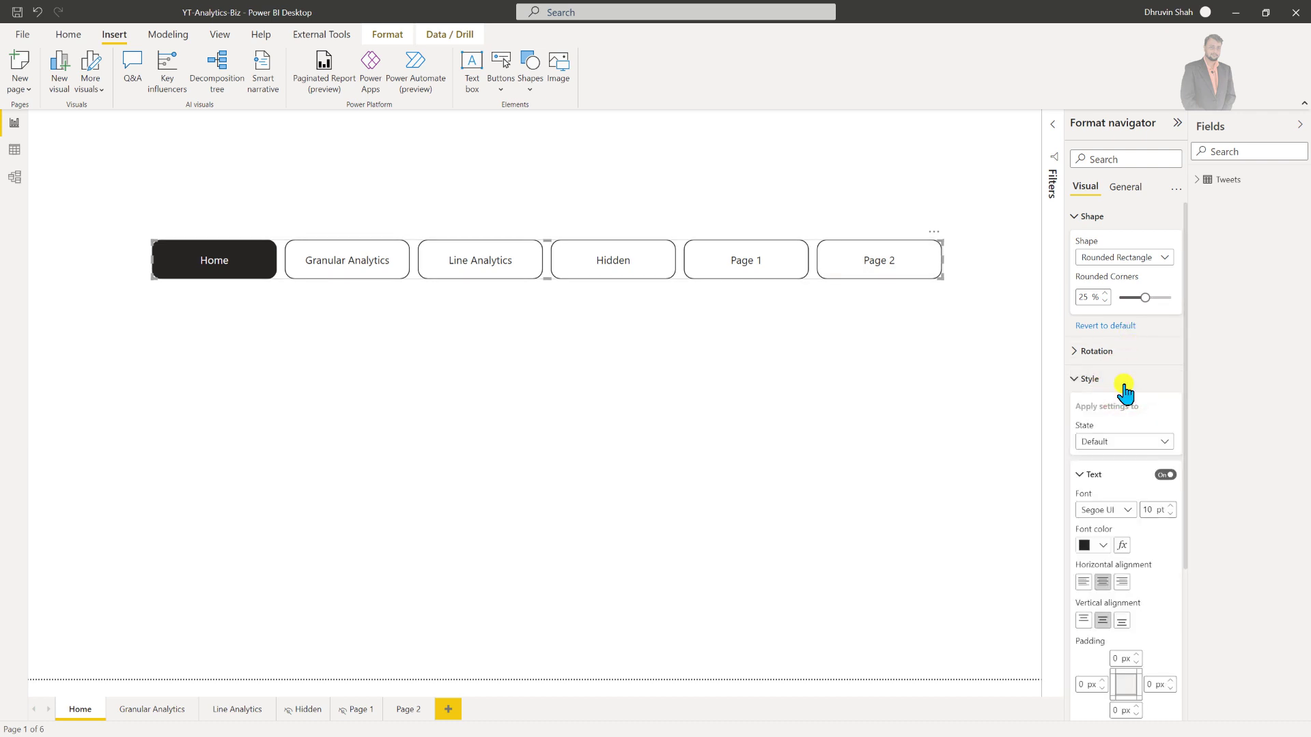
left_click(1107, 352)
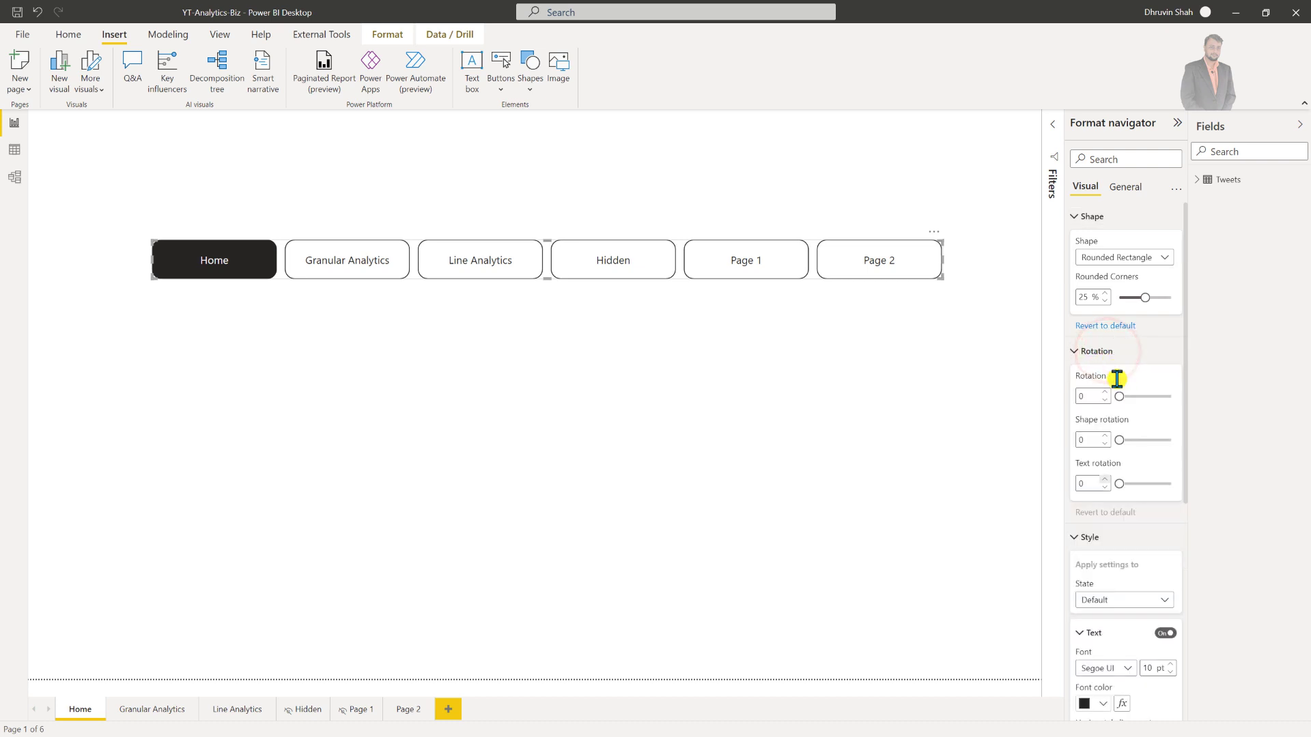
scroll(1141, 453, "down", 5)
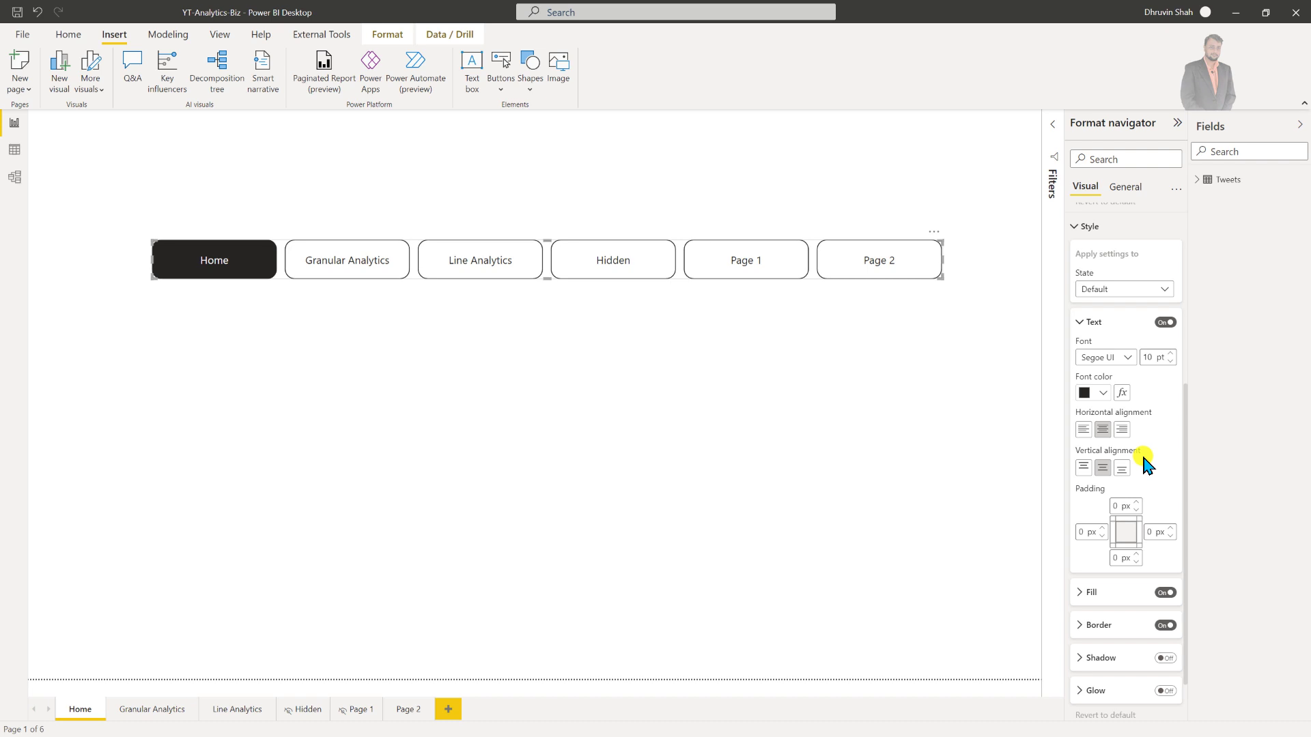
scroll(1147, 466, "down", 1)
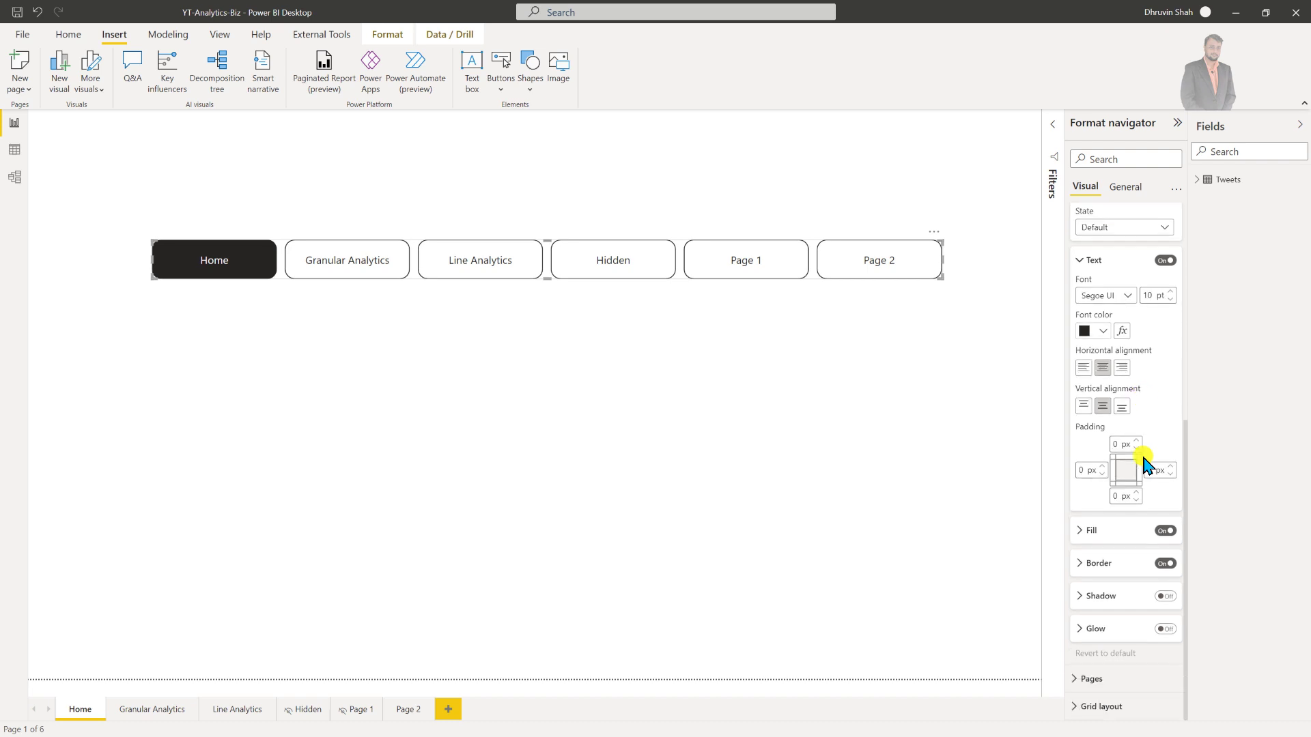
left_click(1084, 531)
scroll(1150, 537, "down", 1)
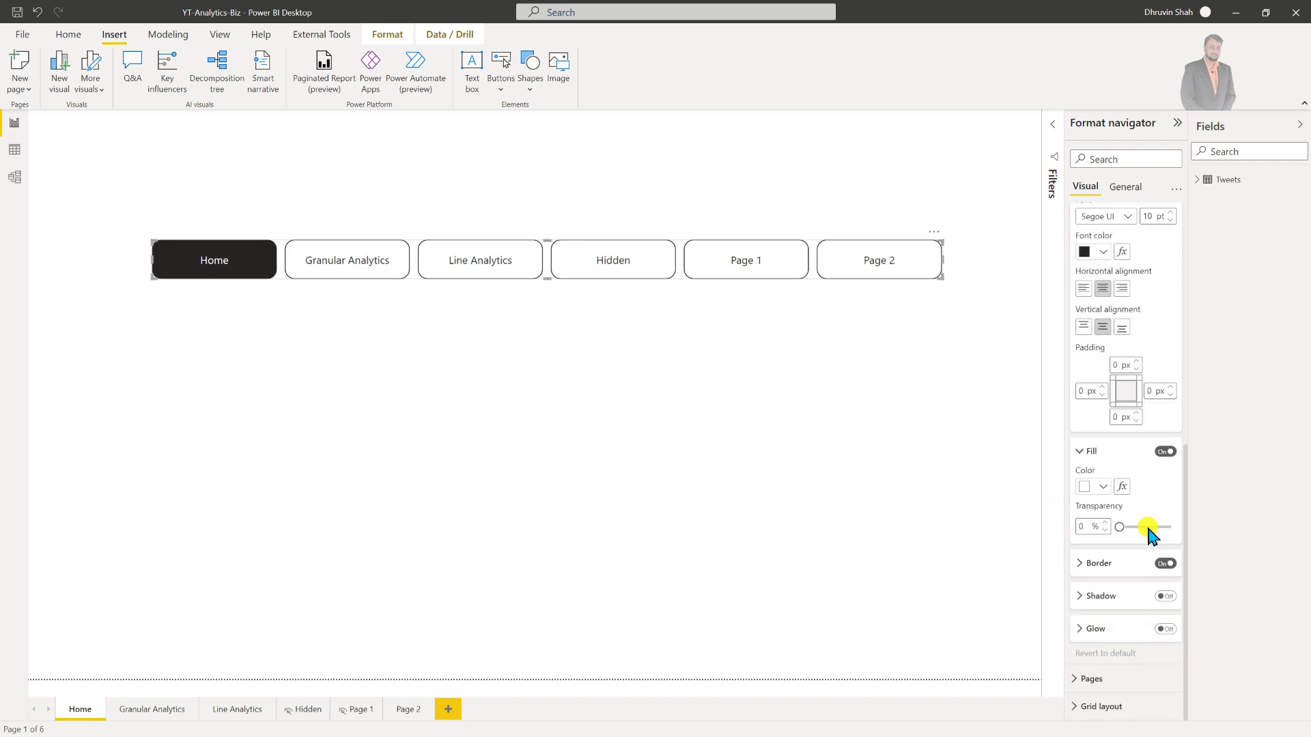
left_click(1100, 564)
scroll(1099, 571, "down", 2)
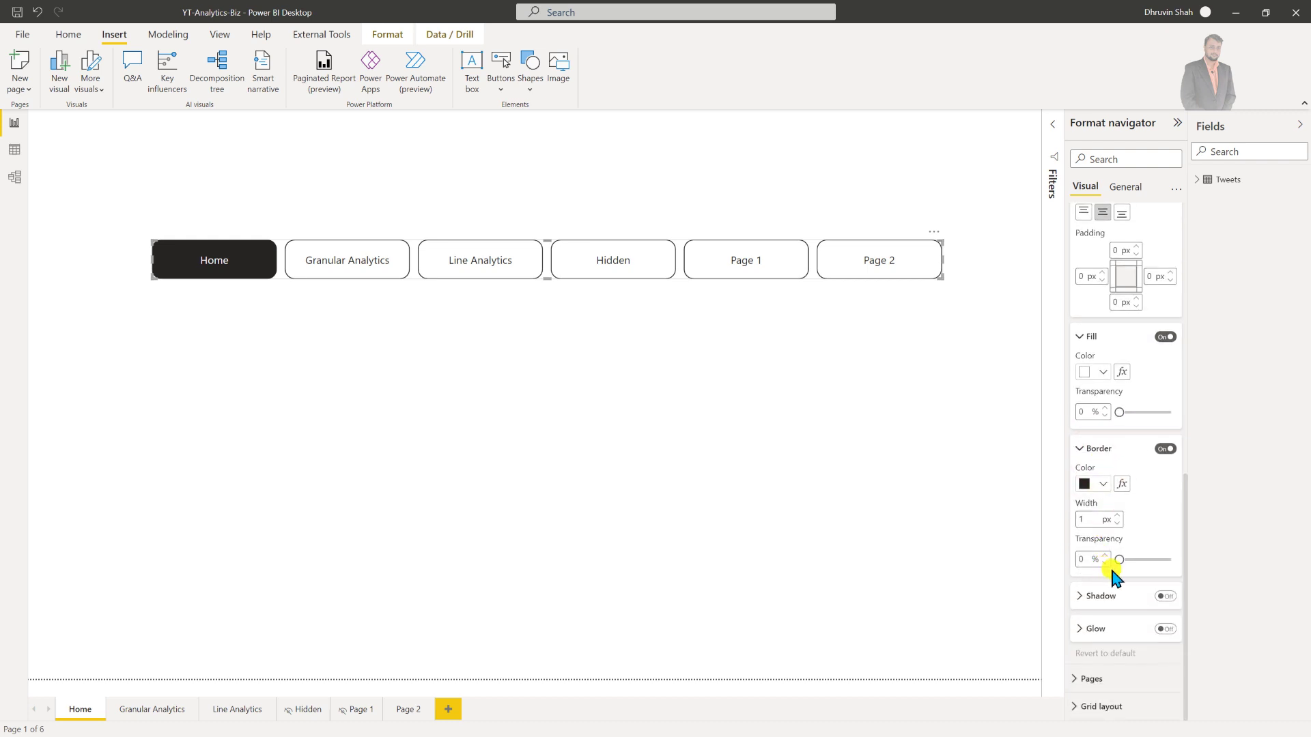
Turn on the shadow and glow effects for the navigator buttons
left_click(1166, 598)
left_click(1090, 596)
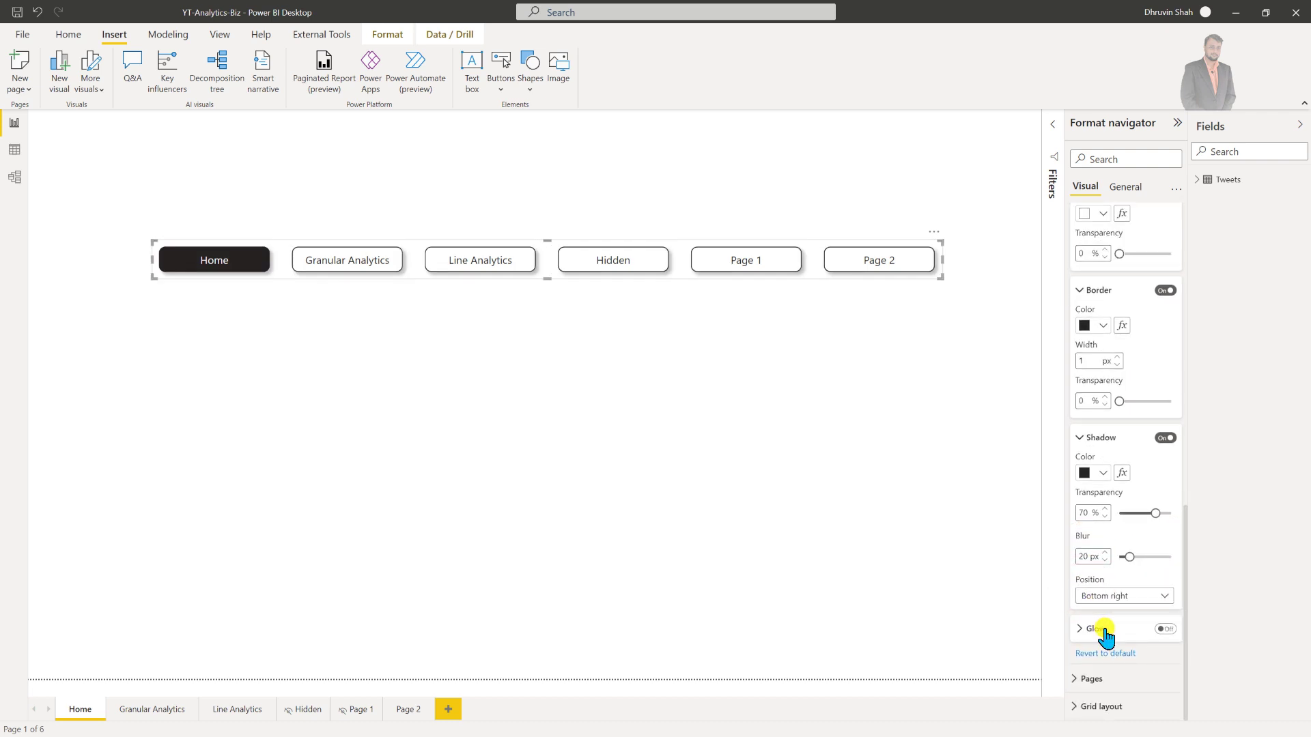
left_click(1104, 630)
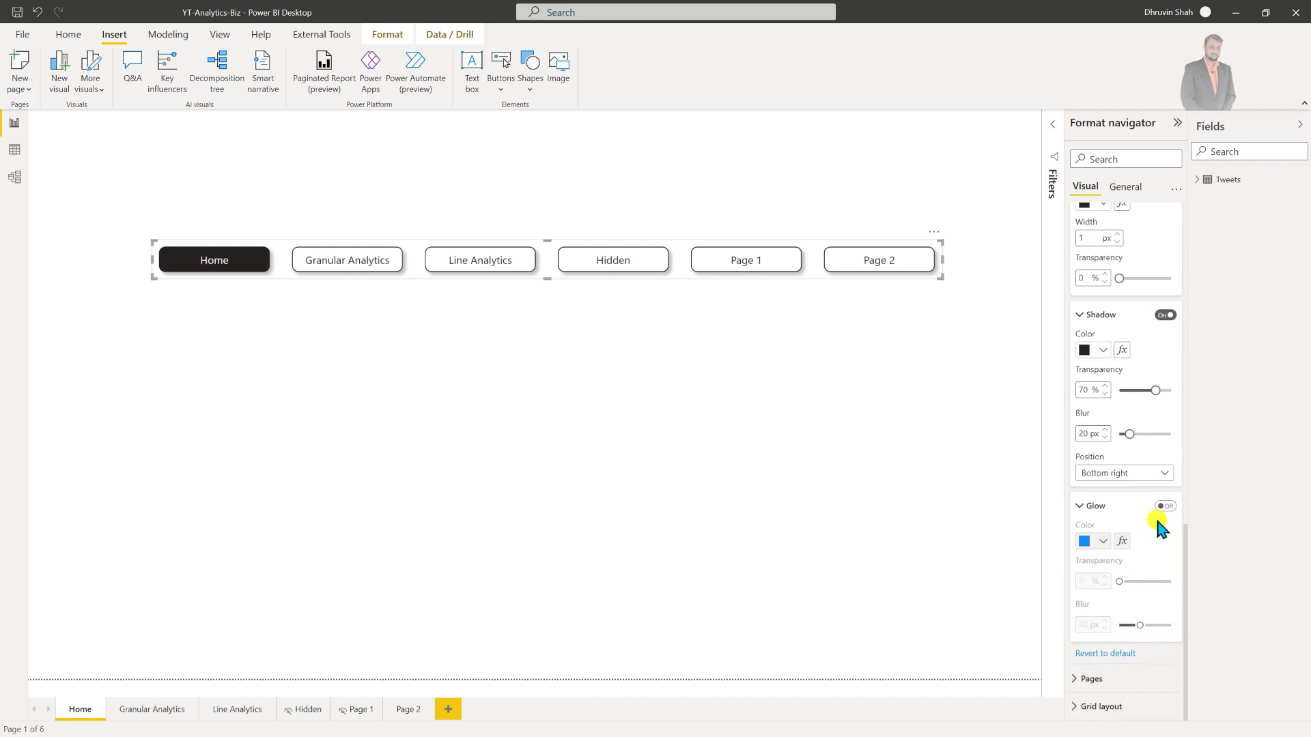
left_click(1163, 506)
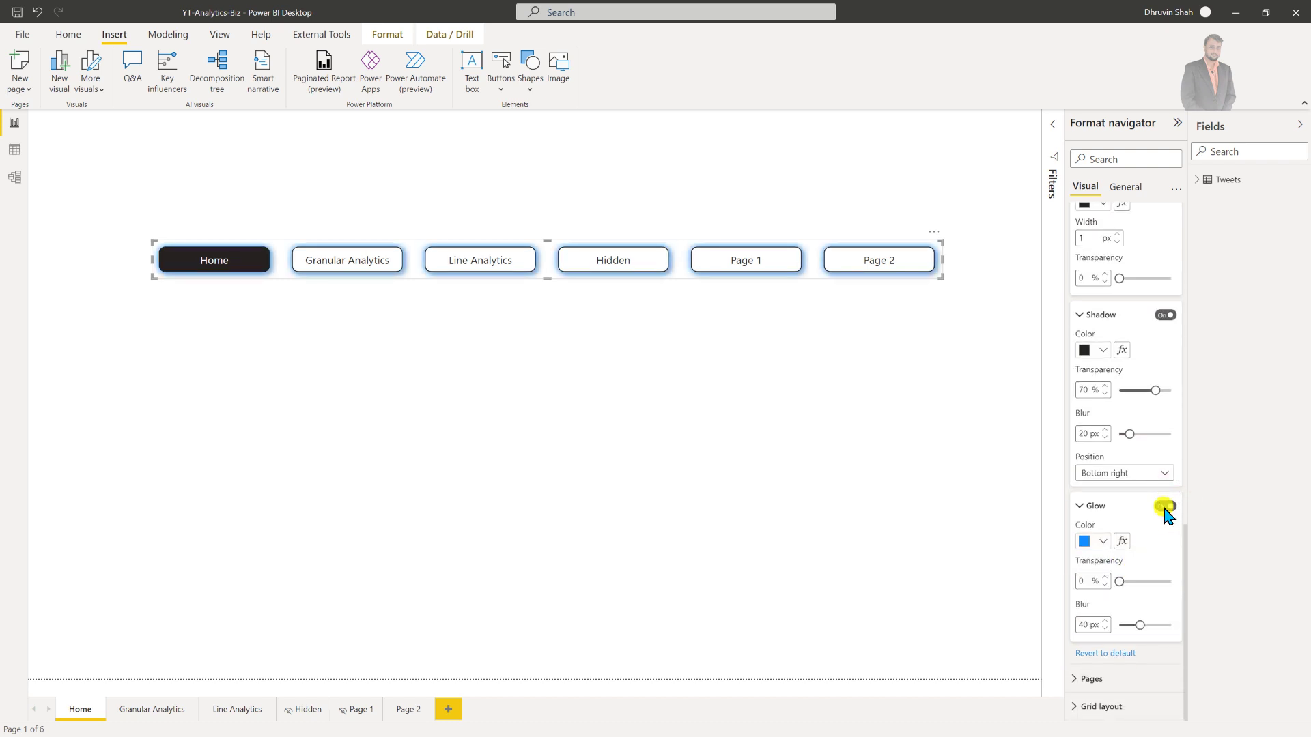
Set the navigator's grid layout orientation to Vertical and resize it into a tall, narrow column reaching near the canvas's lower edge
left_click(1112, 706)
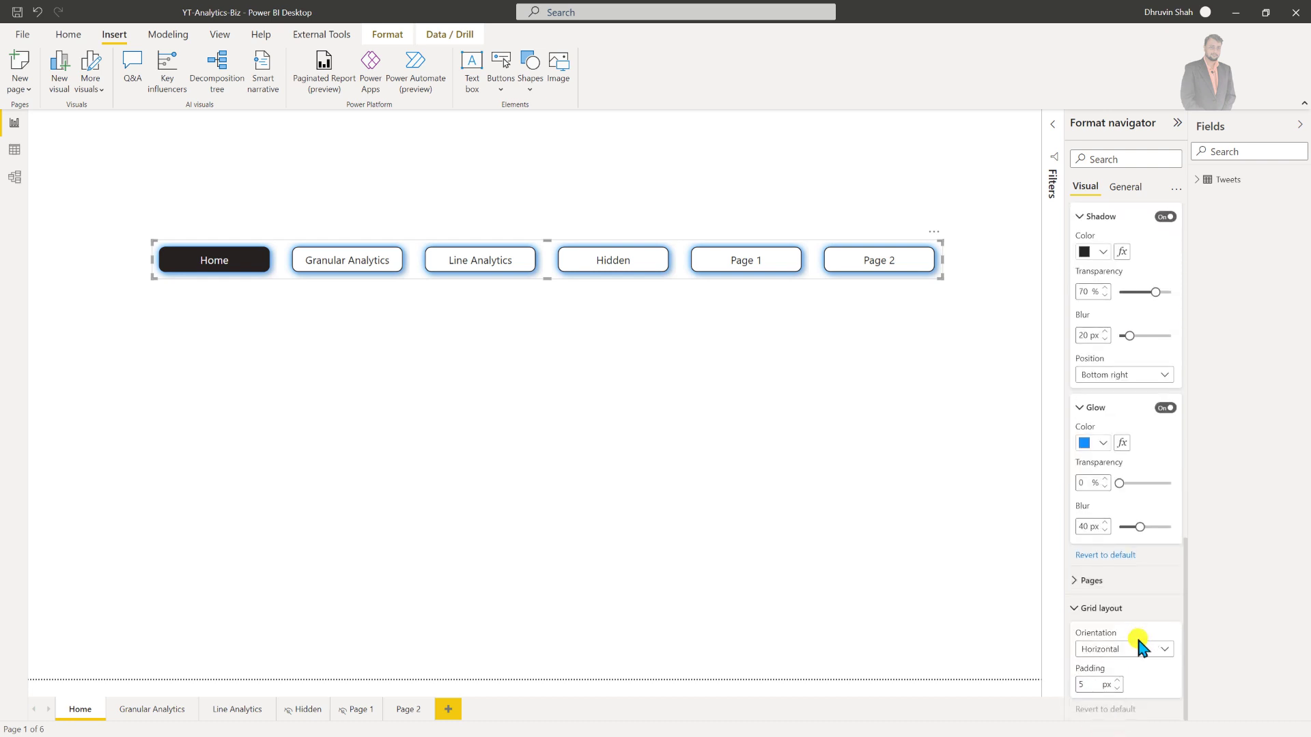
left_click(1123, 649)
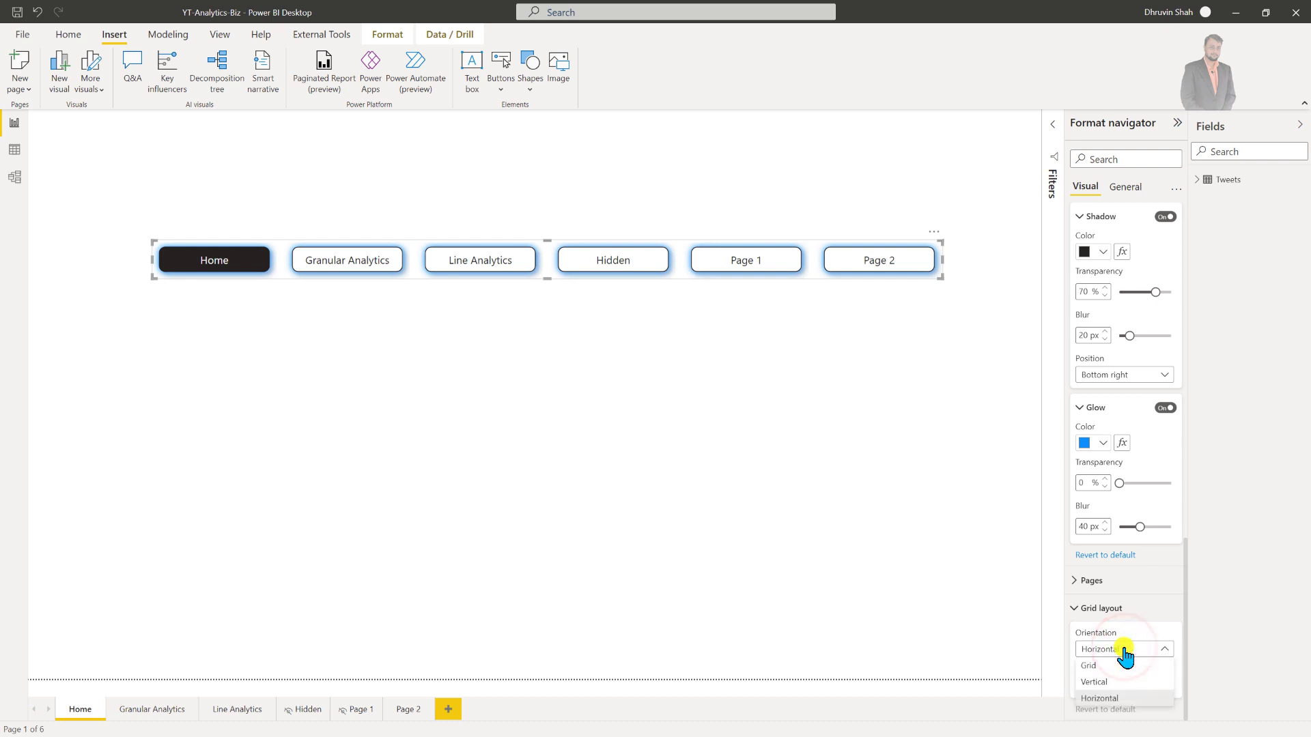
left_click(1135, 696)
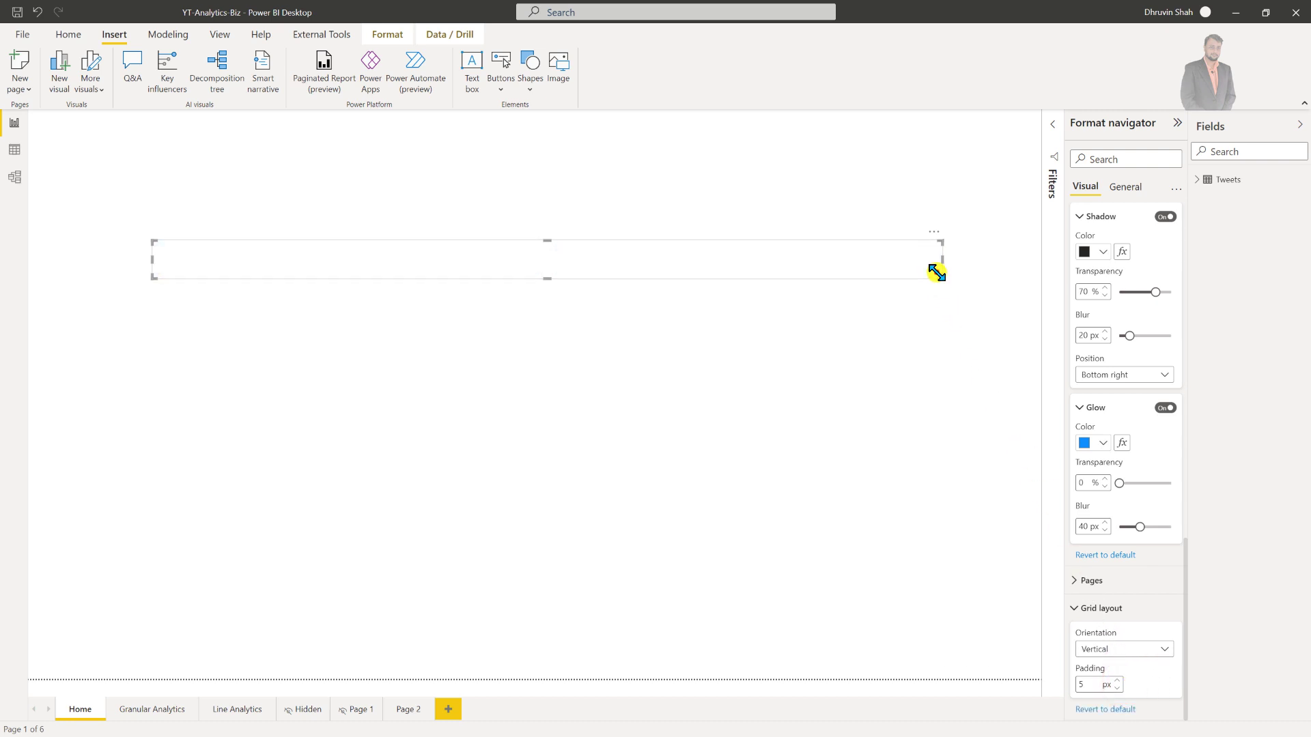
left_click_drag(938, 273, 729, 487)
left_click_drag(616, 608, 430, 660)
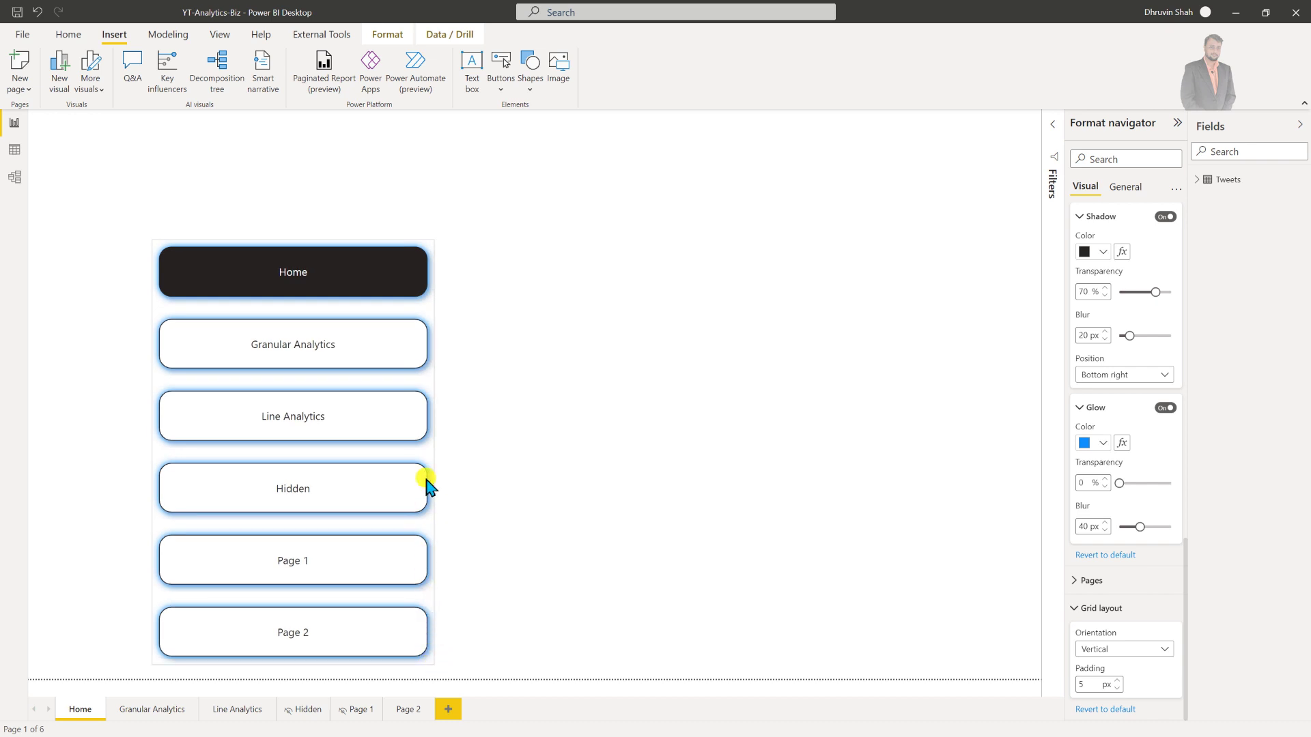
Move the page navigator up near the canvas's upper edge and resize it slightly narrower and taller
left_click(423, 300)
left_click_drag(427, 243, 423, 212)
left_click(426, 234)
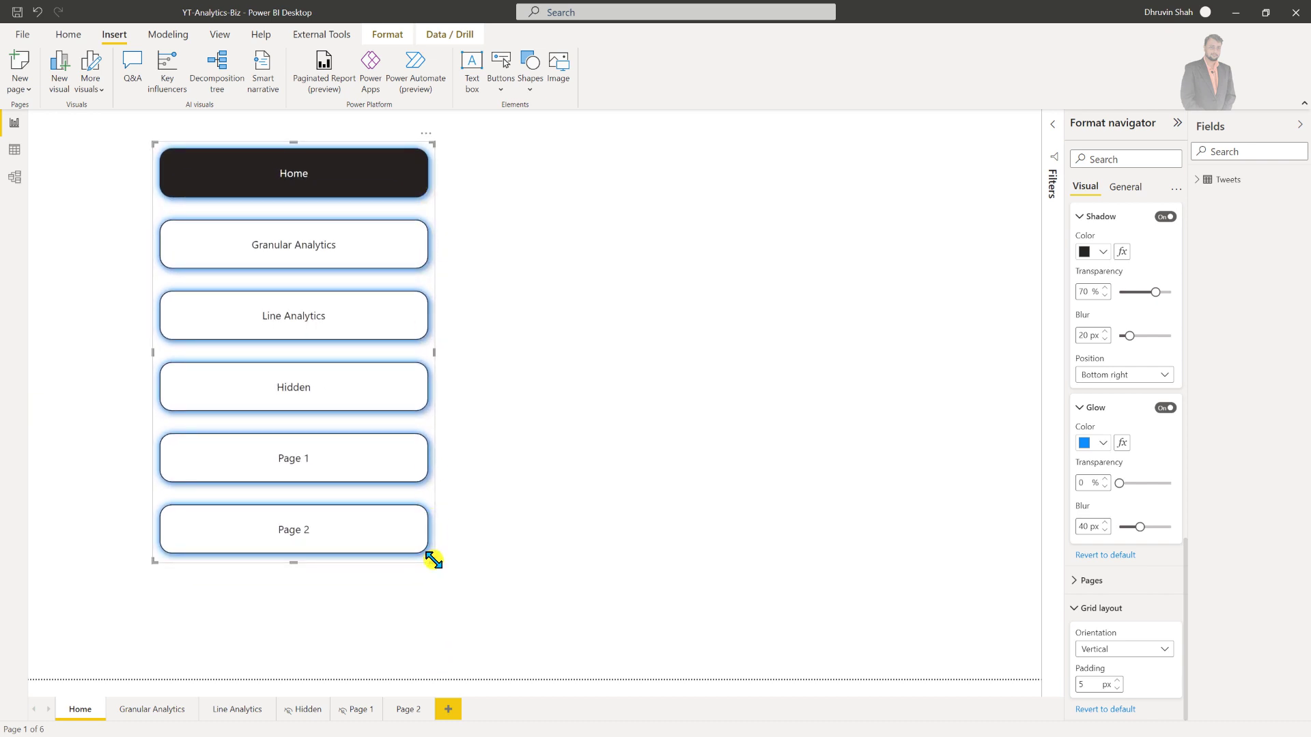
left_click_drag(431, 558, 424, 614)
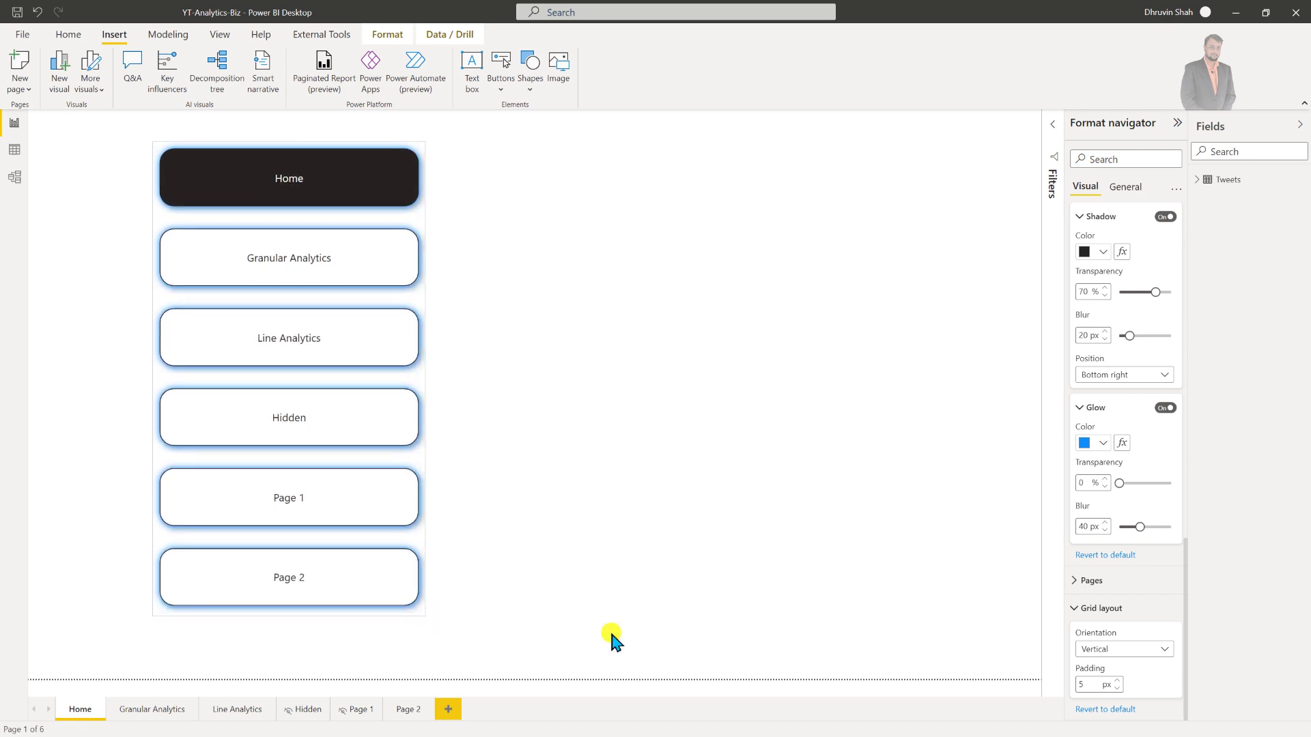
Set the page navigator's grid layout padding to 1 px
double_click(1120, 686)
type("3")
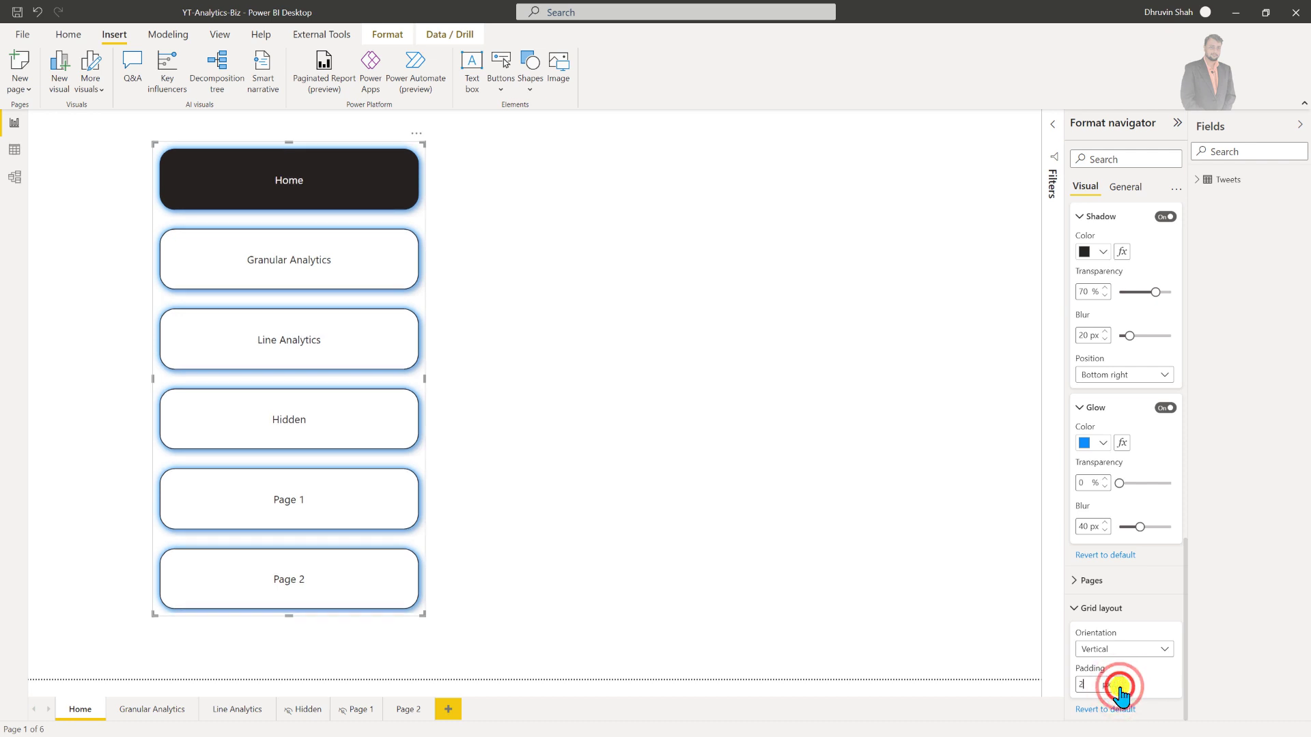
key("BackSpace")
type("1")
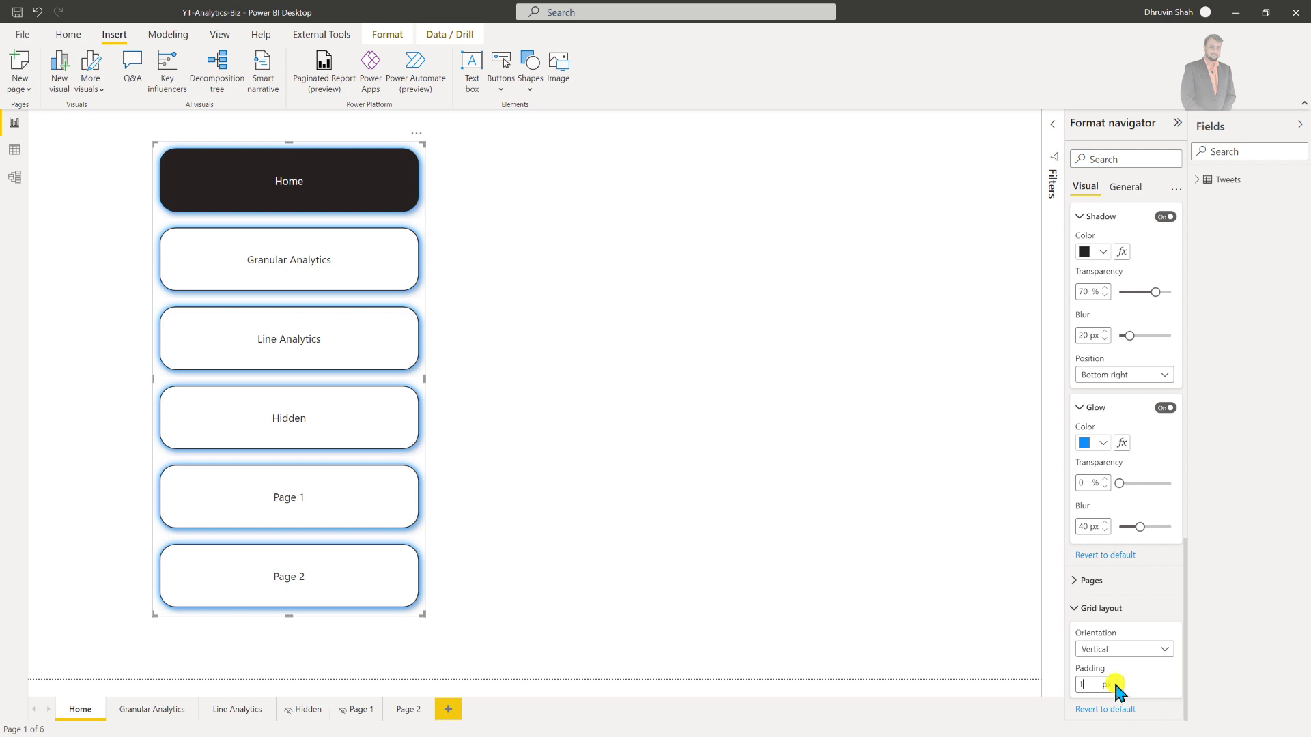
Turn off showing hidden pages in the page navigator and hide Page 2 in the report
left_click(1085, 580)
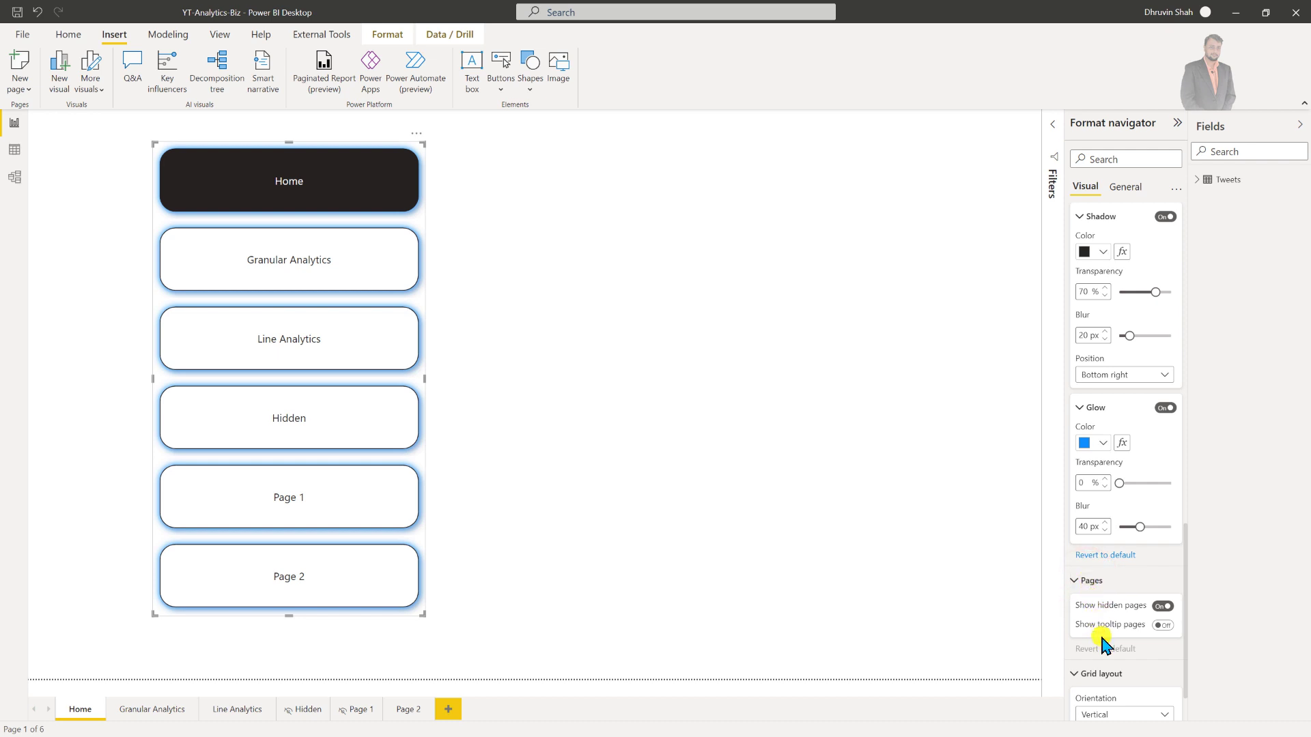
scroll(1104, 614, "down", 1)
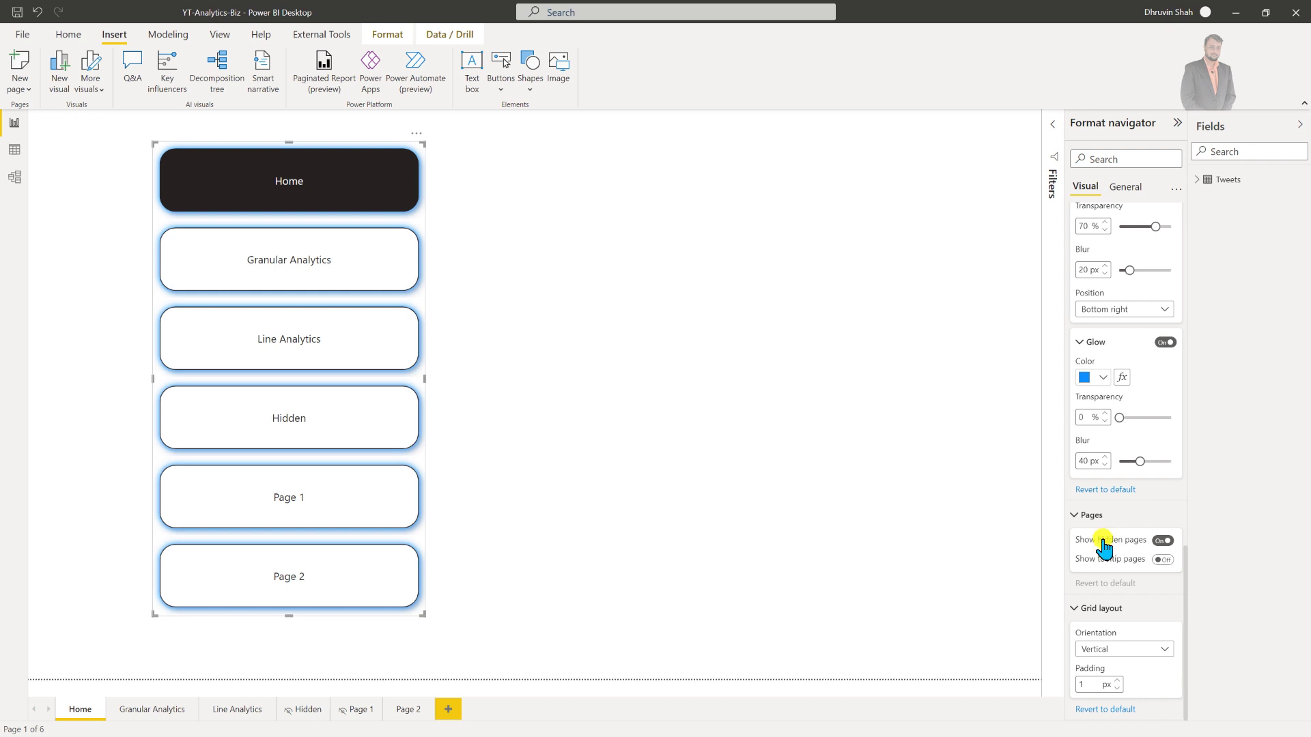
left_click(1163, 542)
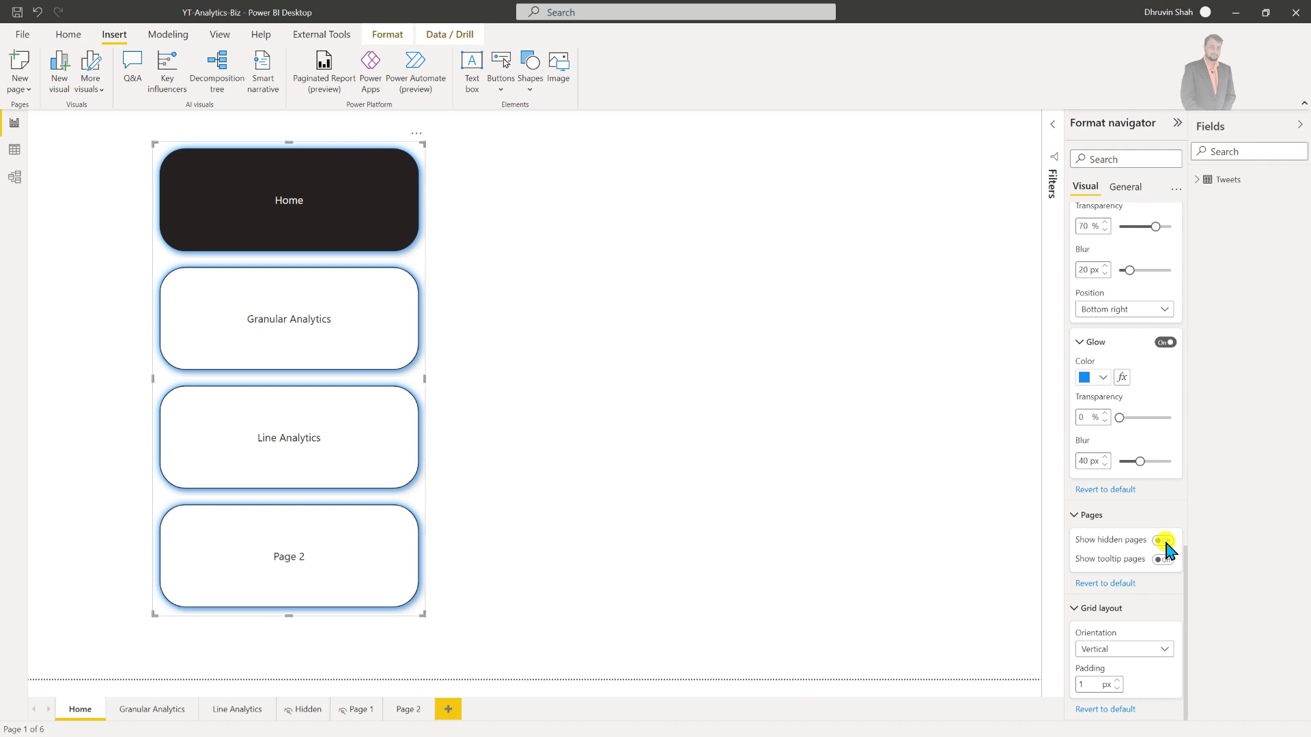
right_click(408, 715)
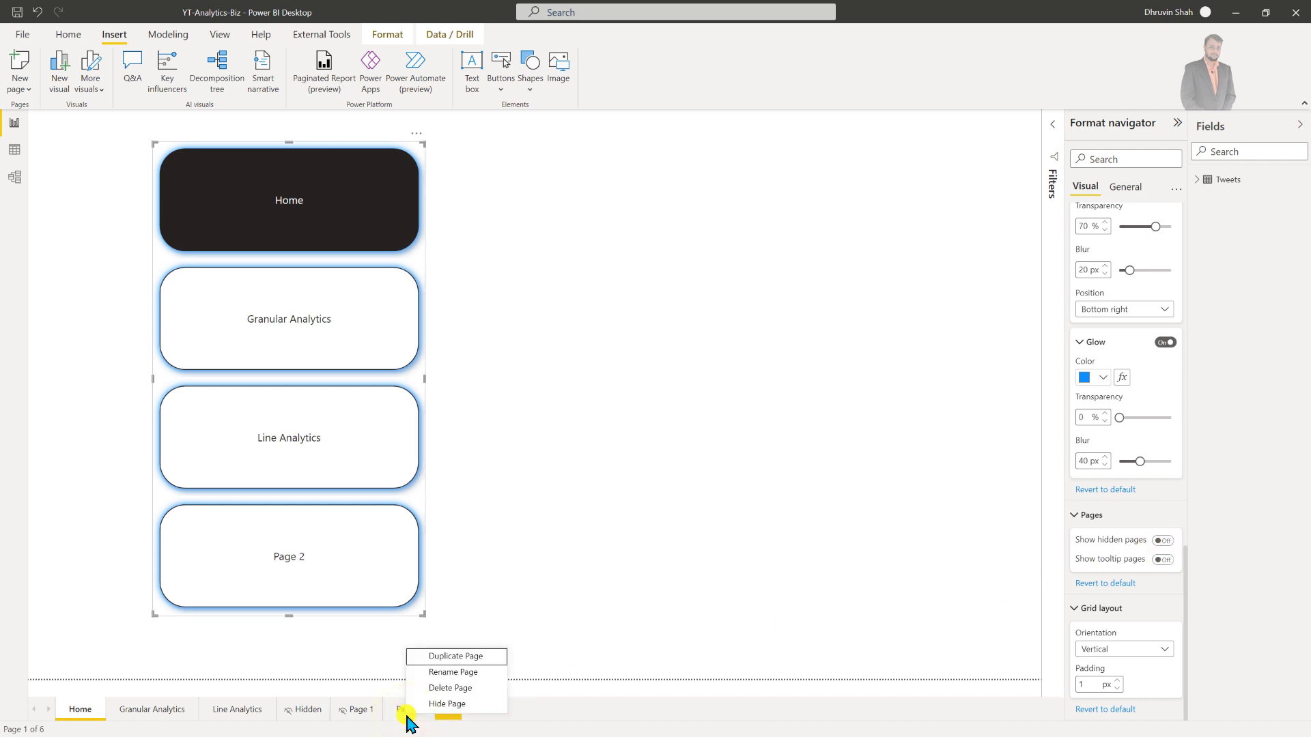
left_click(464, 703)
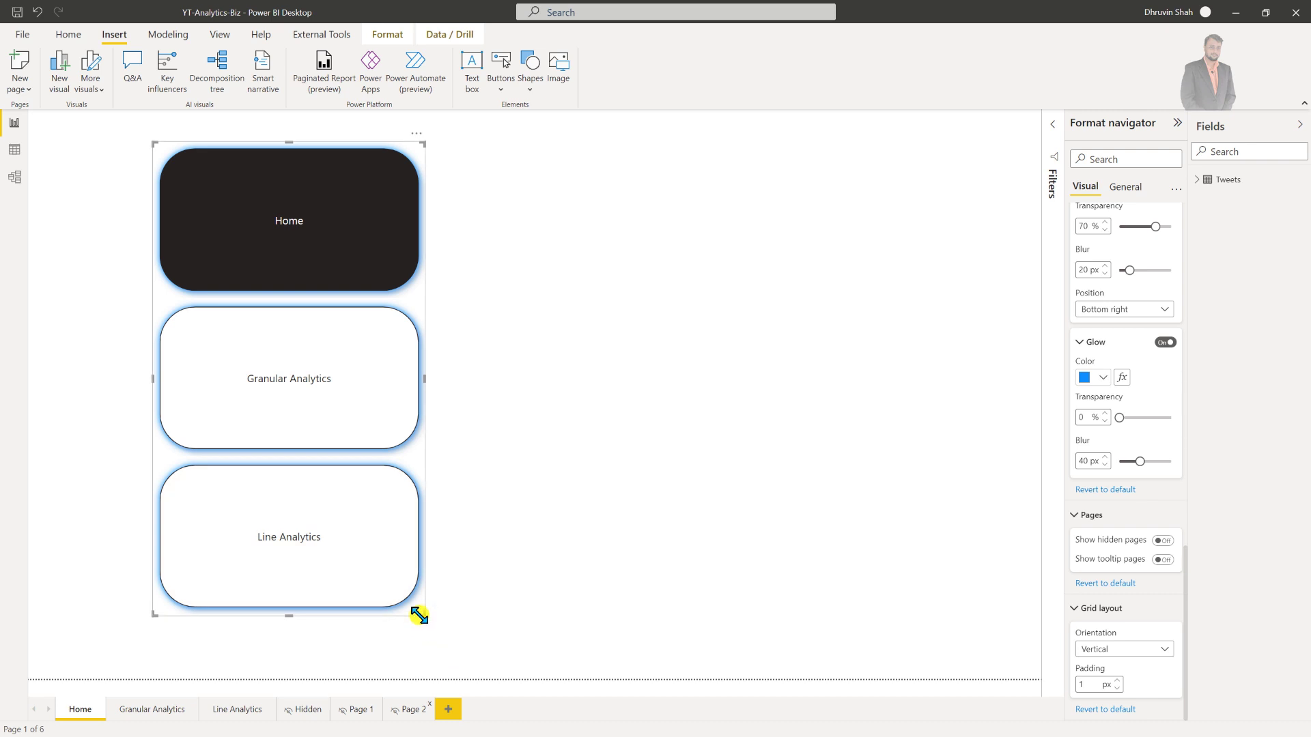
Resize the page navigator shorter and slightly wider, and move it towards the middle of the canvas
left_click_drag(419, 615, 455, 511)
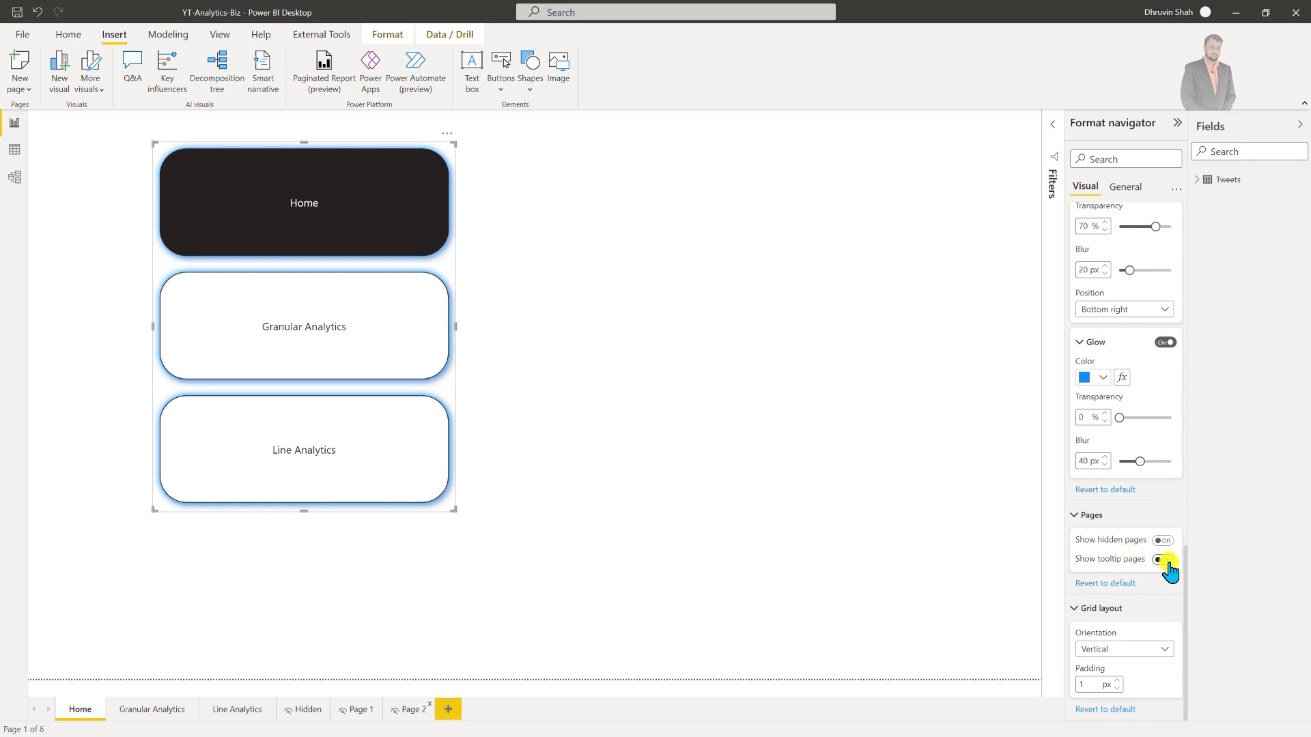
left_click_drag(448, 136, 647, 172)
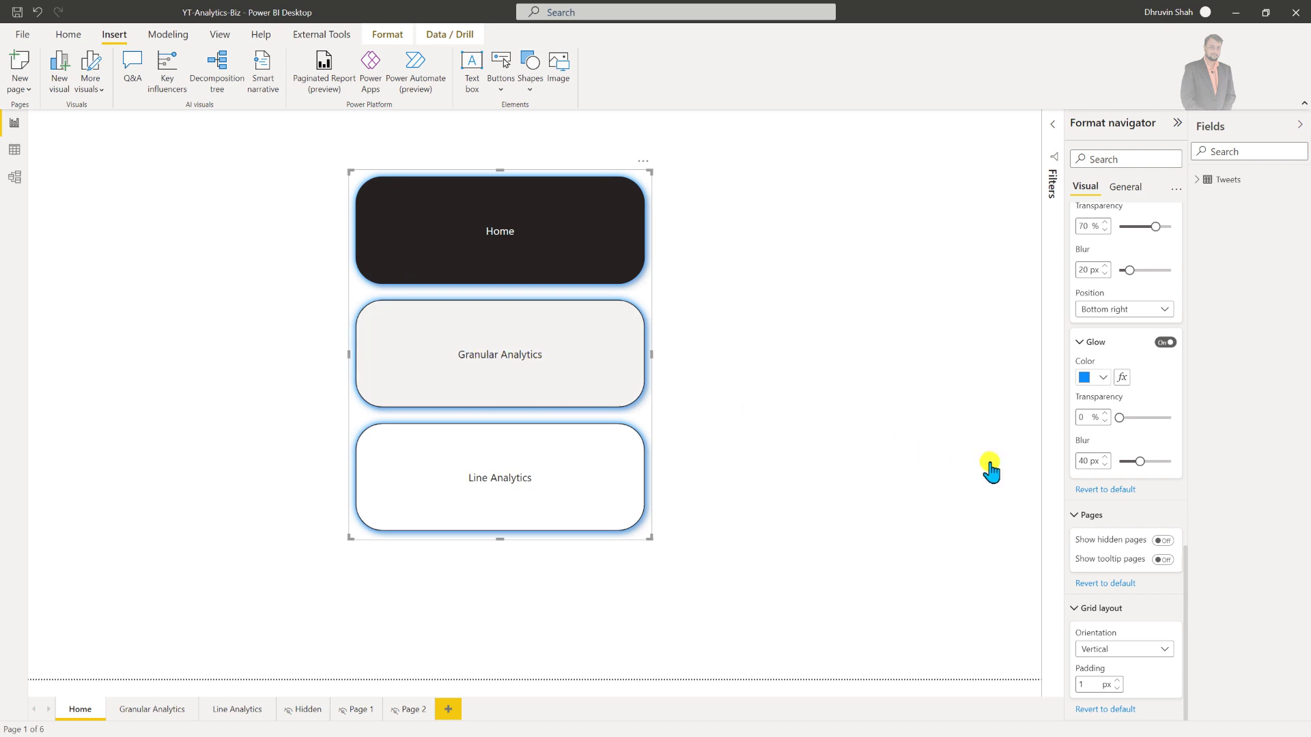
Examine which button states the page navigator's style settings can be applied to
scroll(1101, 490, "up", 2)
scroll(1101, 490, "up", 10)
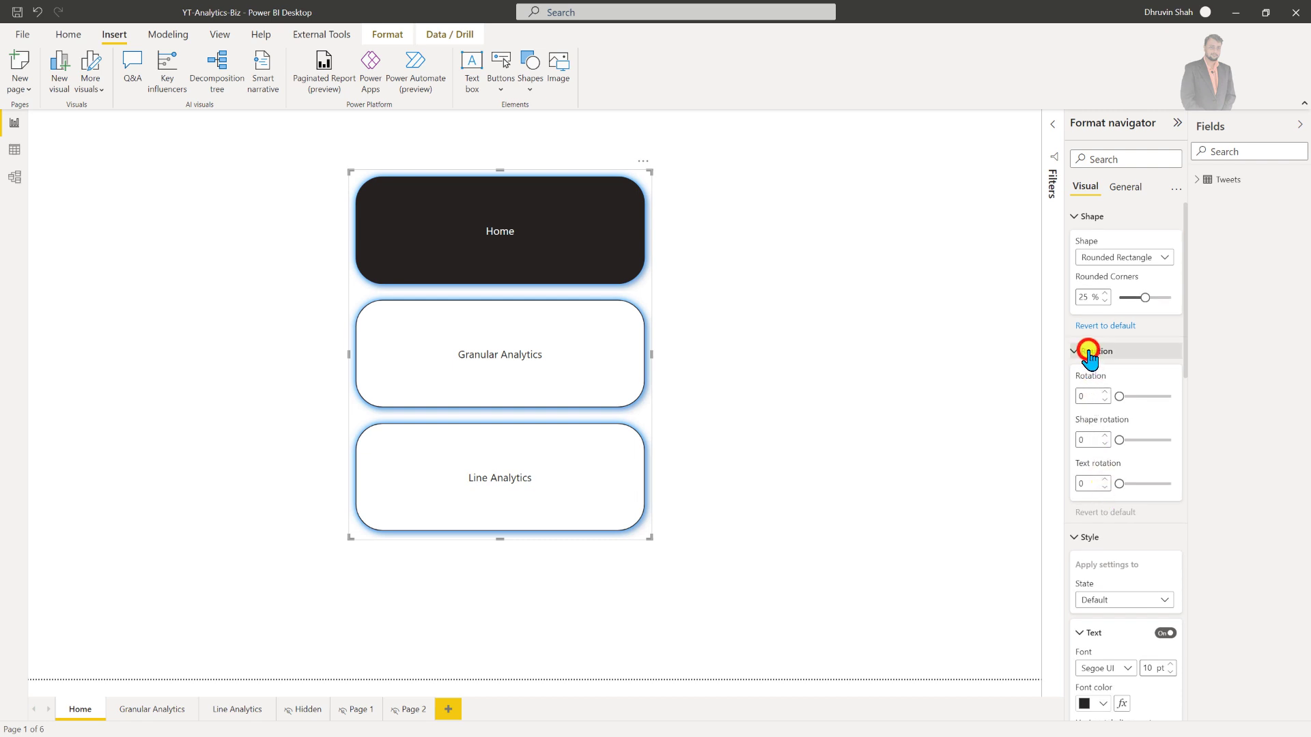
left_click(1088, 351)
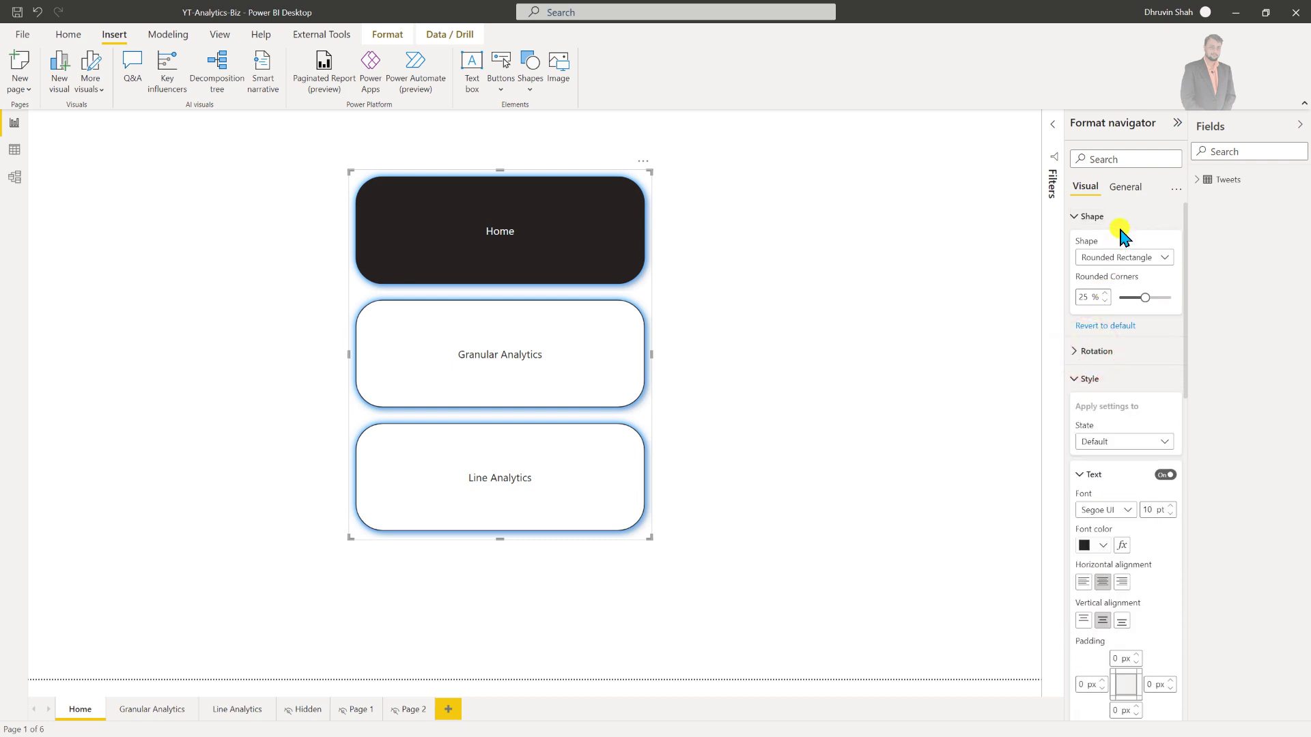
left_click(1129, 442)
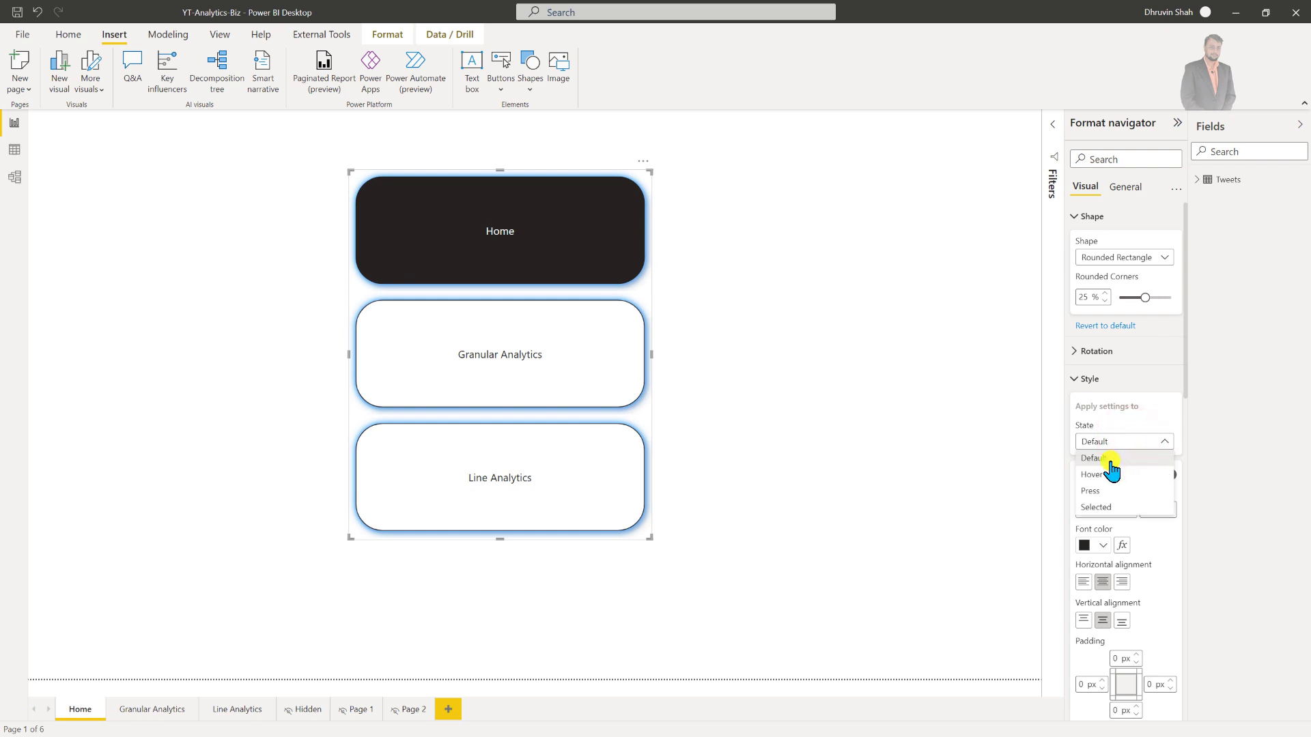
key("Down")
key("Down")
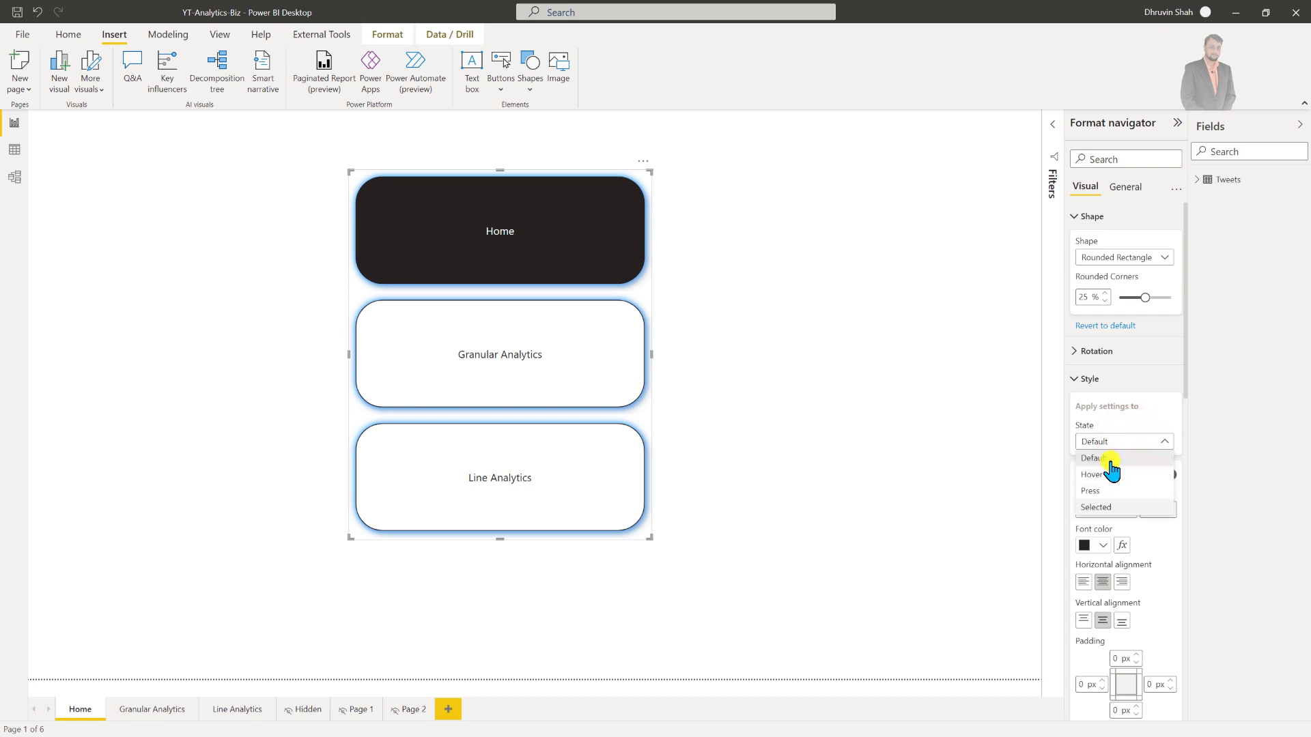
left_click(1155, 441)
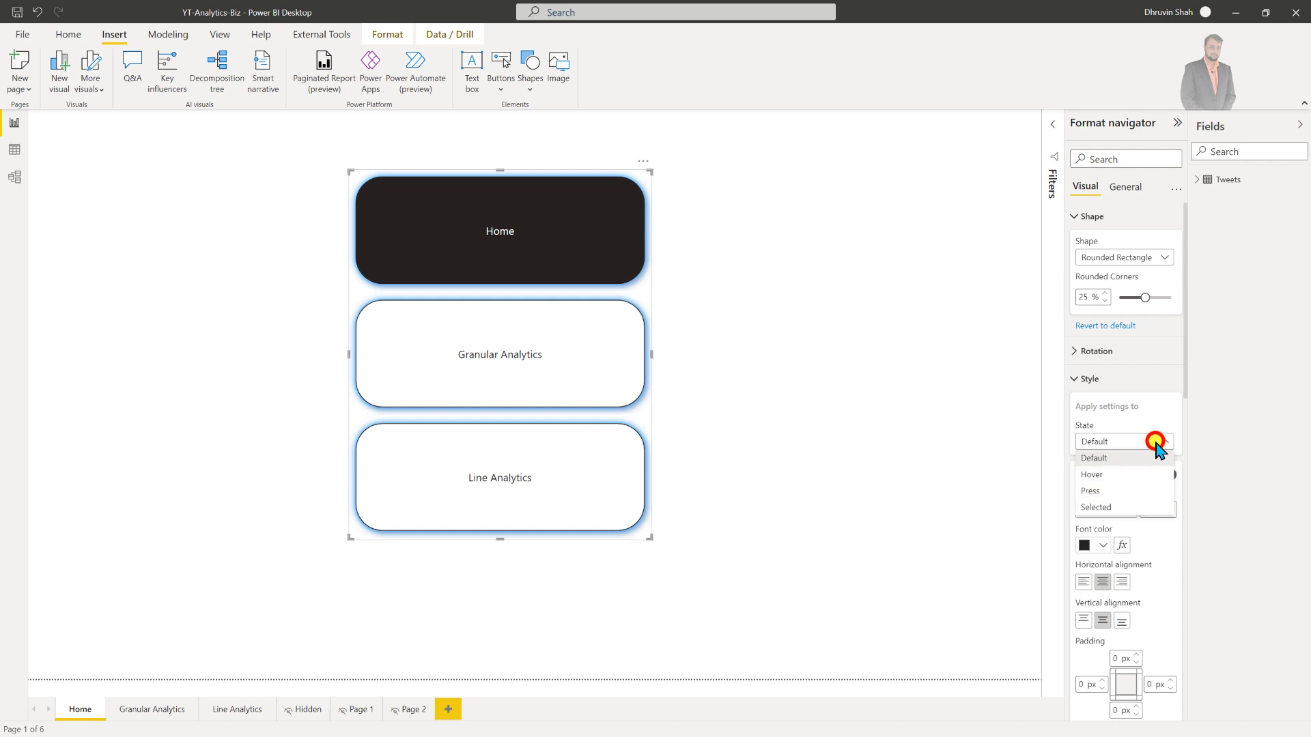
left_click(1079, 378)
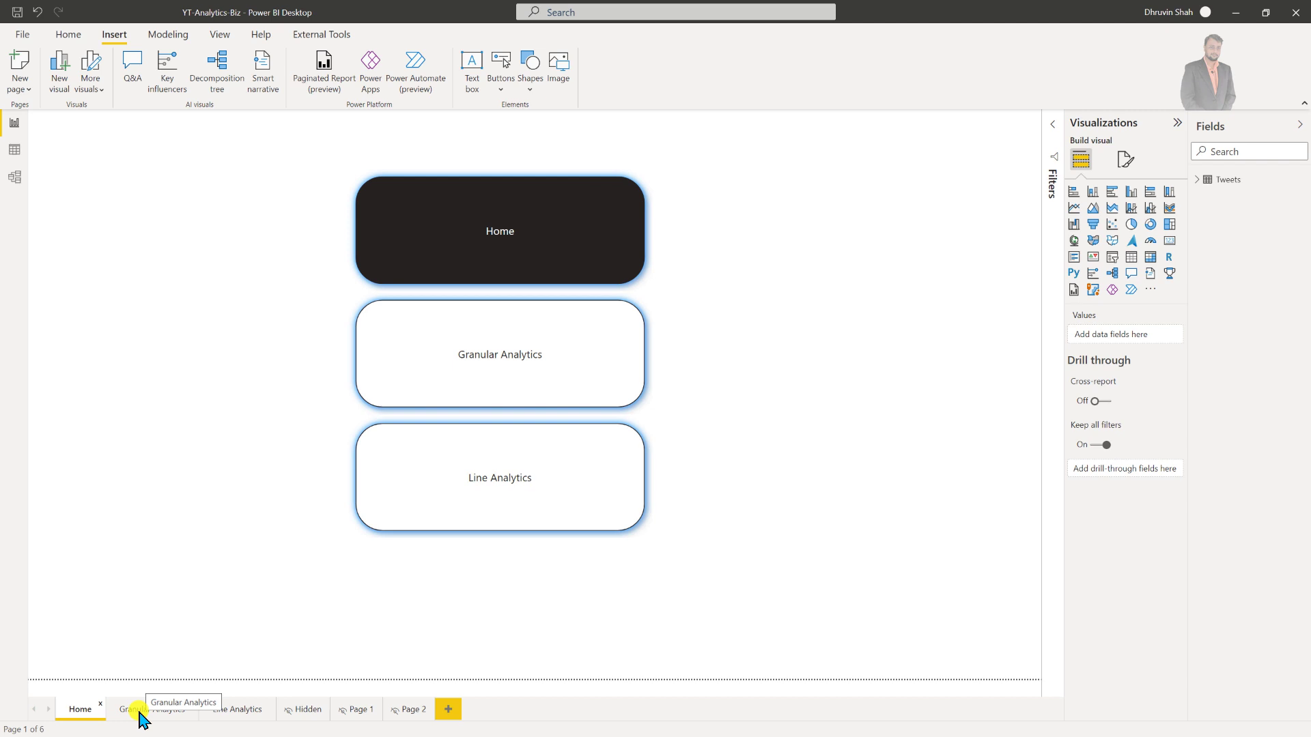
Go to the Granular Analytics page and display the report's list of bookmarks
left_click(140, 711)
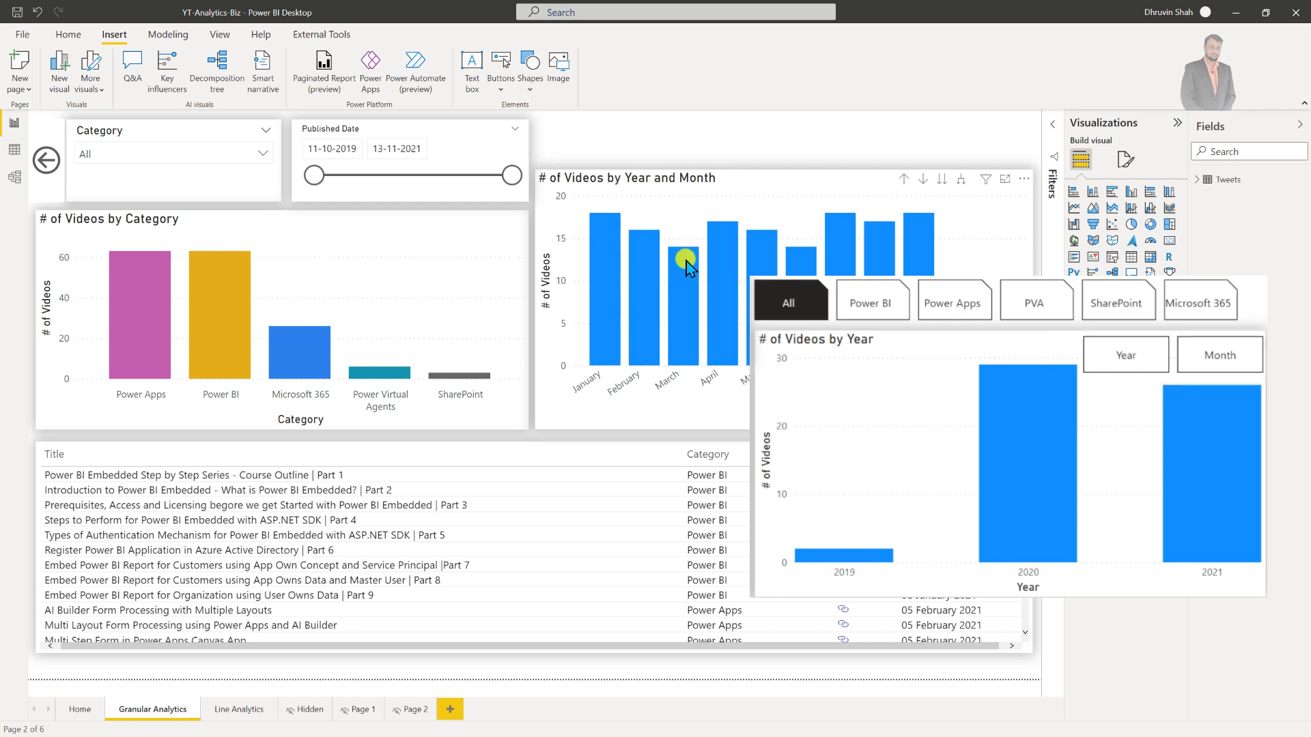
mouse_move(688, 267)
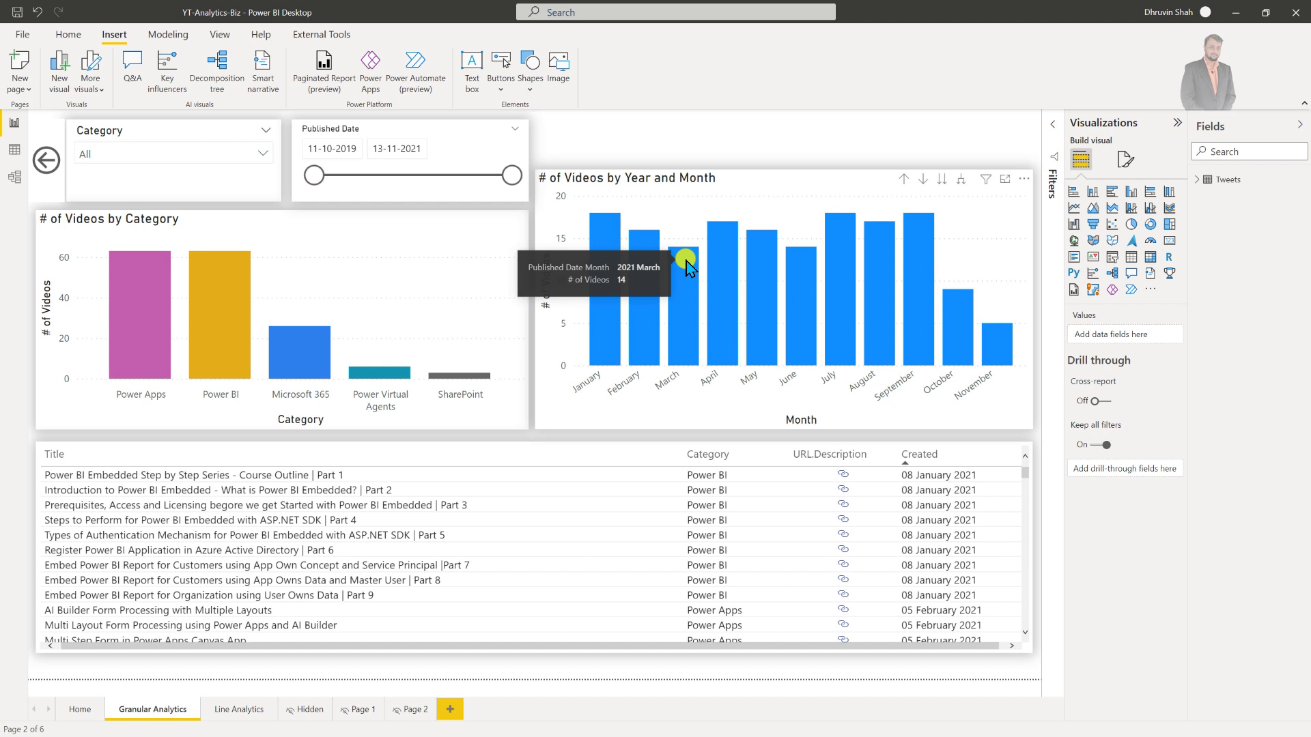
left_click(220, 35)
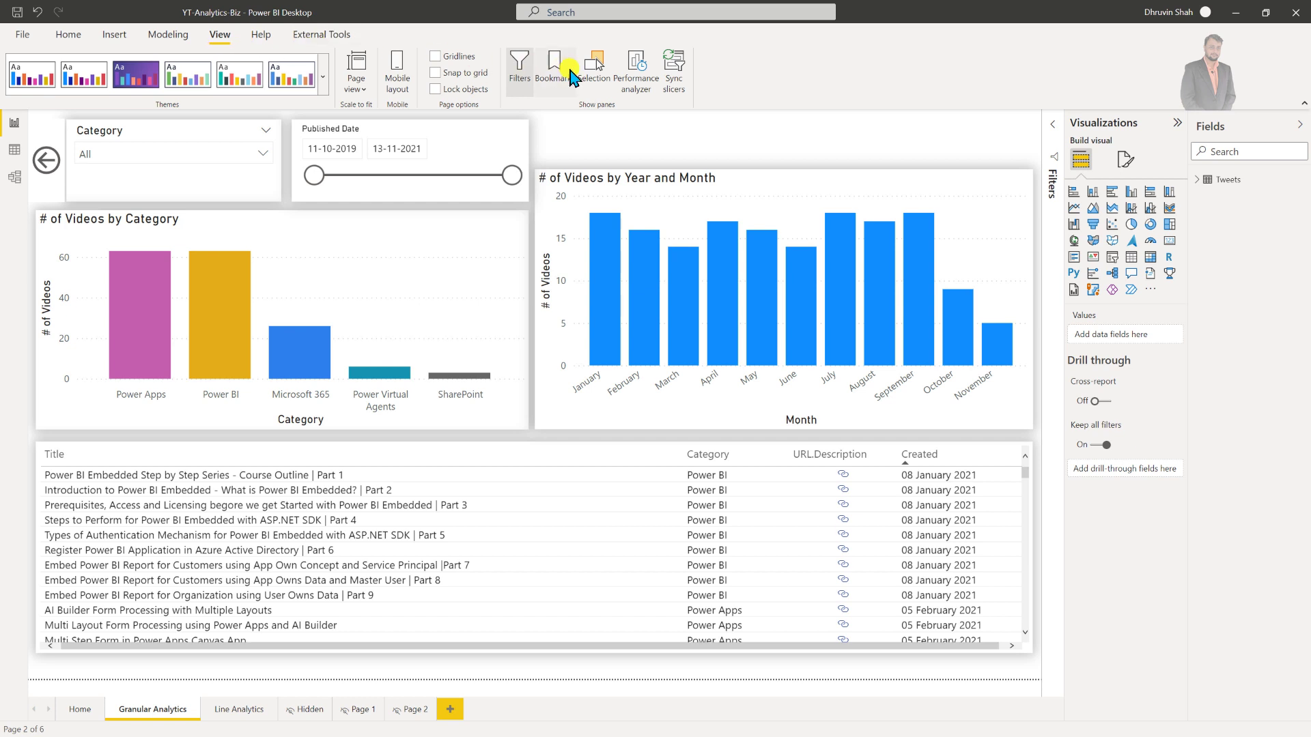
left_click(571, 75)
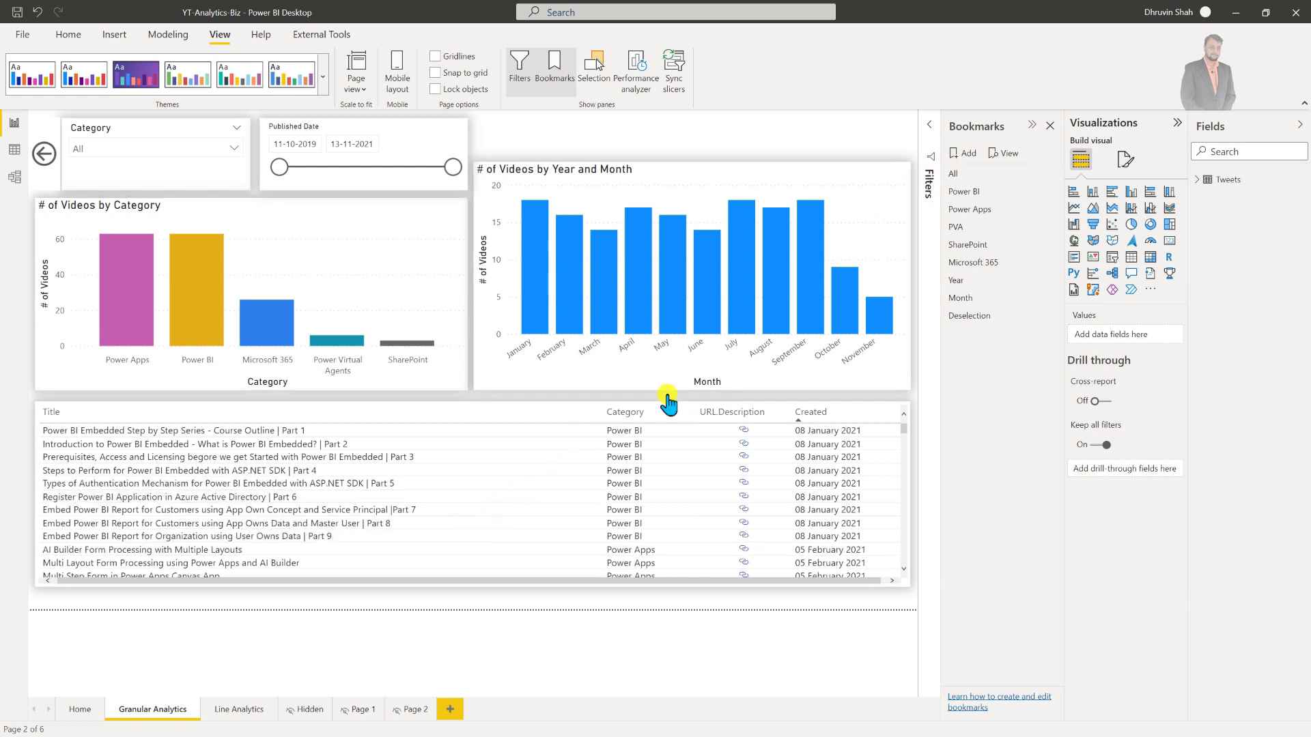
Try the report's bookmarks from All through Deselection to compare their views, and return to the All bookmark
left_click(1006, 176)
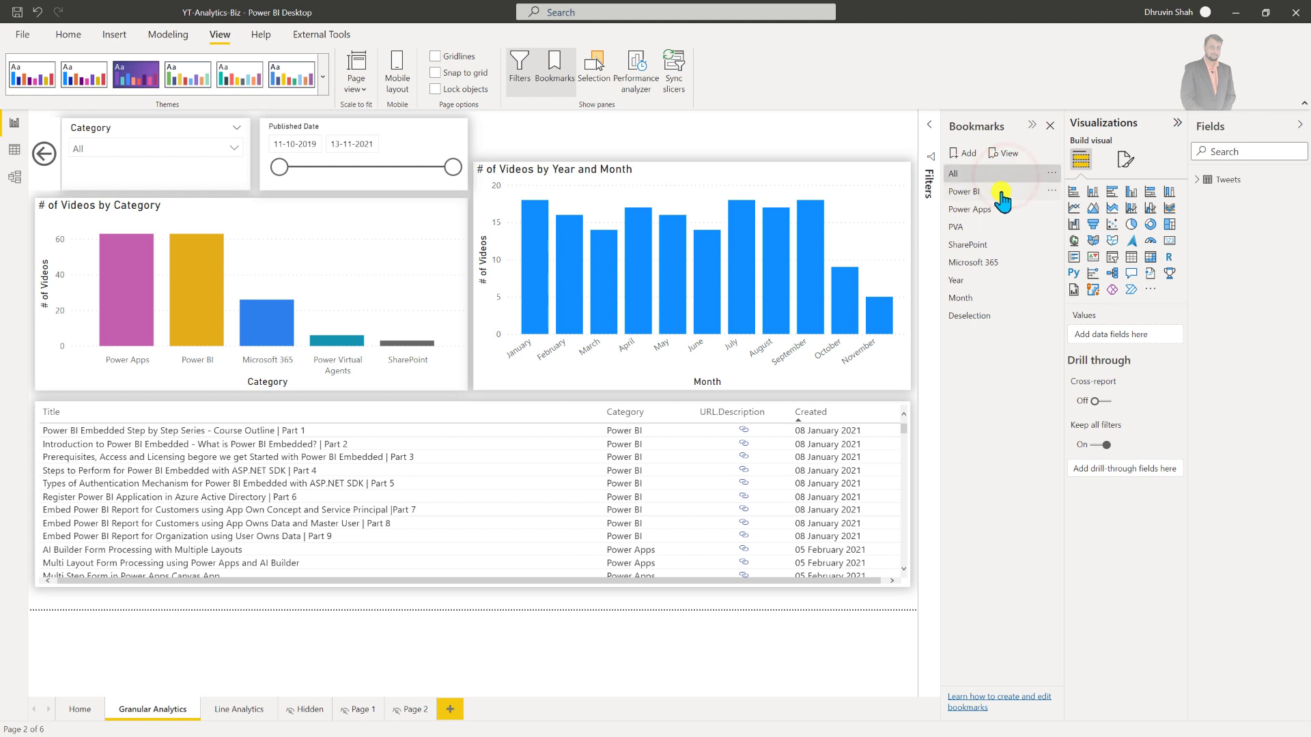
left_click(1001, 192)
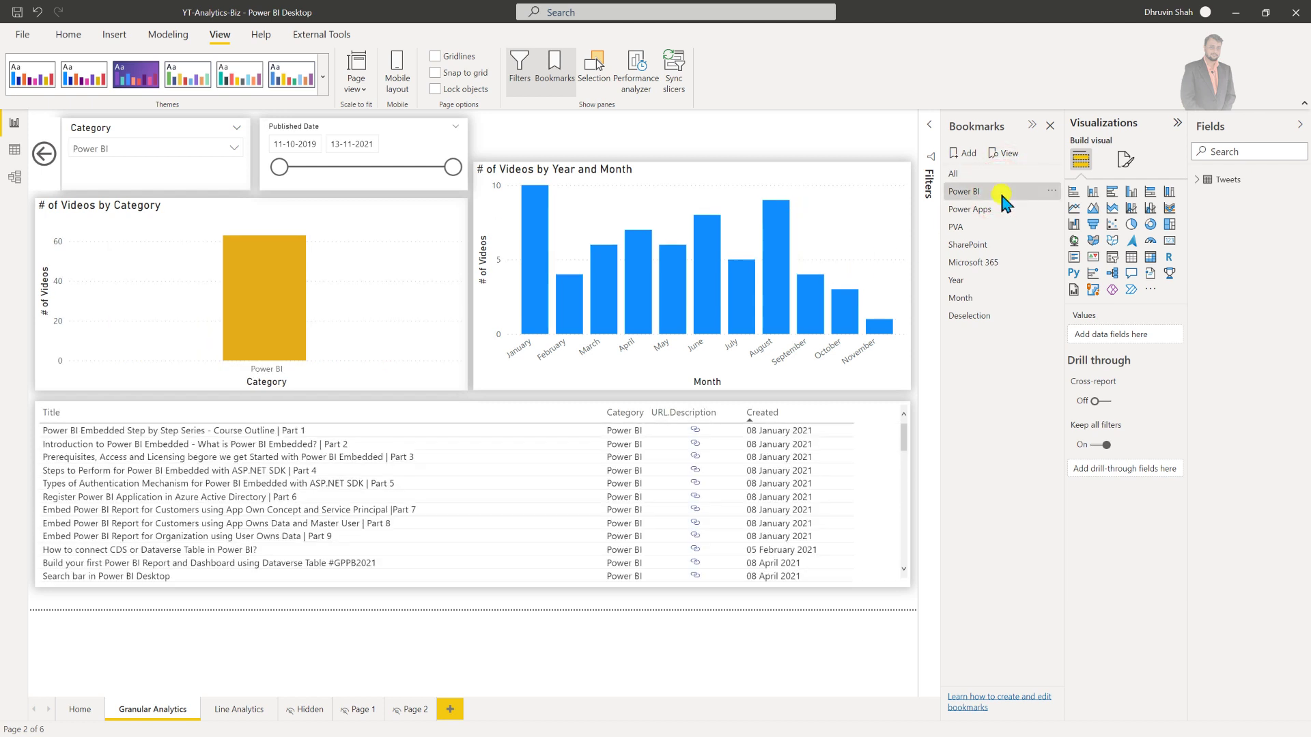
left_click(1003, 212)
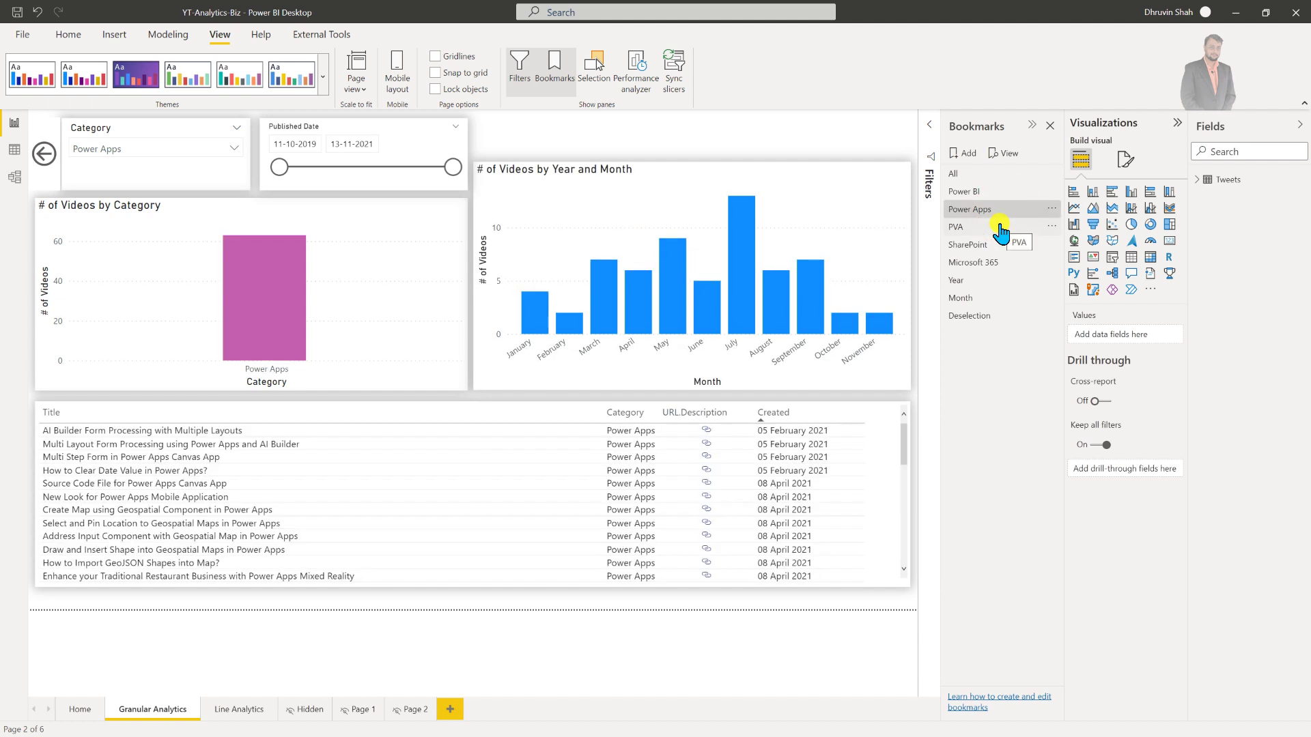
left_click(999, 228)
left_click(999, 247)
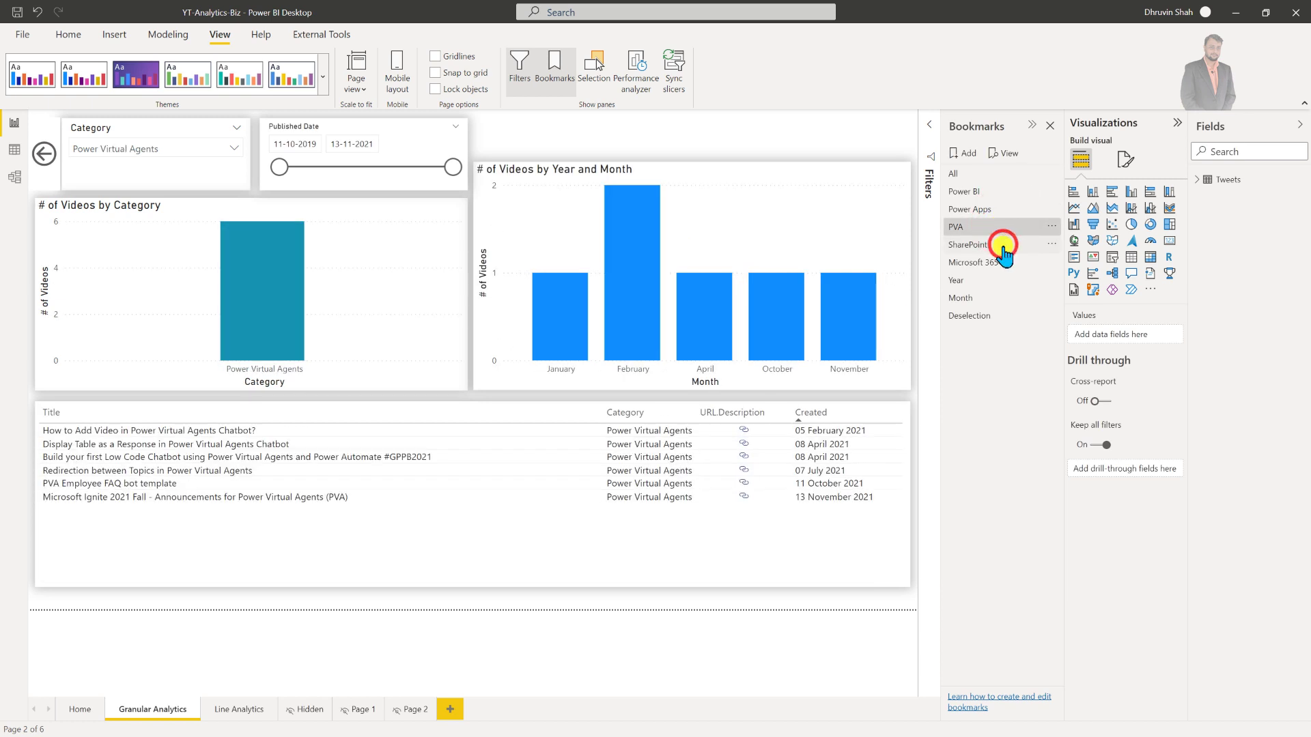
left_click(1001, 264)
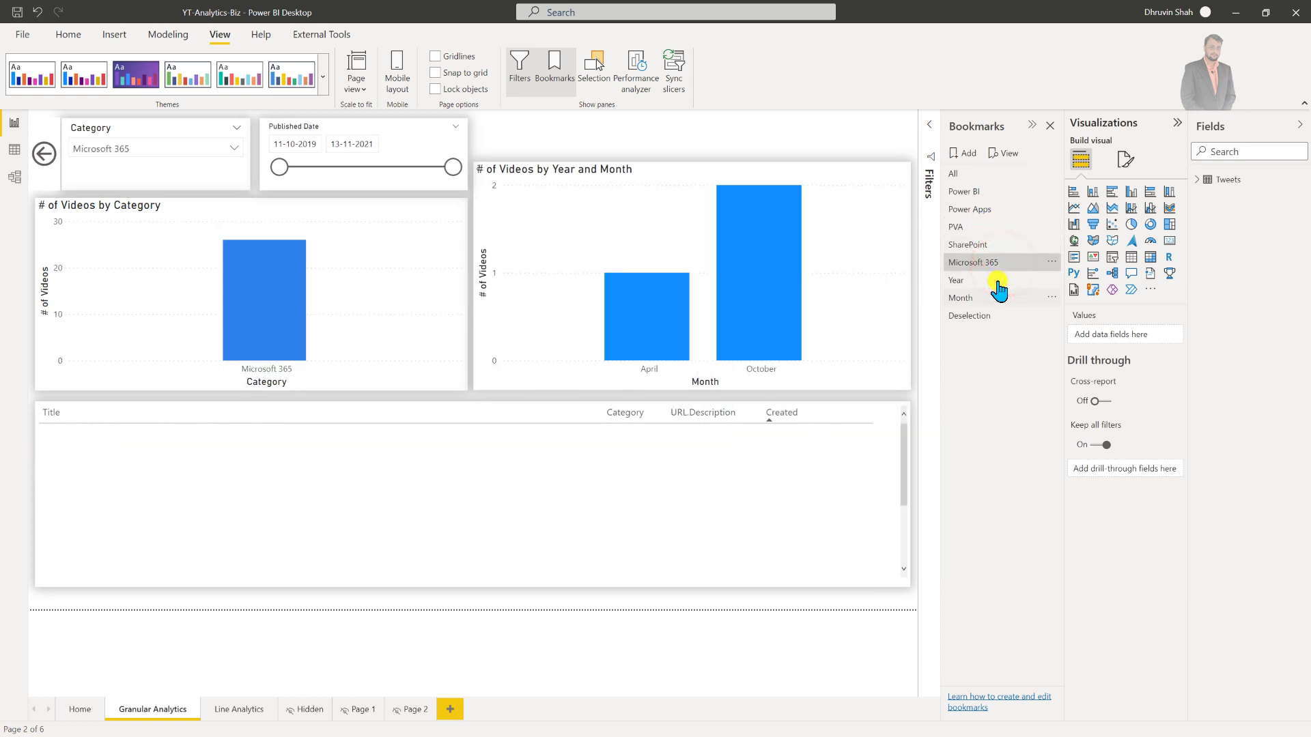
left_click(996, 282)
left_click(996, 296)
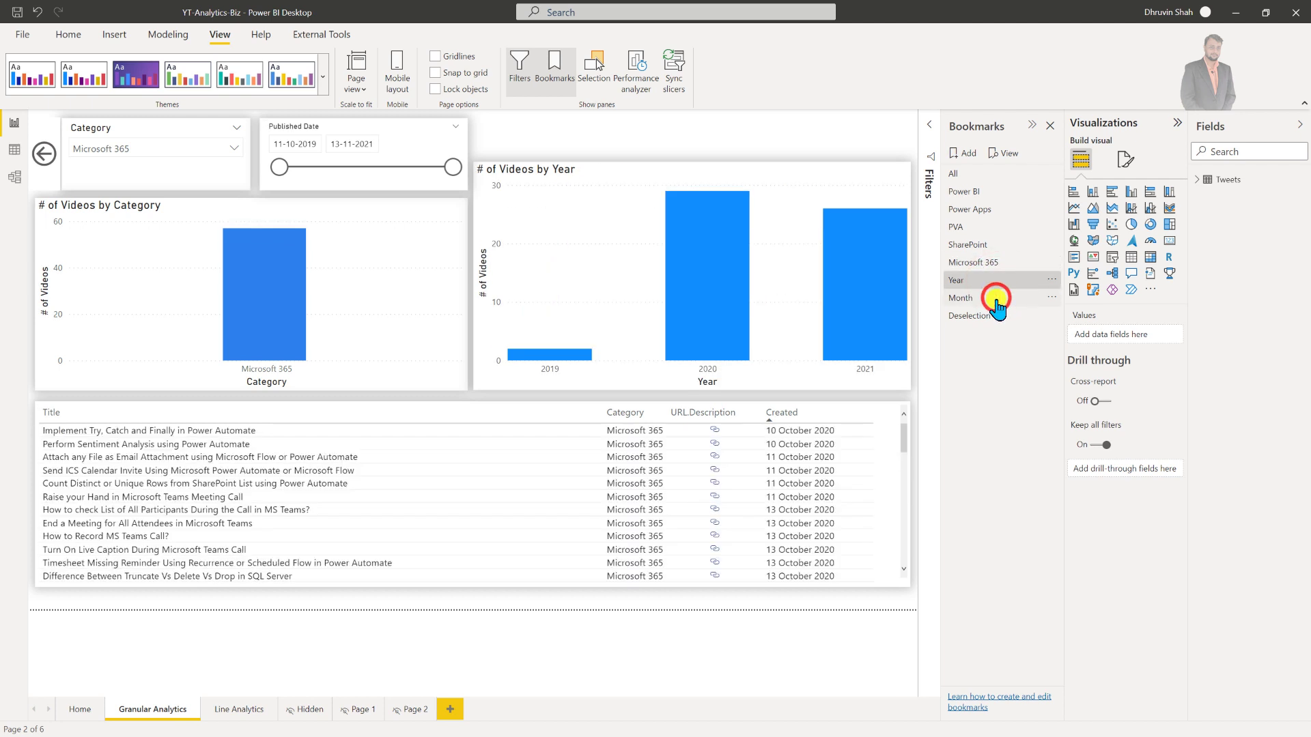
left_click(996, 318)
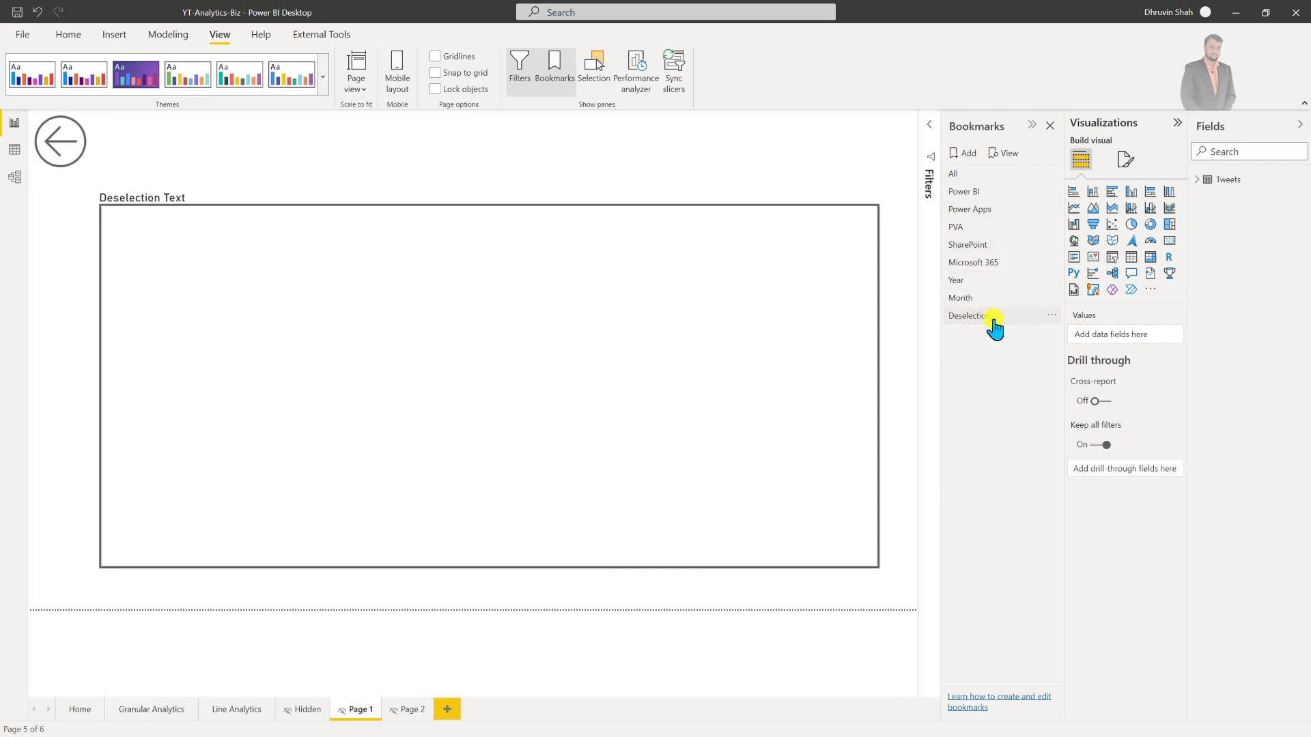
left_click(993, 319)
left_click(968, 175)
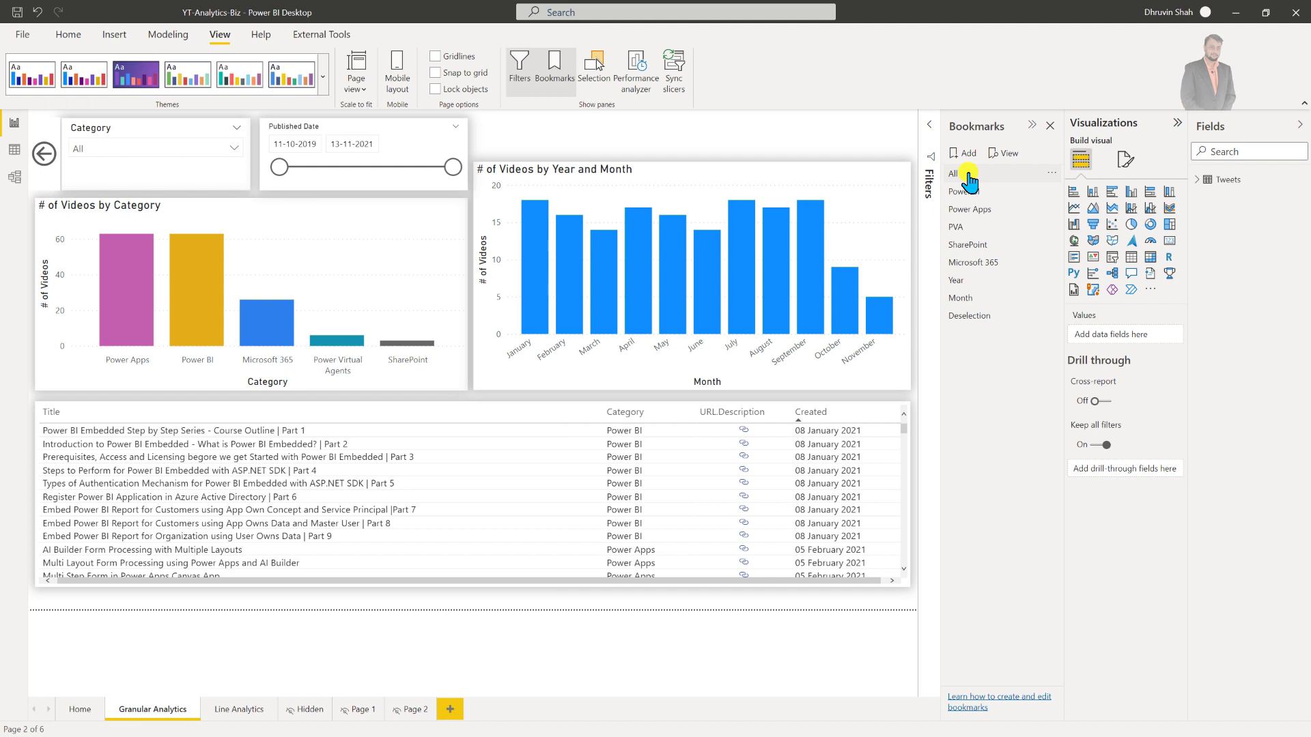
left_click(970, 176)
Insert a bookmark navigator on the Granular Analytics page and place it above the chart of videos by year and month
left_click(585, 141)
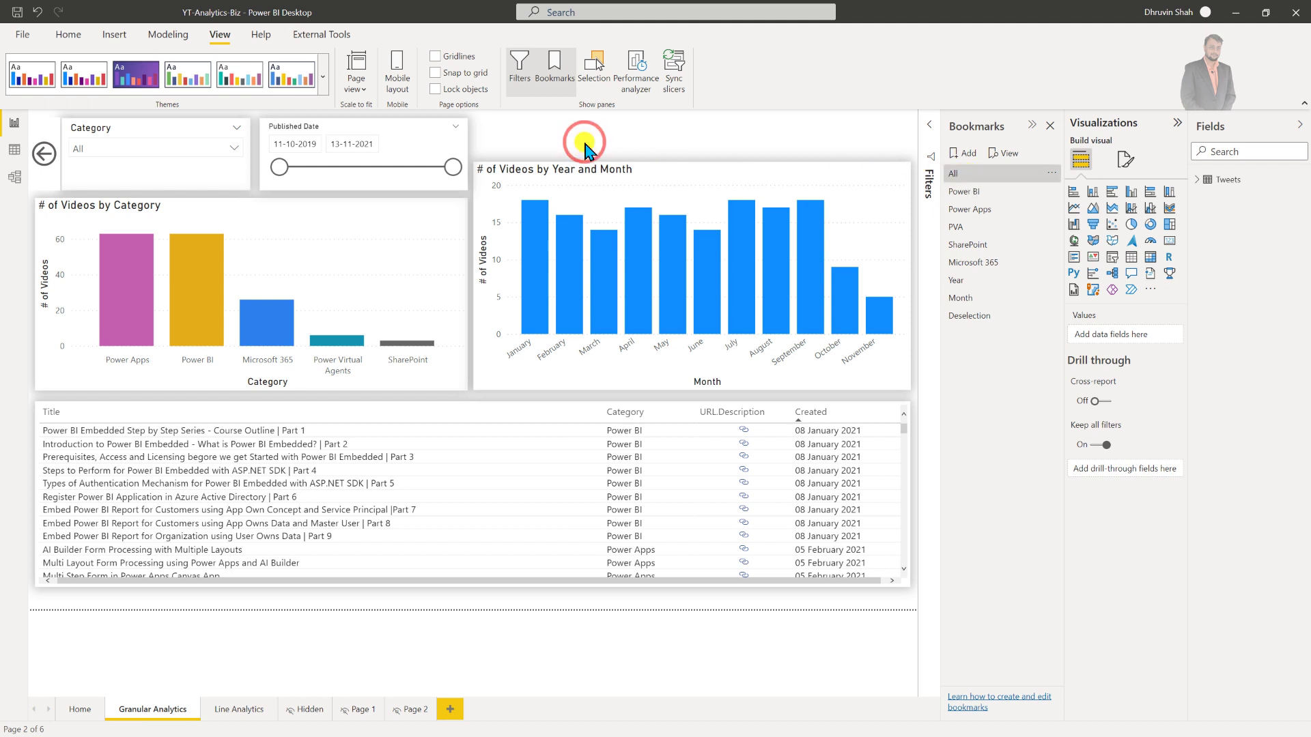
left_click(116, 38)
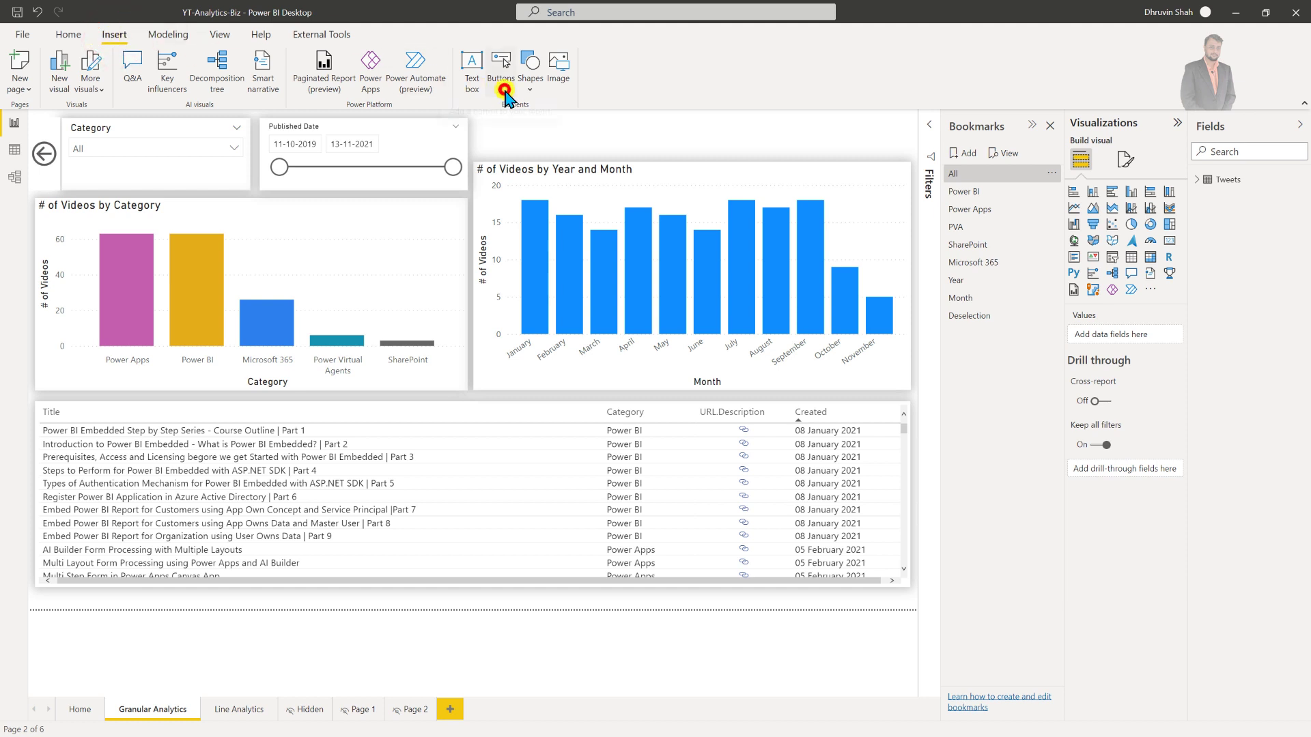
left_click(502, 80)
mouse_move(549, 313)
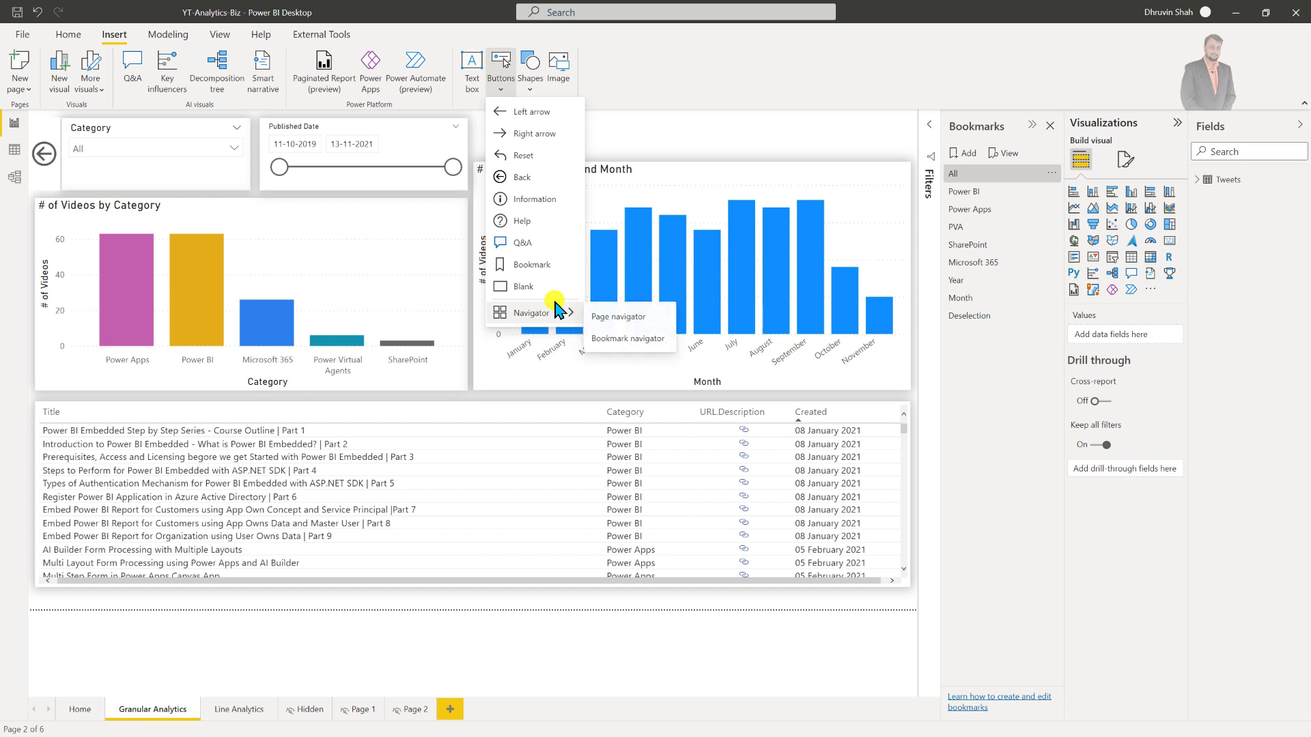
left_click(619, 345)
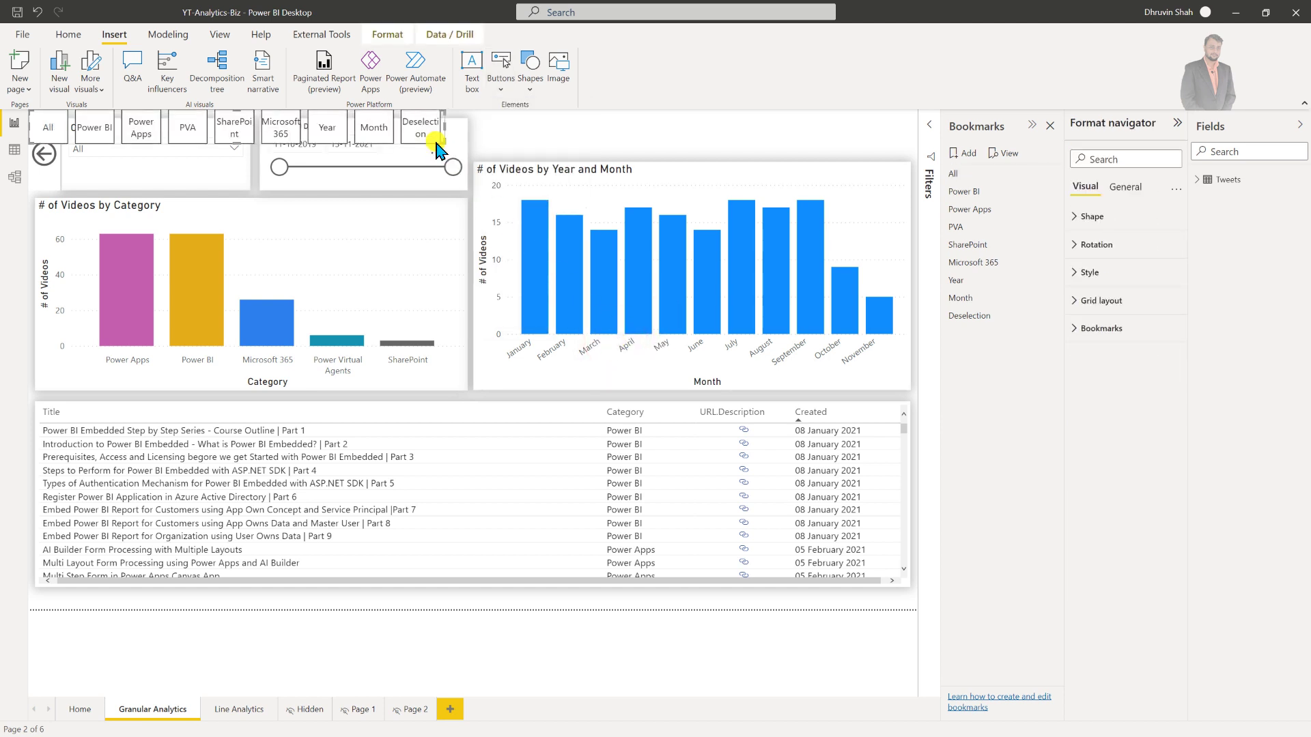
left_click_drag(435, 143, 887, 150)
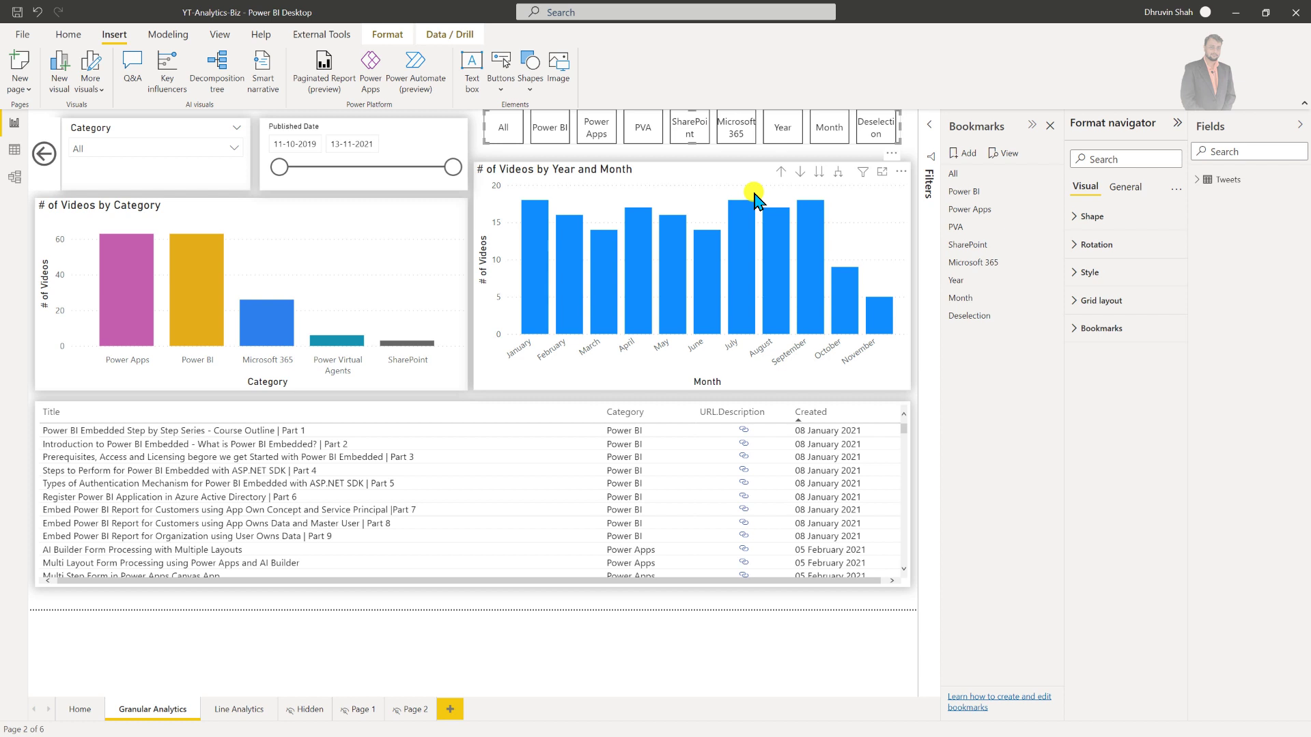
Group the bookmarks All, Power BI, Power Apps, PVA, SharePoint and Microsoft 365
left_click(986, 175)
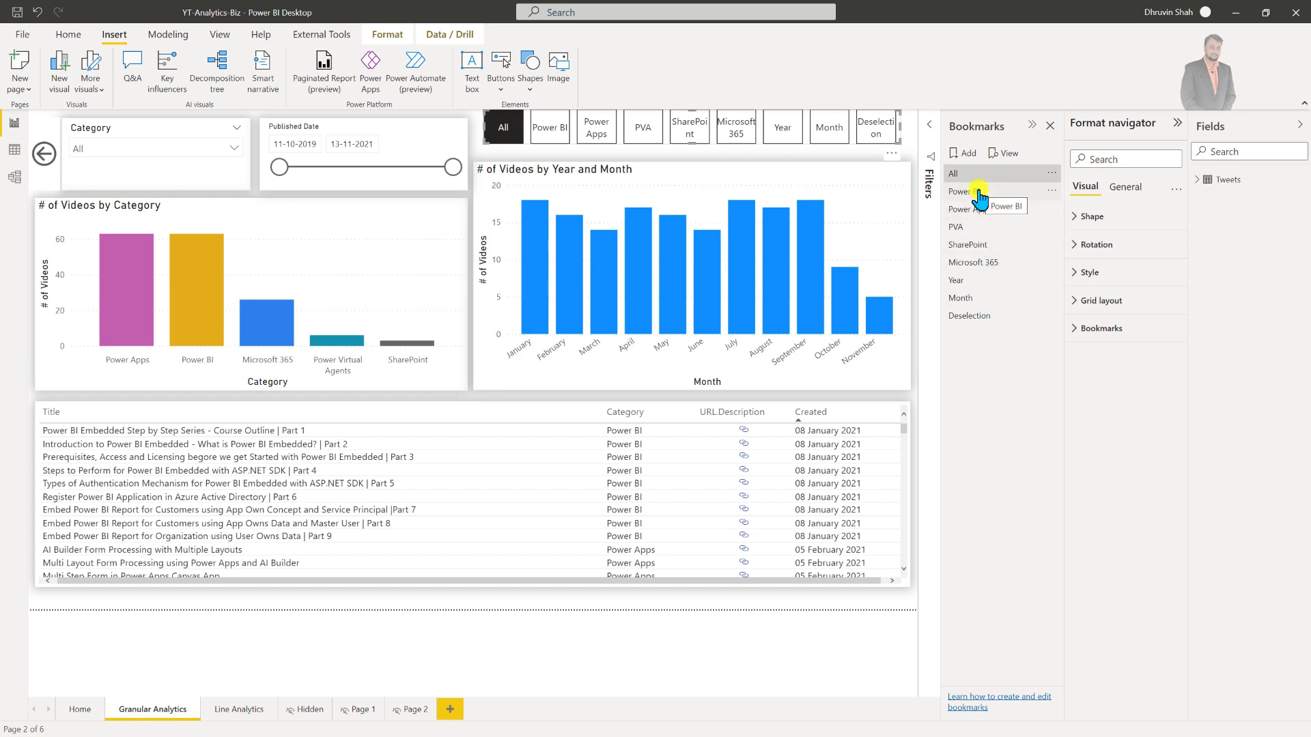
left_click(977, 192, "ctrl")
left_click(980, 210, "ctrl")
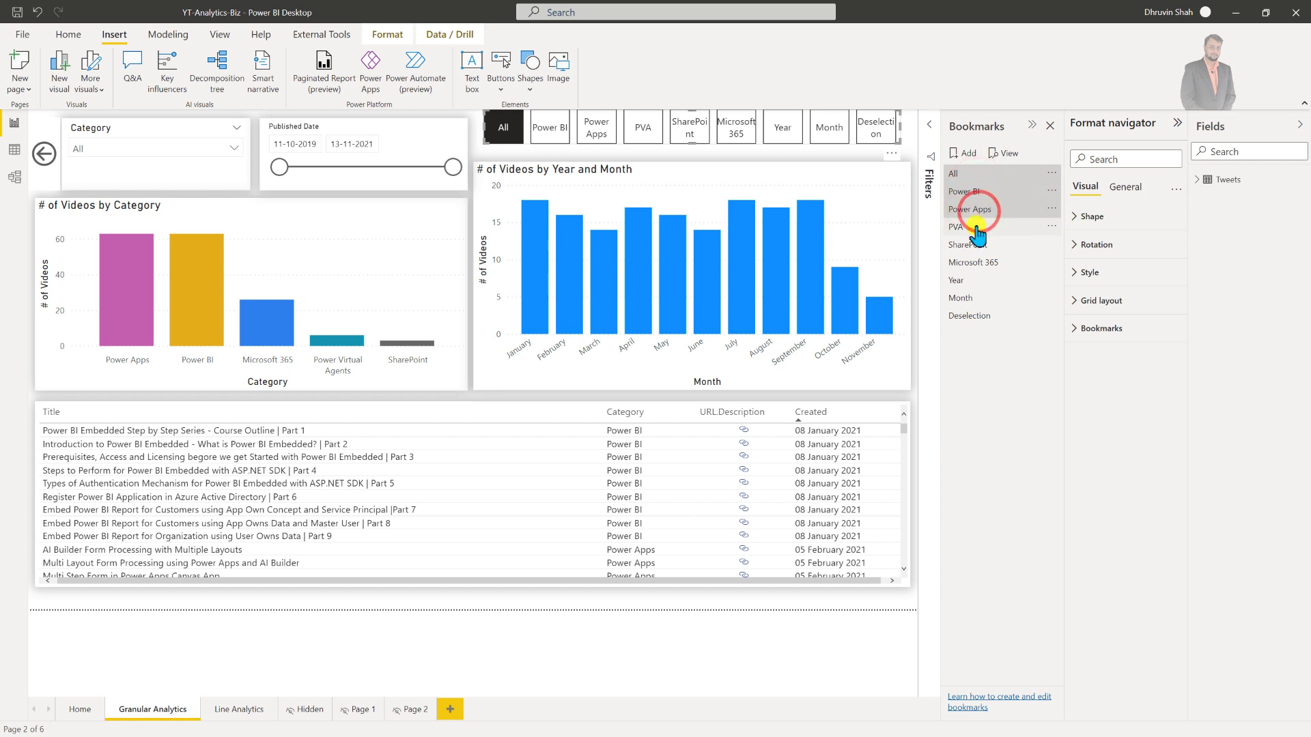
left_click(976, 228, "ctrl")
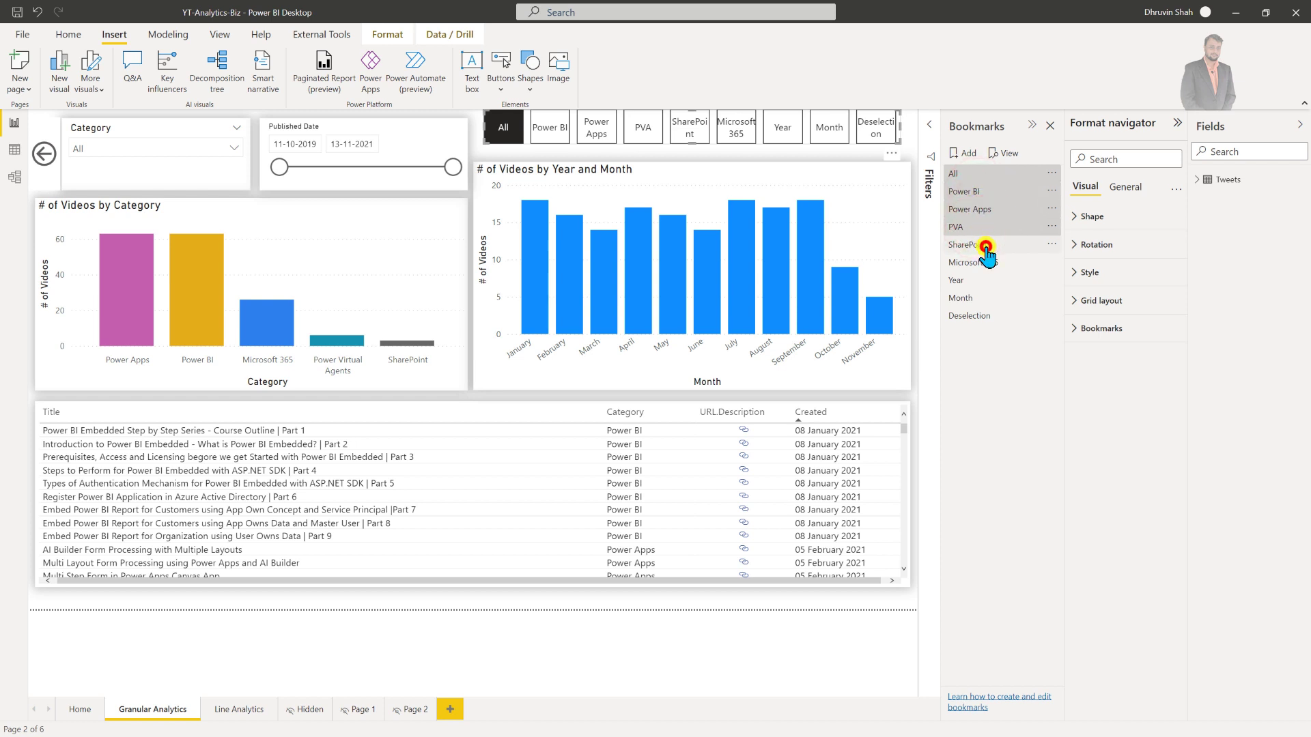
left_click(986, 248, "ctrl")
left_click(998, 264, "ctrl")
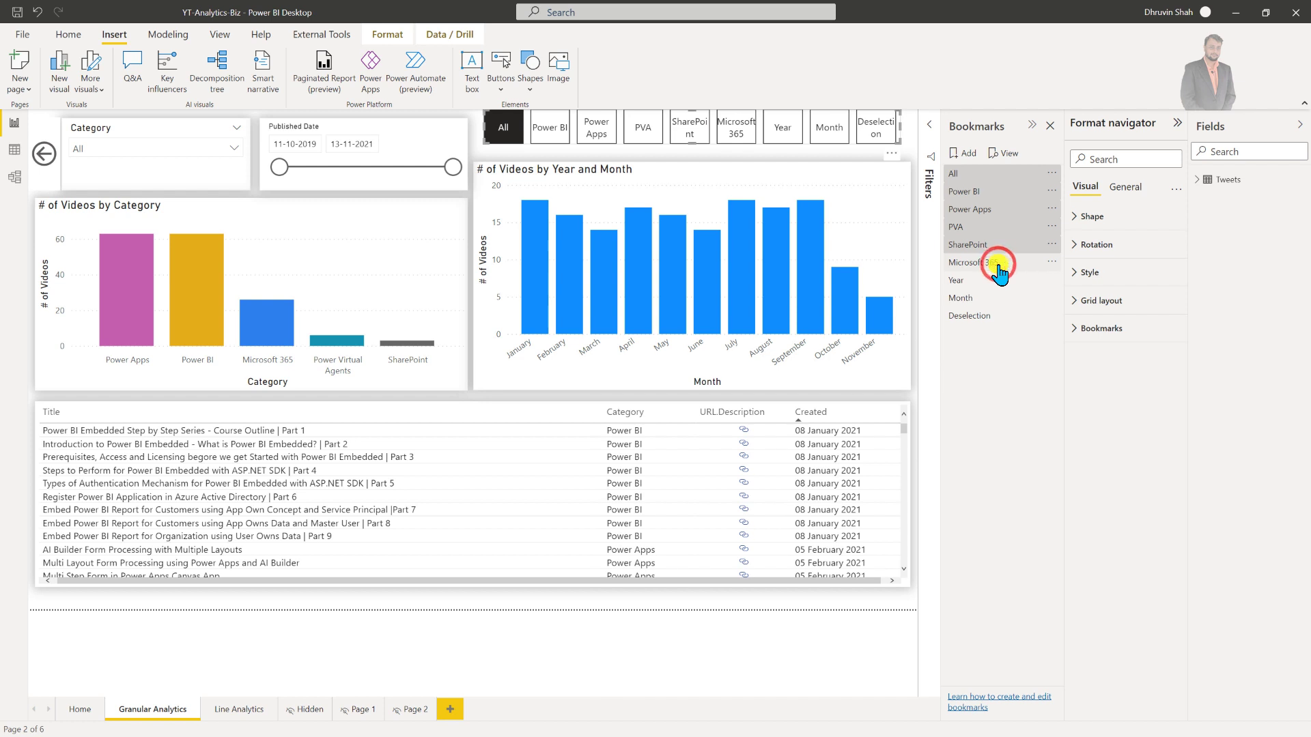
left_click(1030, 212, "ctrl")
right_click(1029, 216)
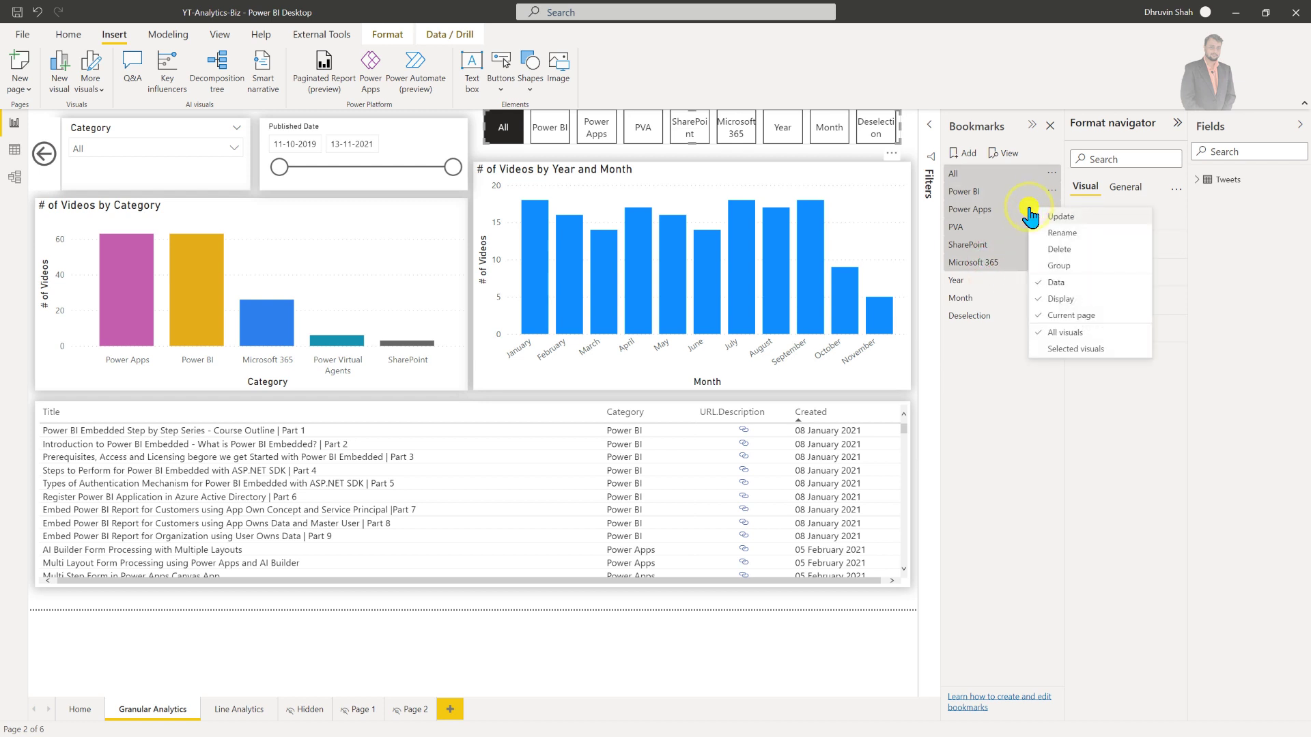
left_click(1085, 265)
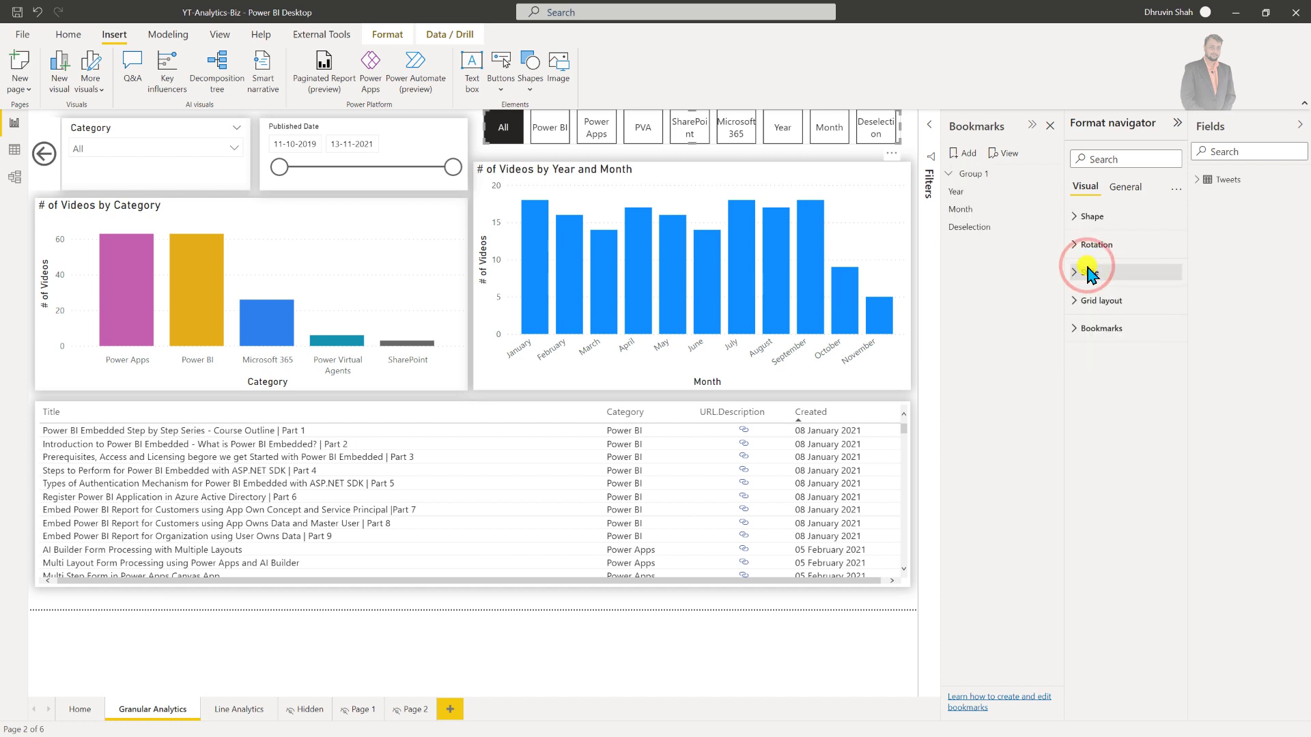
Rename the new bookmark group as Header
left_click(1050, 173)
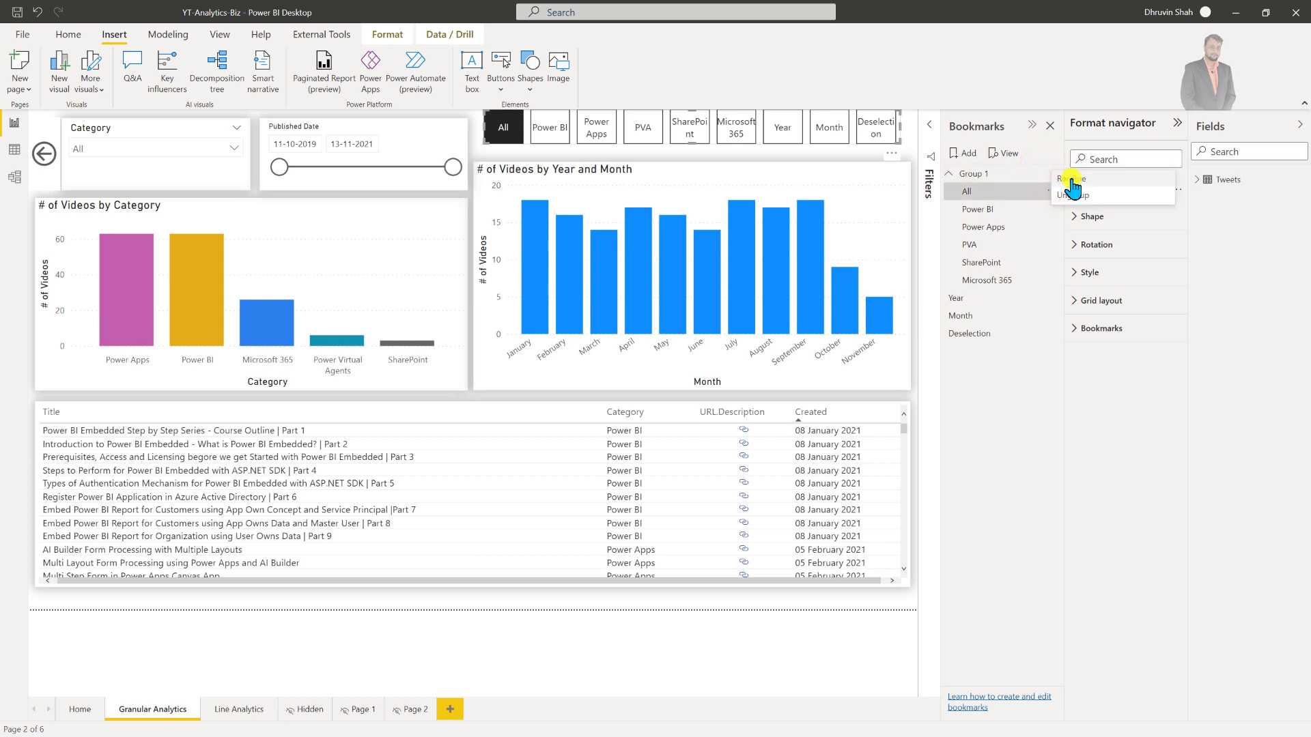
left_click(1071, 183)
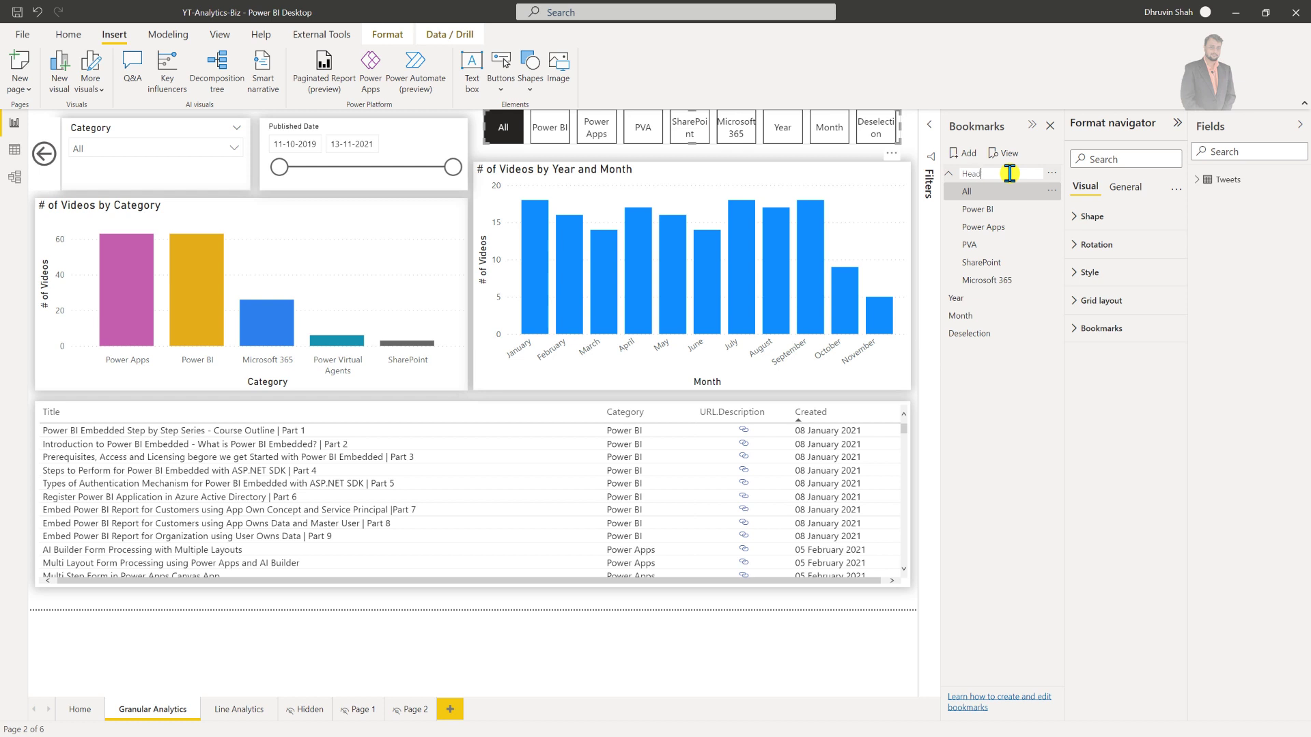
type("Header")
key("Return")
left_click(988, 385)
Group the Year and Month bookmarks and name the group Year-Month
left_click(983, 299)
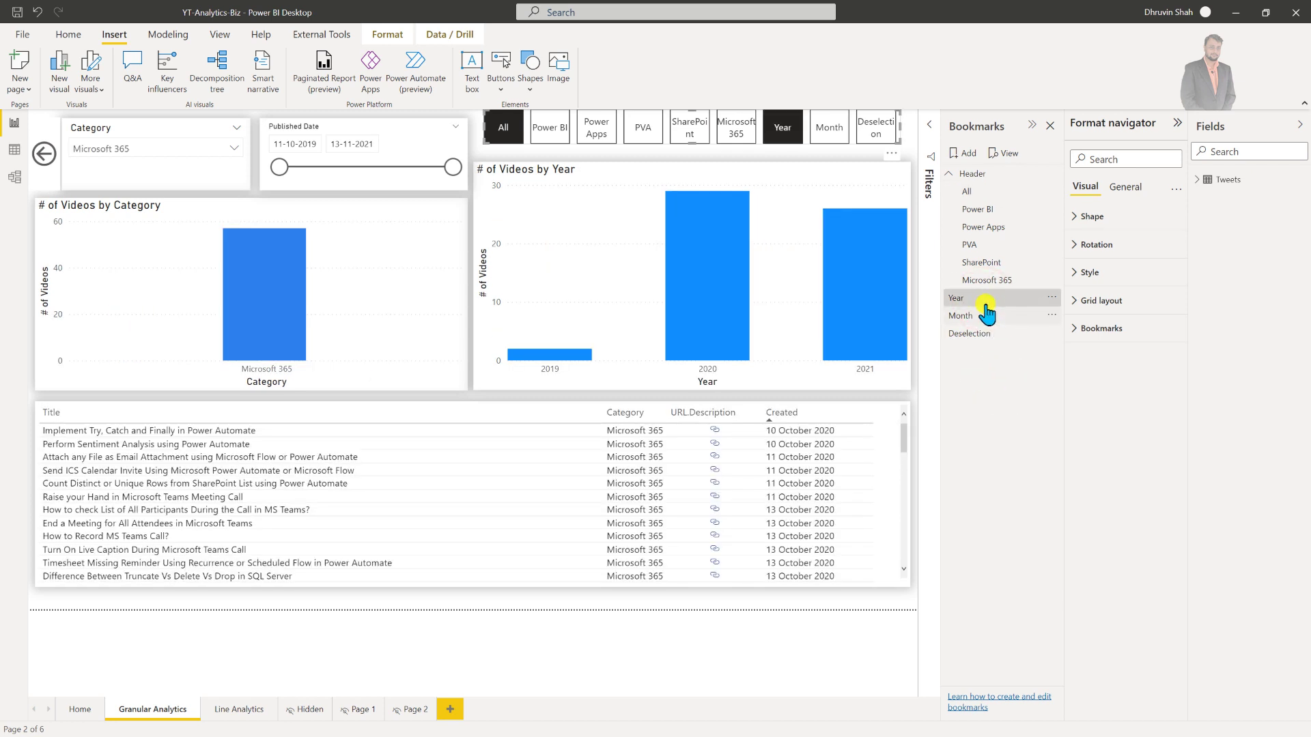
left_click(988, 316)
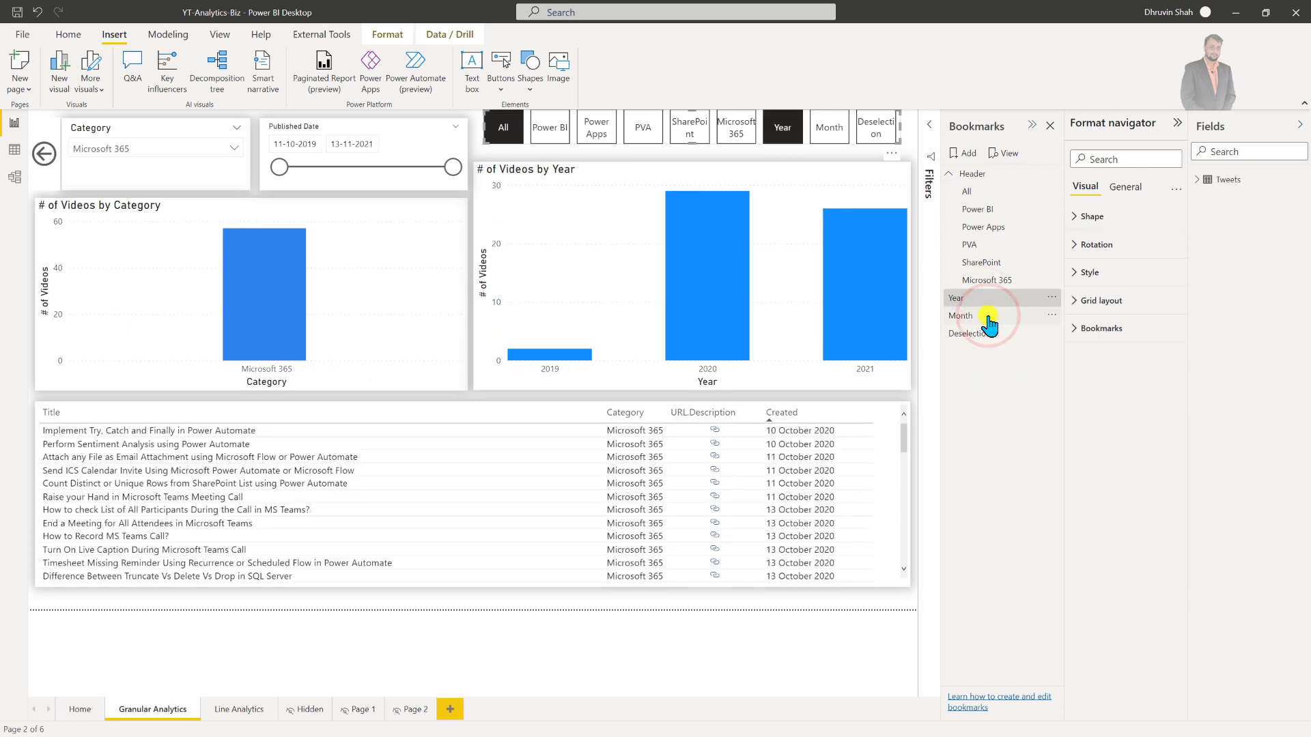
right_click(988, 317)
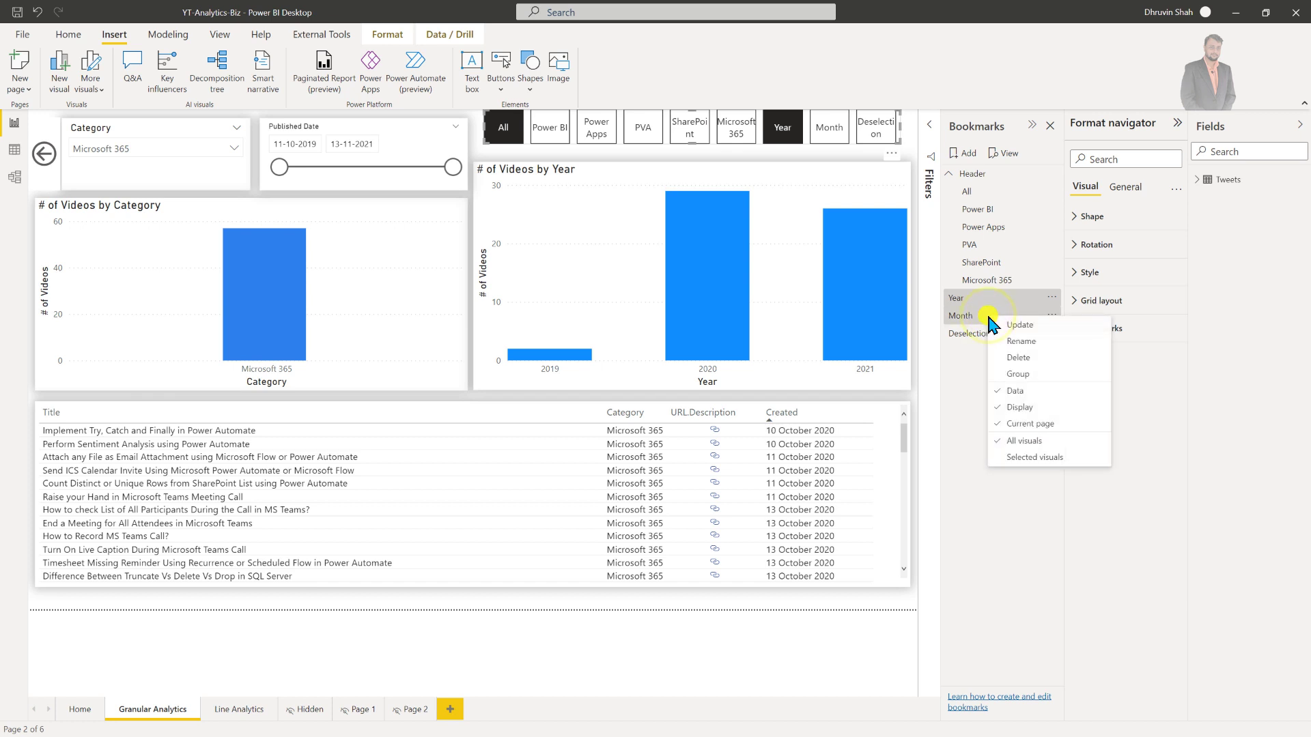
left_click(1034, 373)
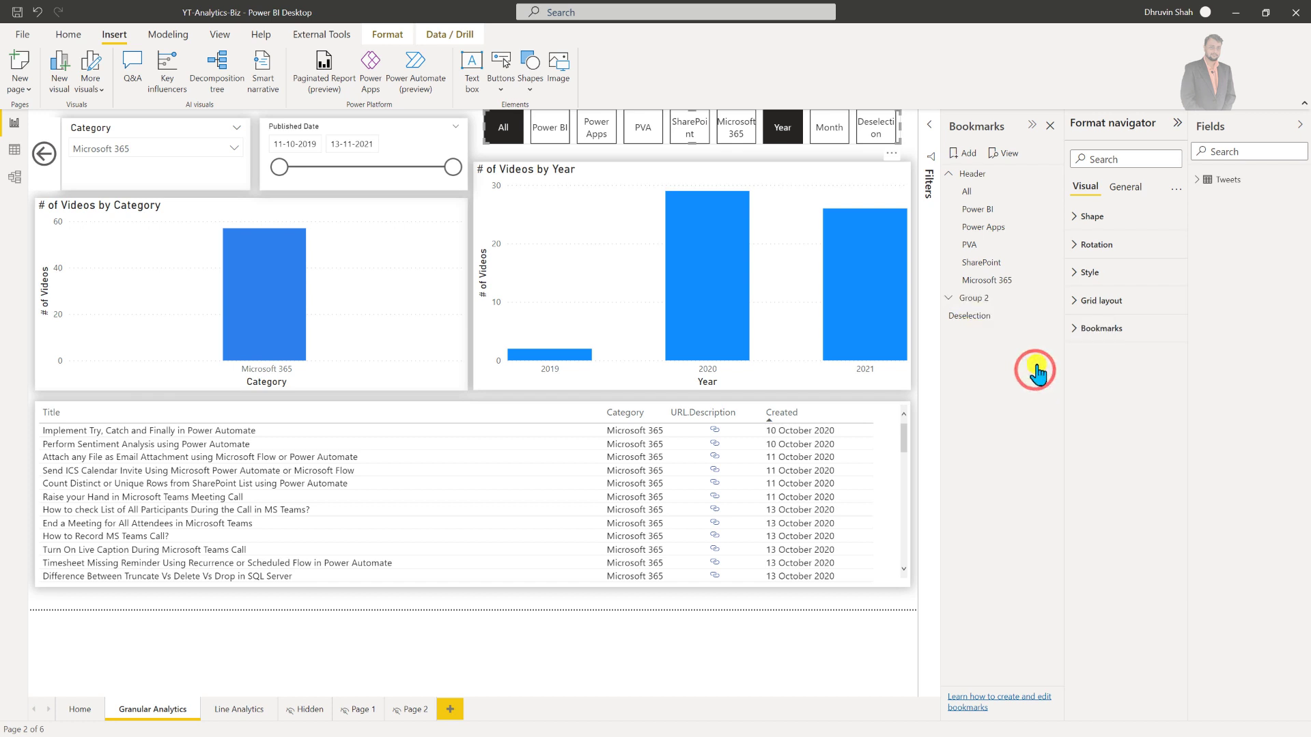
left_click(1053, 303)
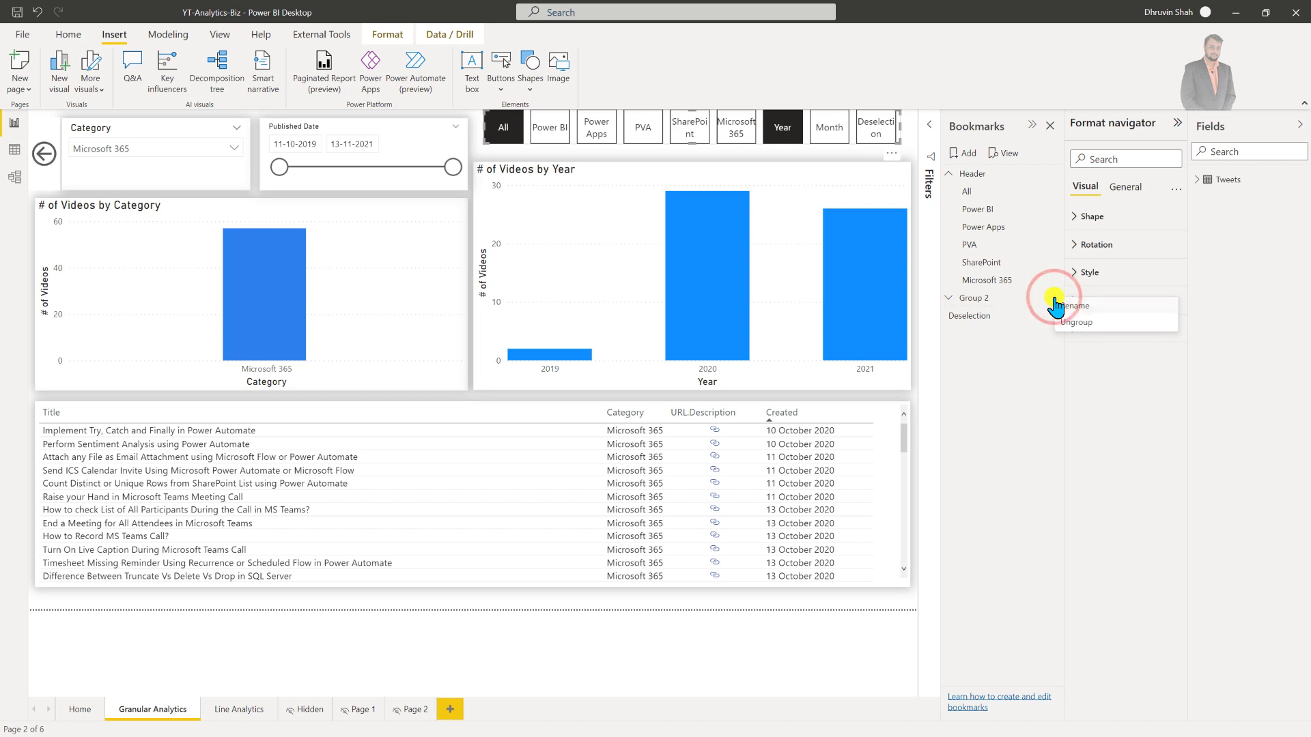
left_click(1081, 309)
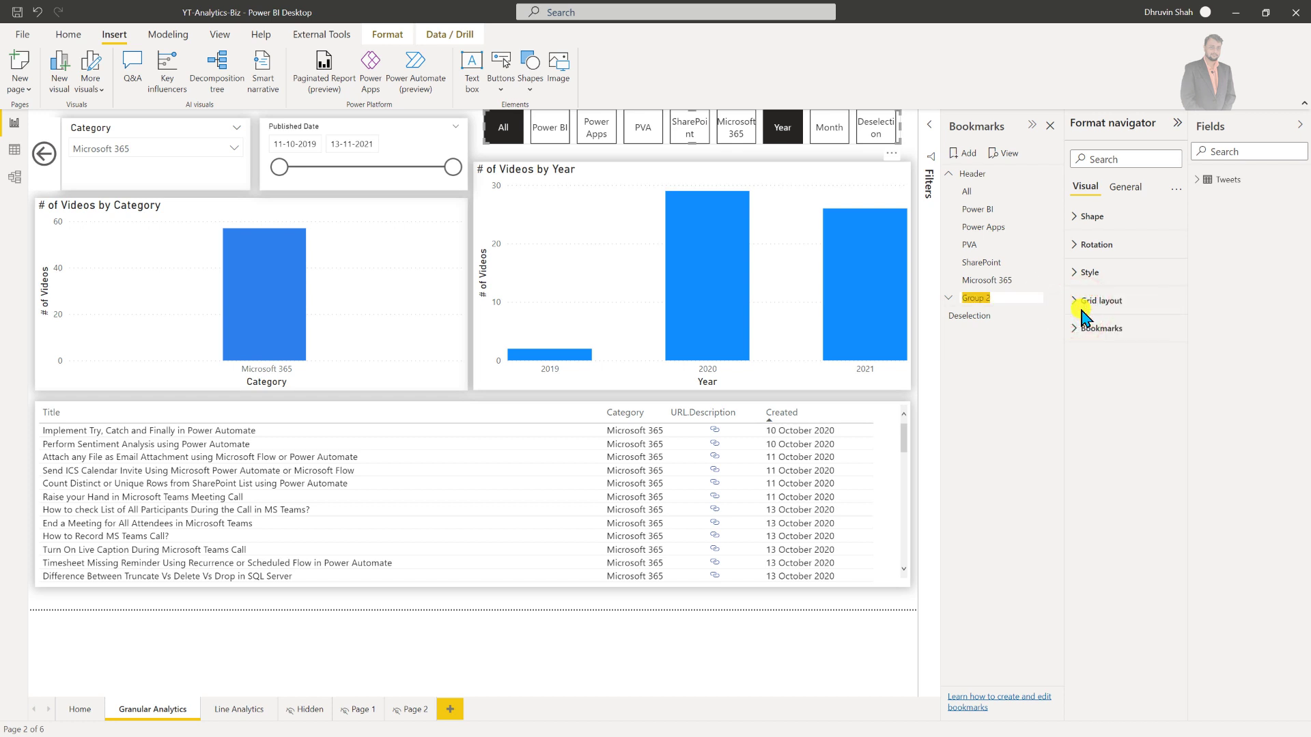
type("Year-Month")
key("Return")
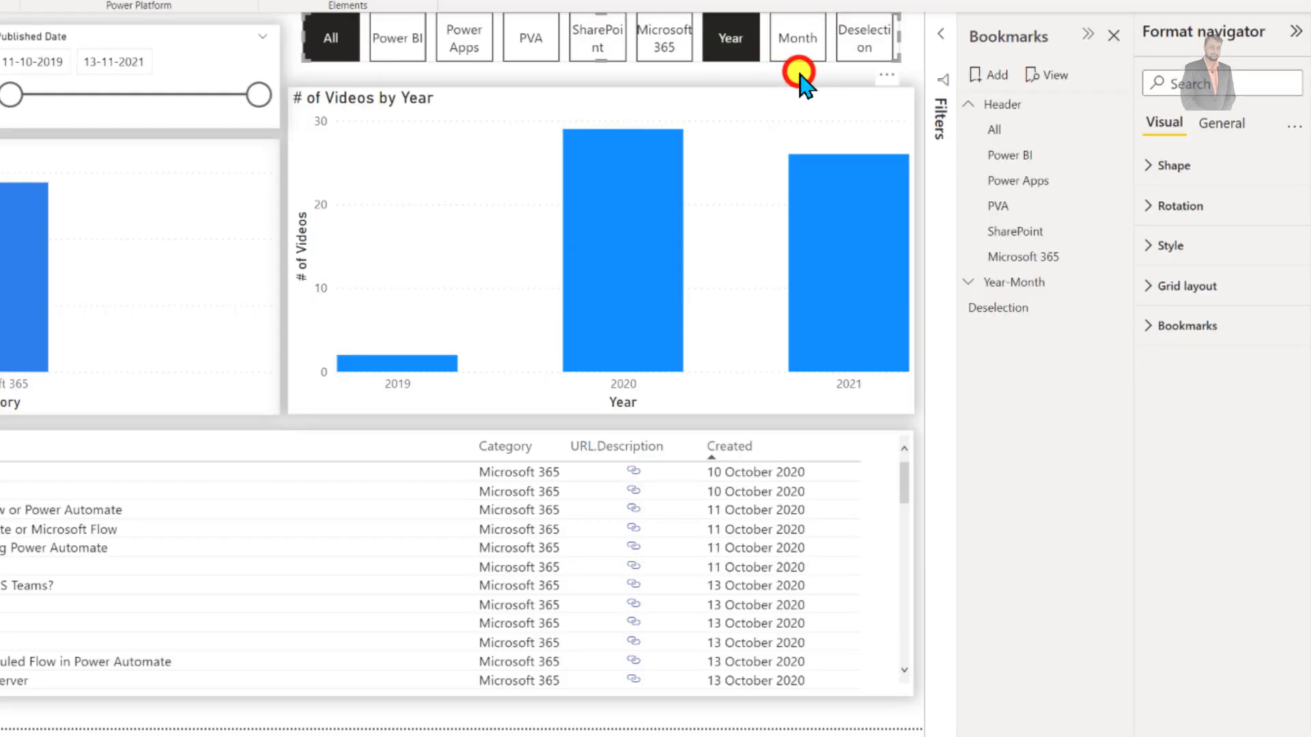
Limit the existing bookmark navigator above the chart to the Header bookmark group
left_click(828, 154)
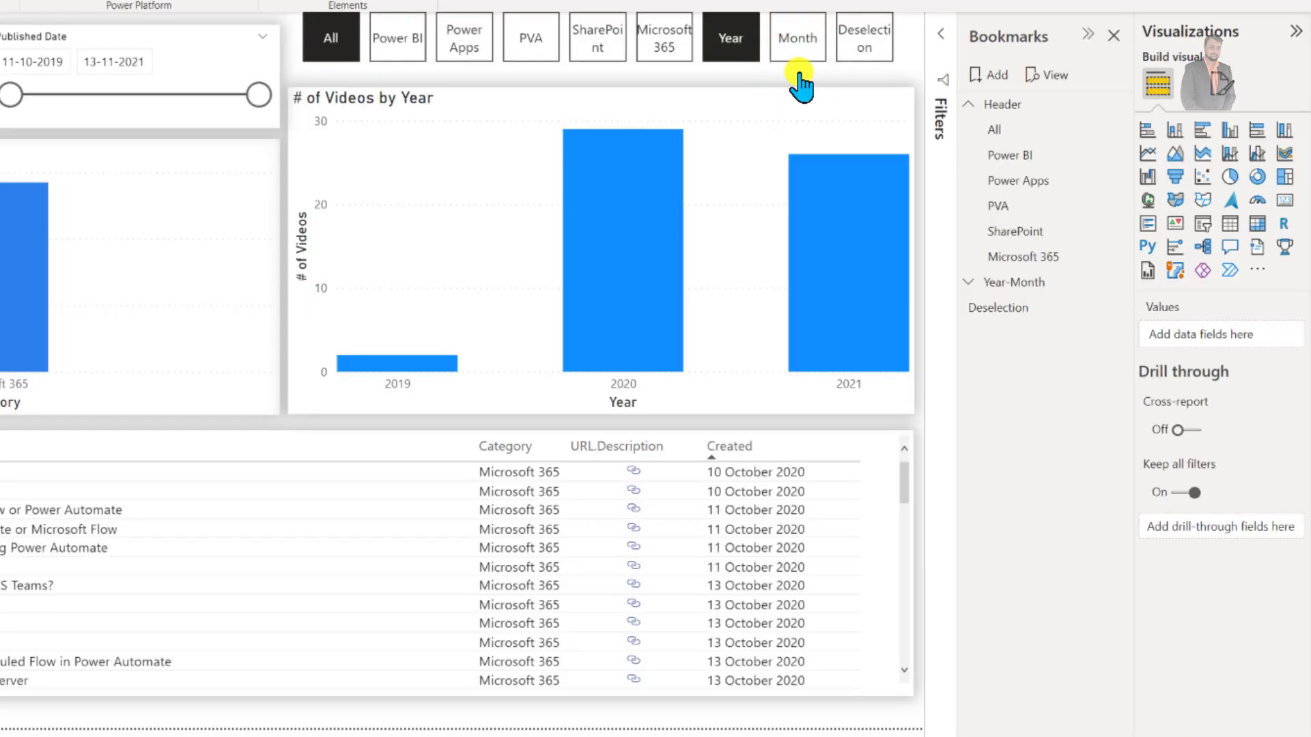
left_click(499, 59)
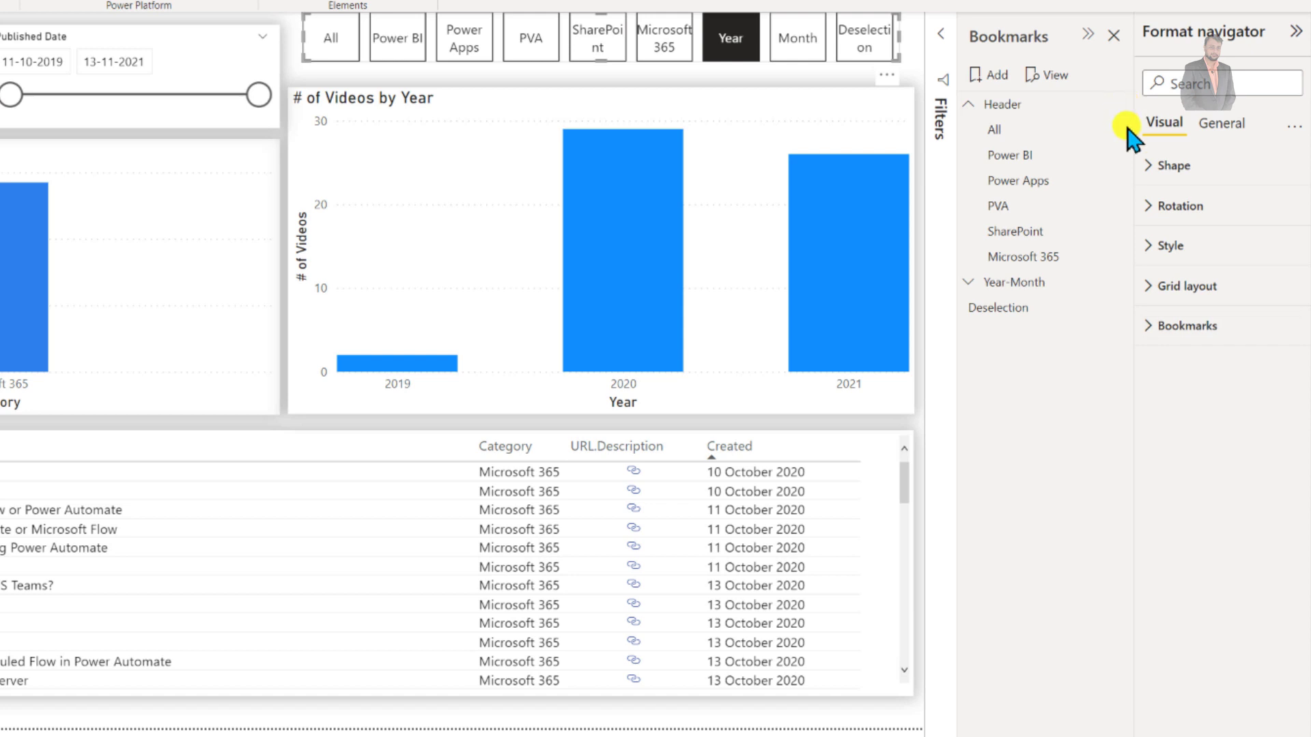
left_click(1151, 333)
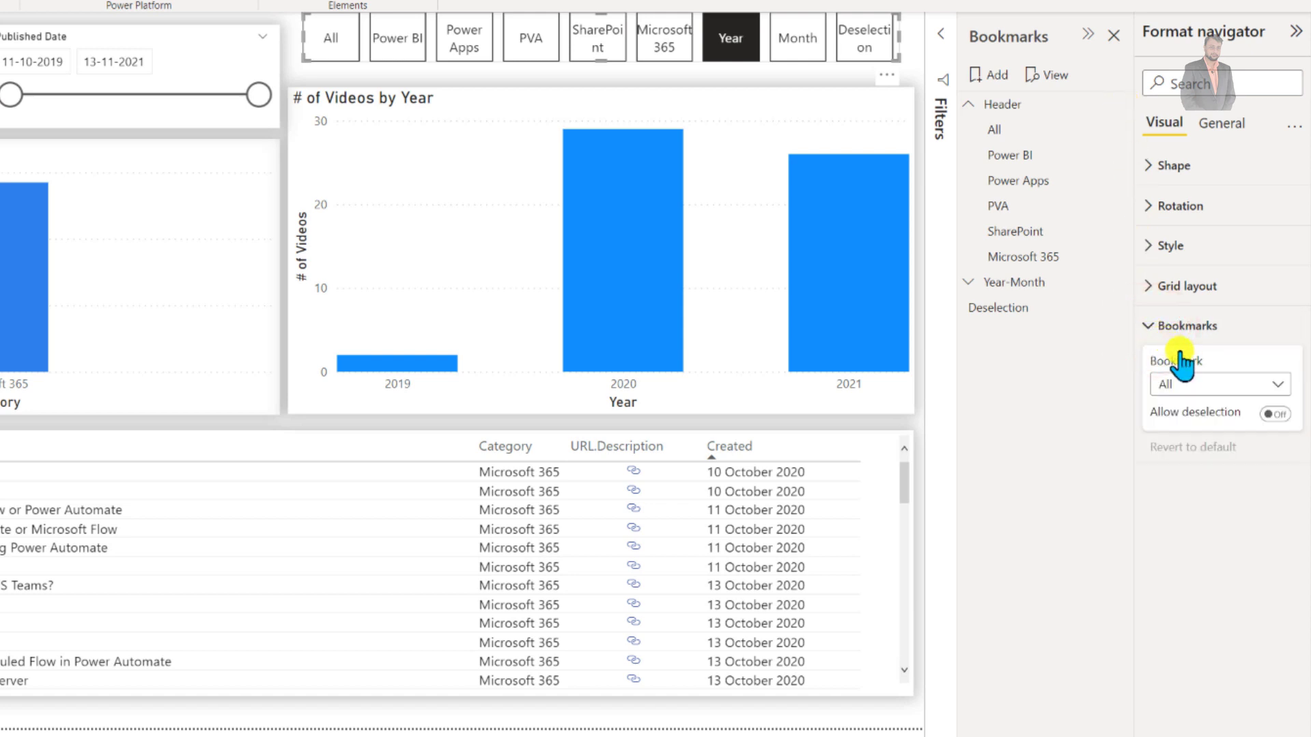
left_click(1226, 386)
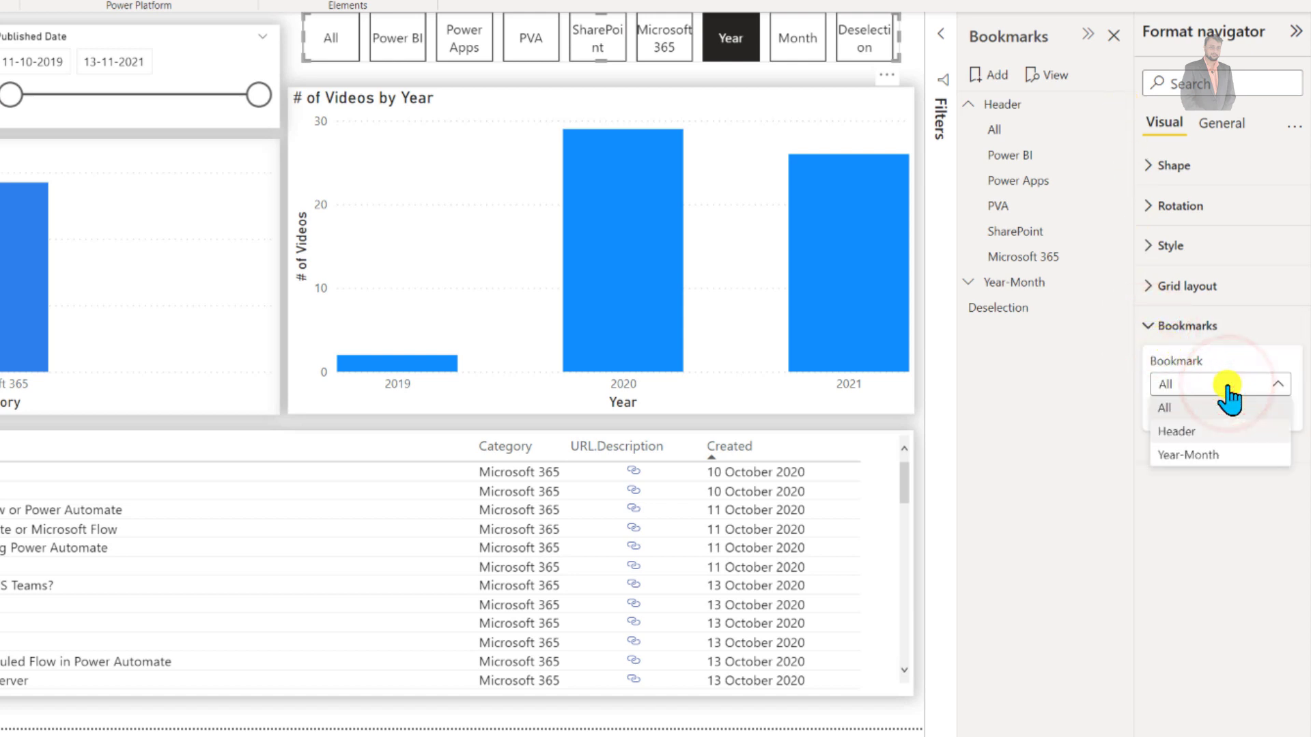
left_click(1208, 437)
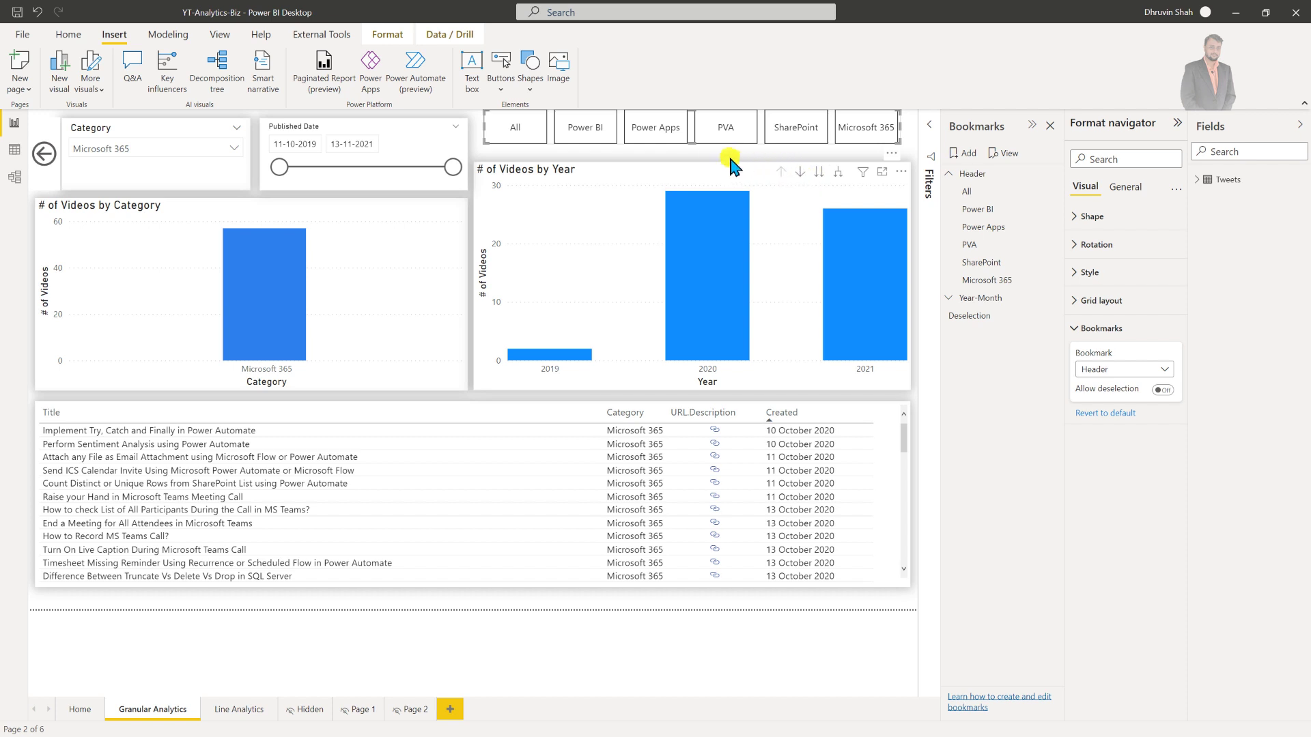
left_click(699, 155)
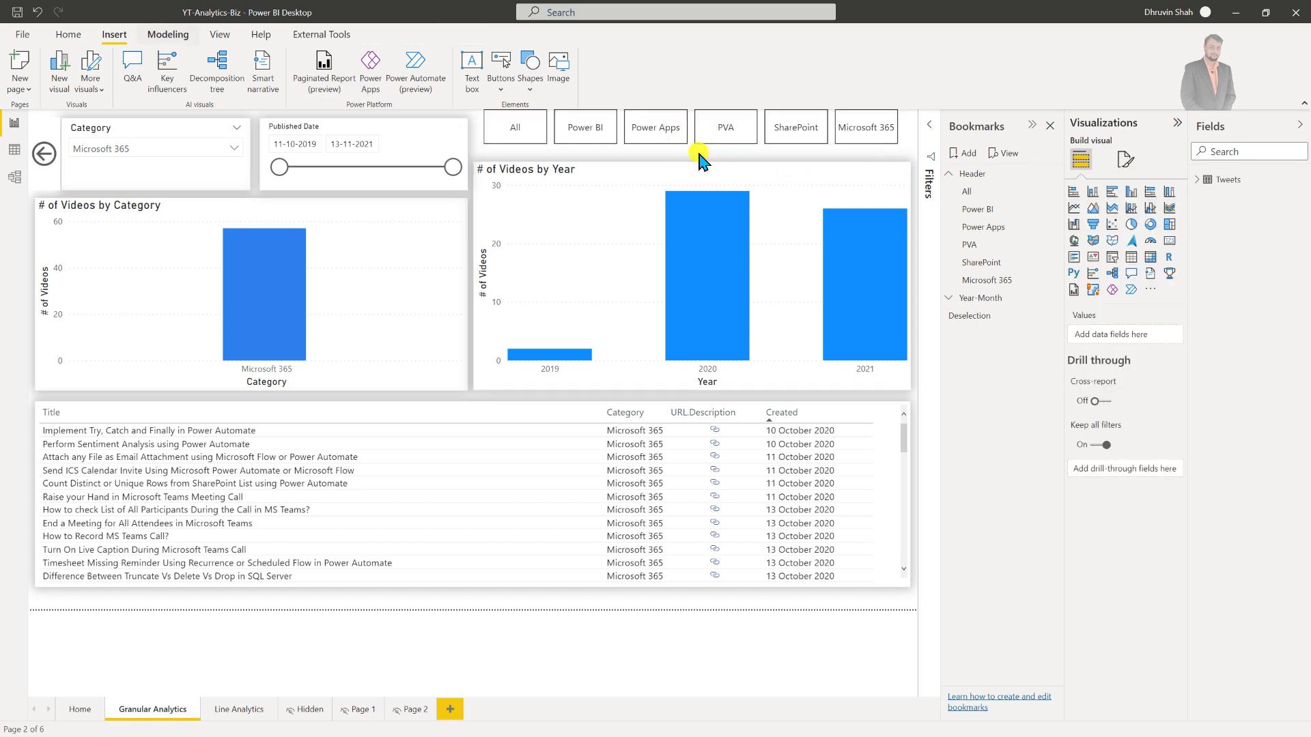
Insert a second bookmark navigator and move it over the upper part of the videos by year chart
left_click(502, 78)
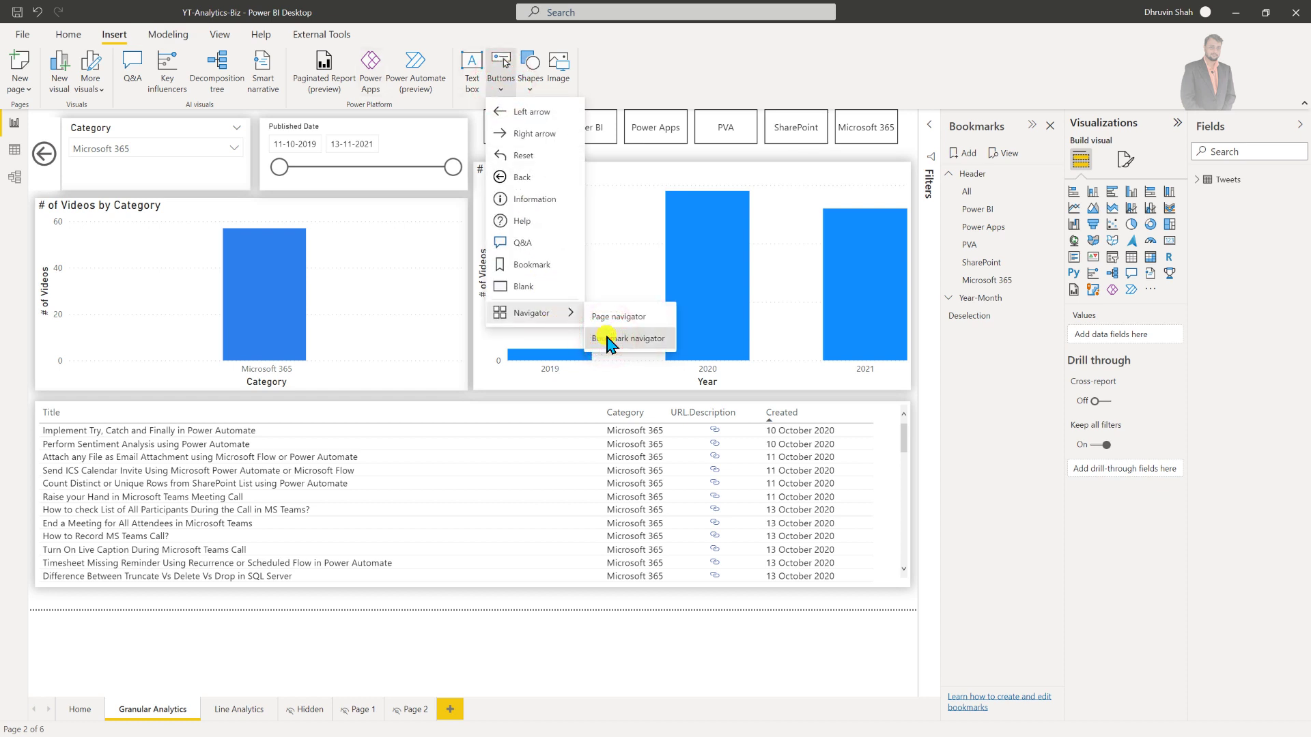
left_click(608, 339)
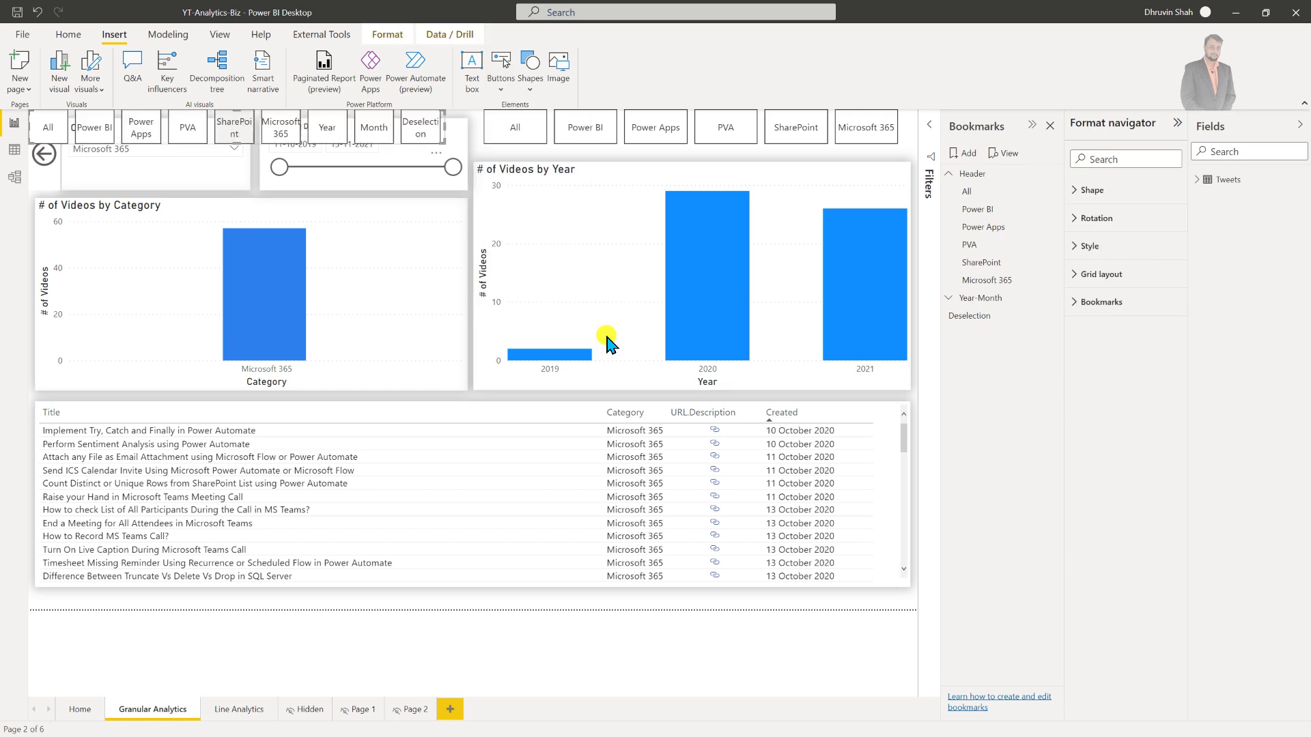
left_click(437, 151)
left_click_drag(490, 174, 866, 202)
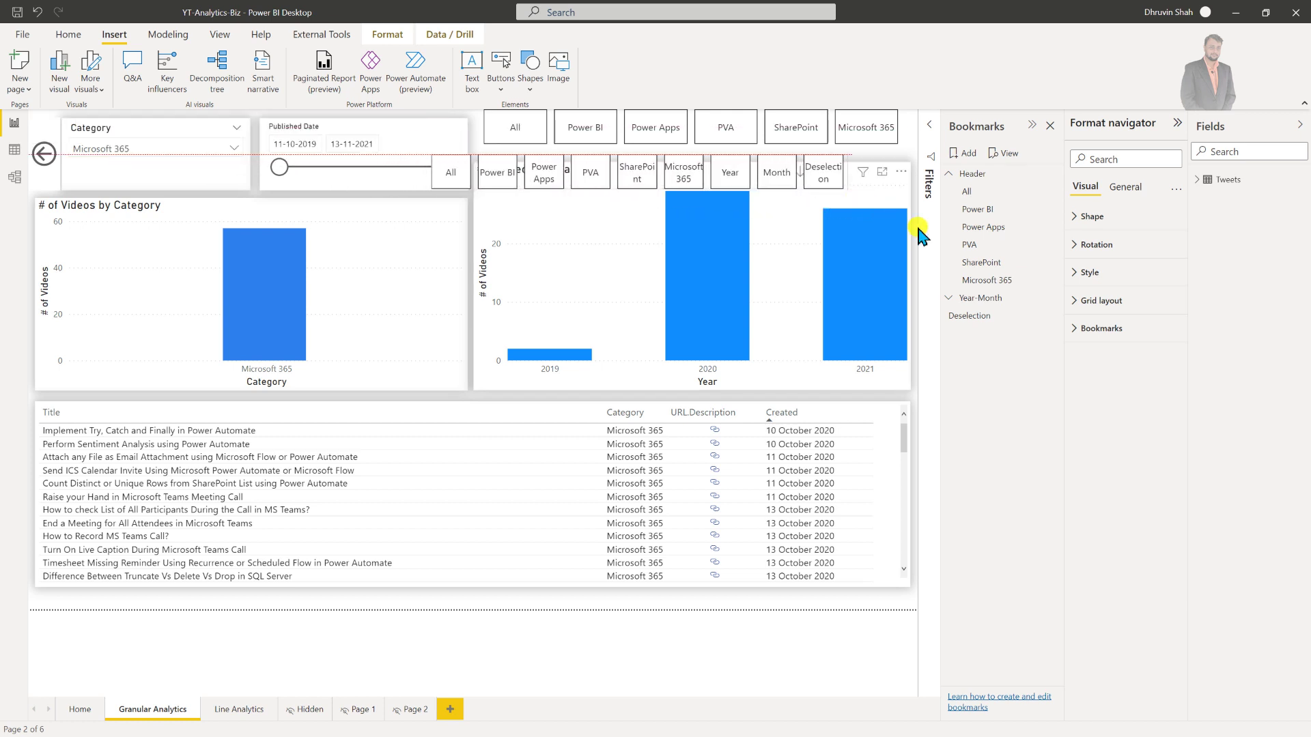
Set the second navigator to show only the Year-Month bookmark group
left_click(1133, 329)
left_click(1132, 372)
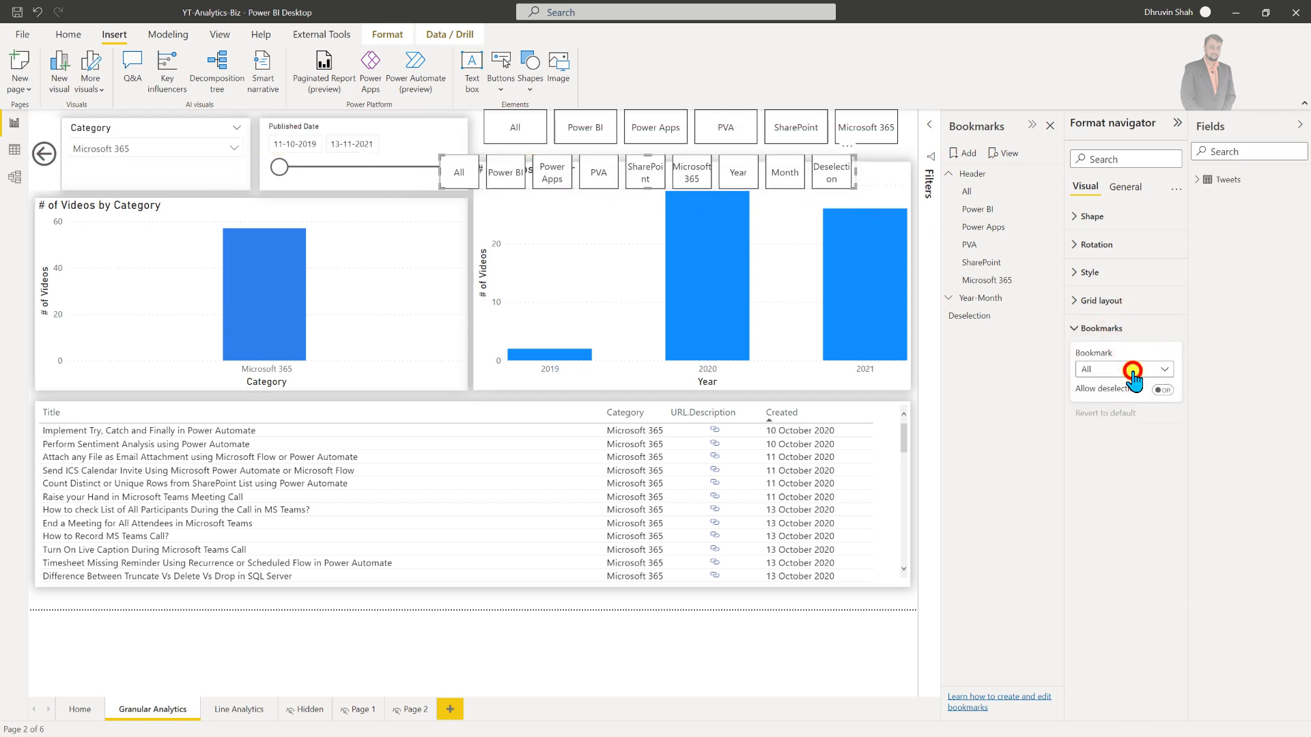
left_click(1123, 418)
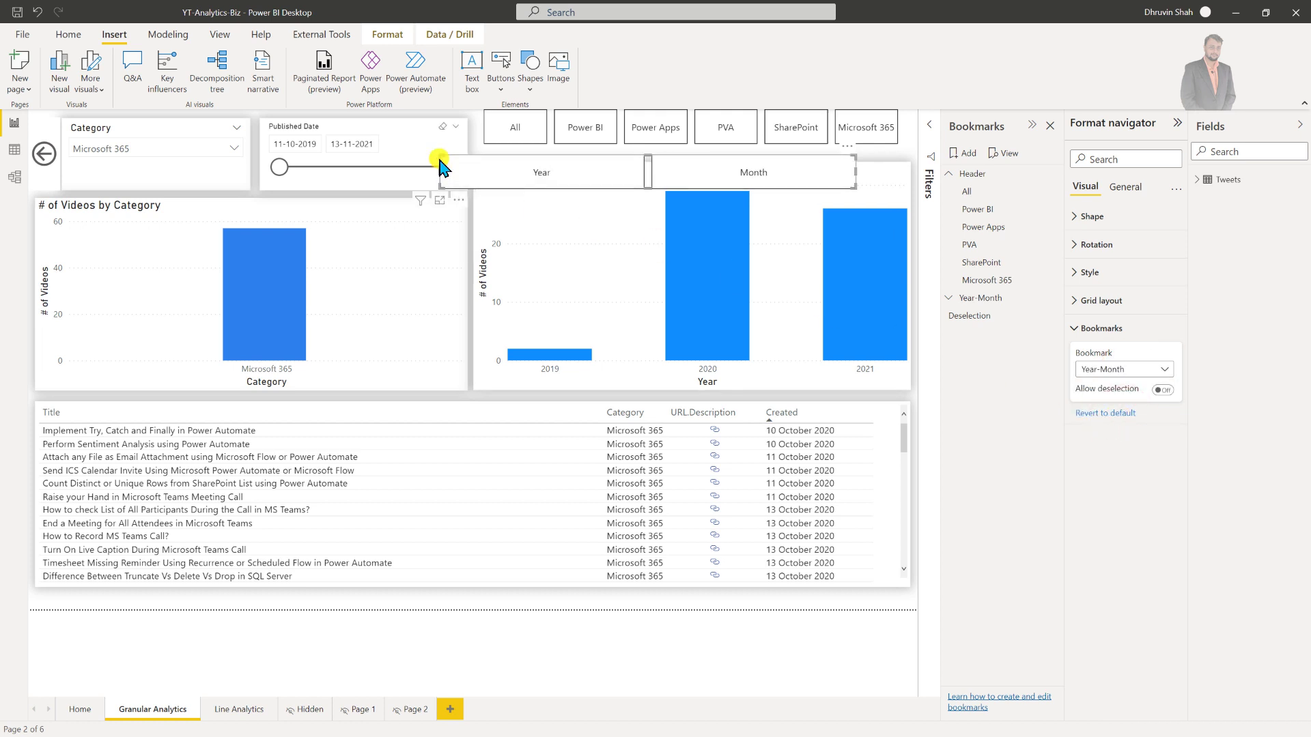
Shrink the Year-Month navigator and place it in the upper-right corner of the videos by year chart
left_click_drag(434, 156, 655, 171)
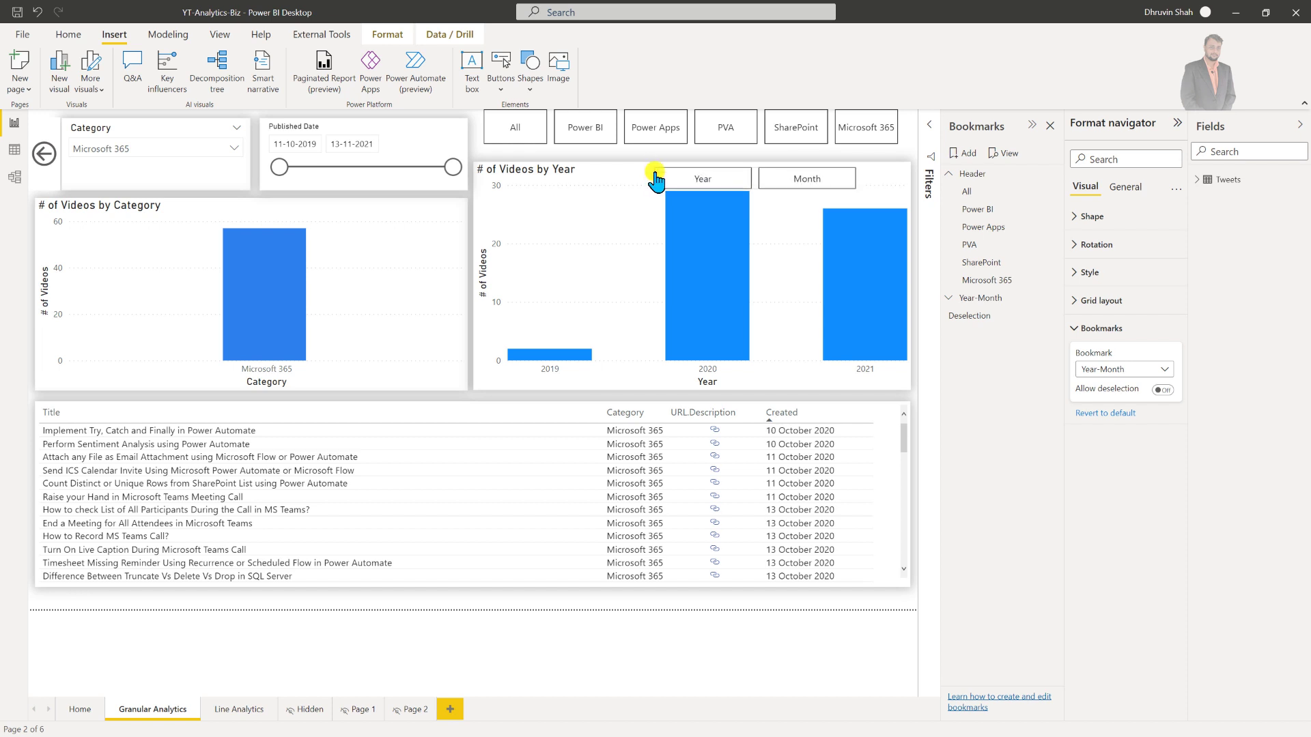
left_click_drag(746, 183, 826, 175)
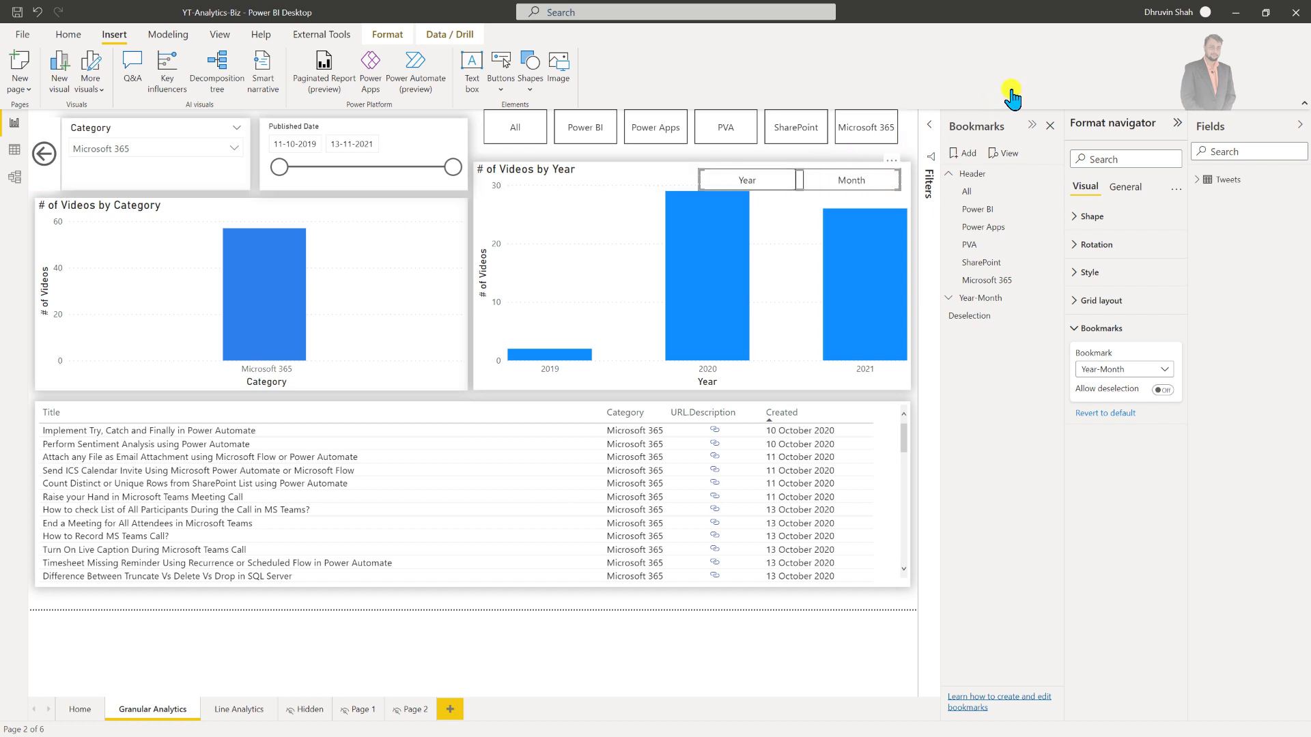
left_click(1017, 425)
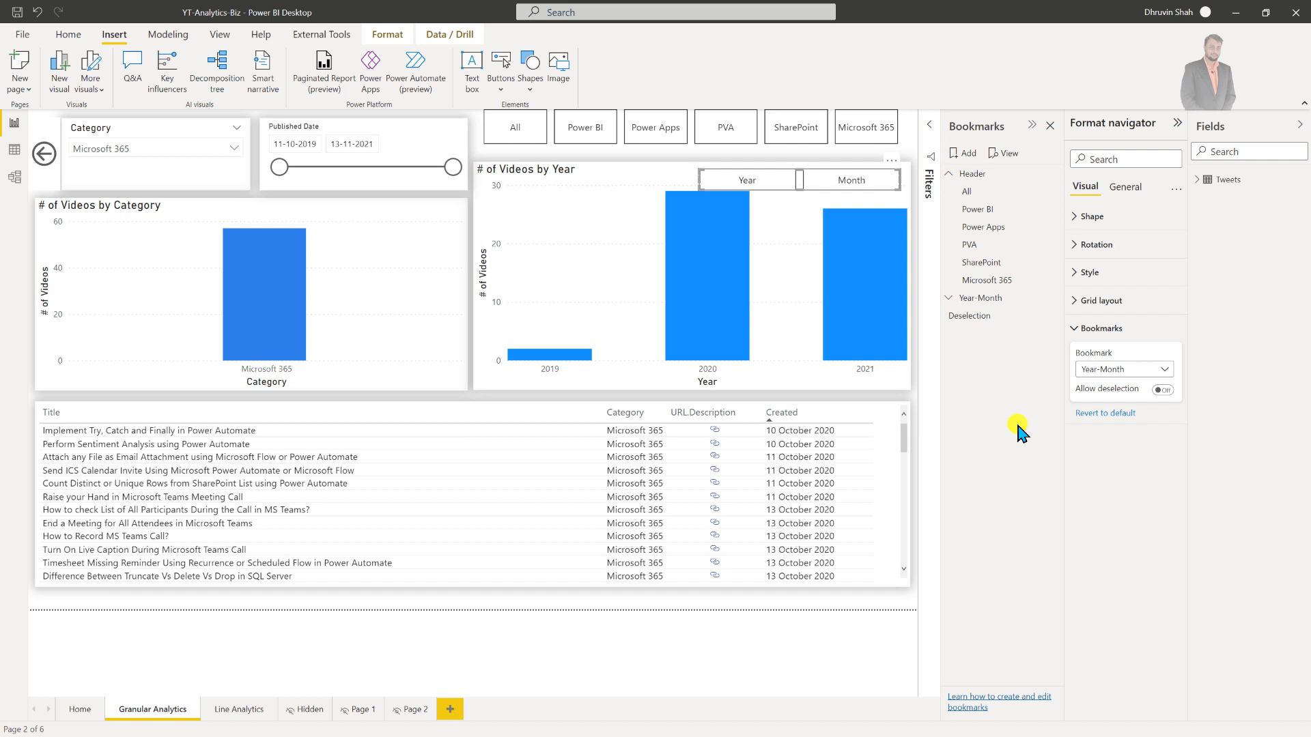
Test the Header navigator by applying its Power BI bookmark to the page
left_click(634, 157)
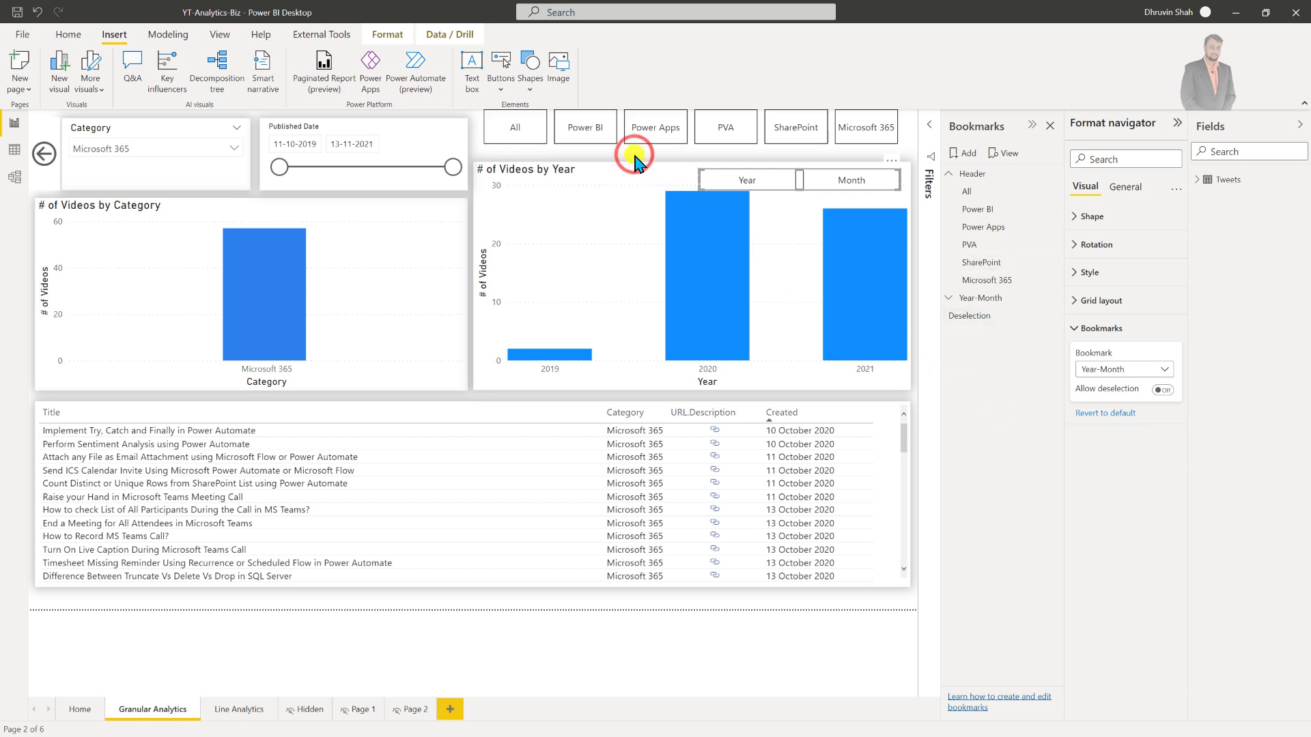
left_click(591, 136, "ctrl")
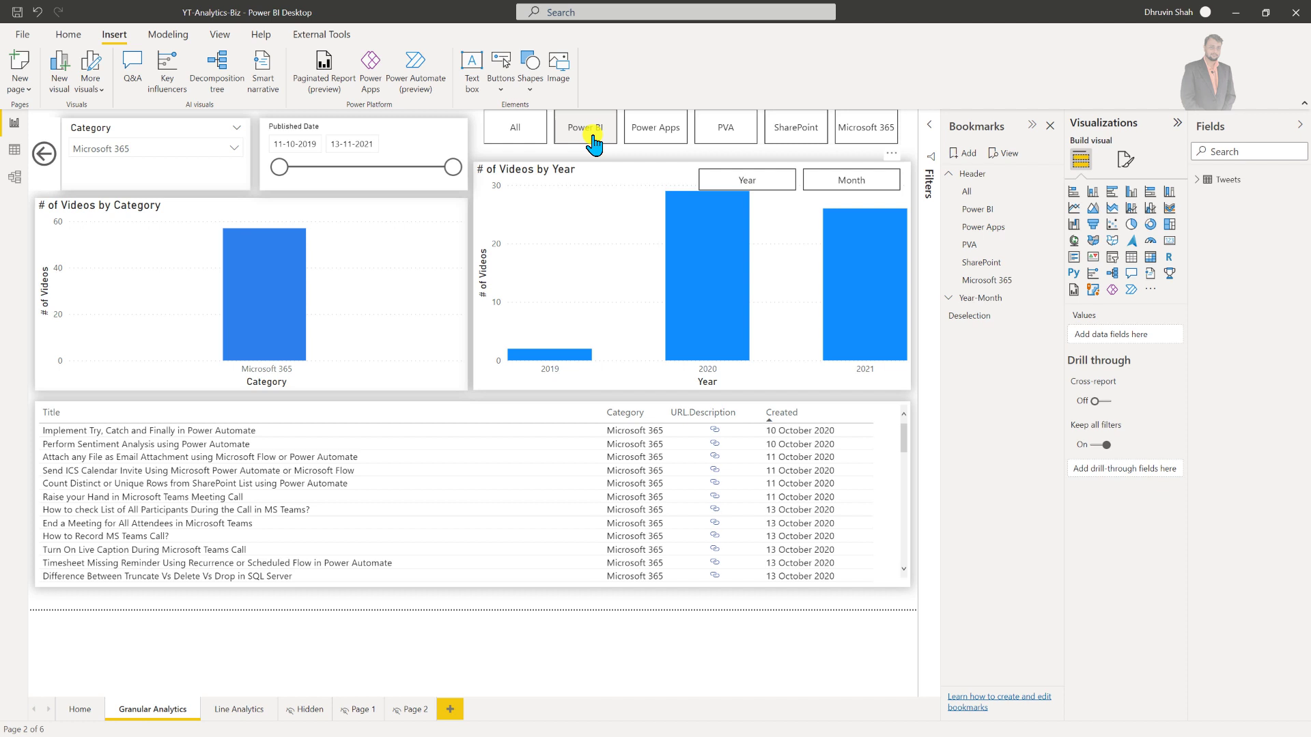
left_click(592, 140, "ctrl")
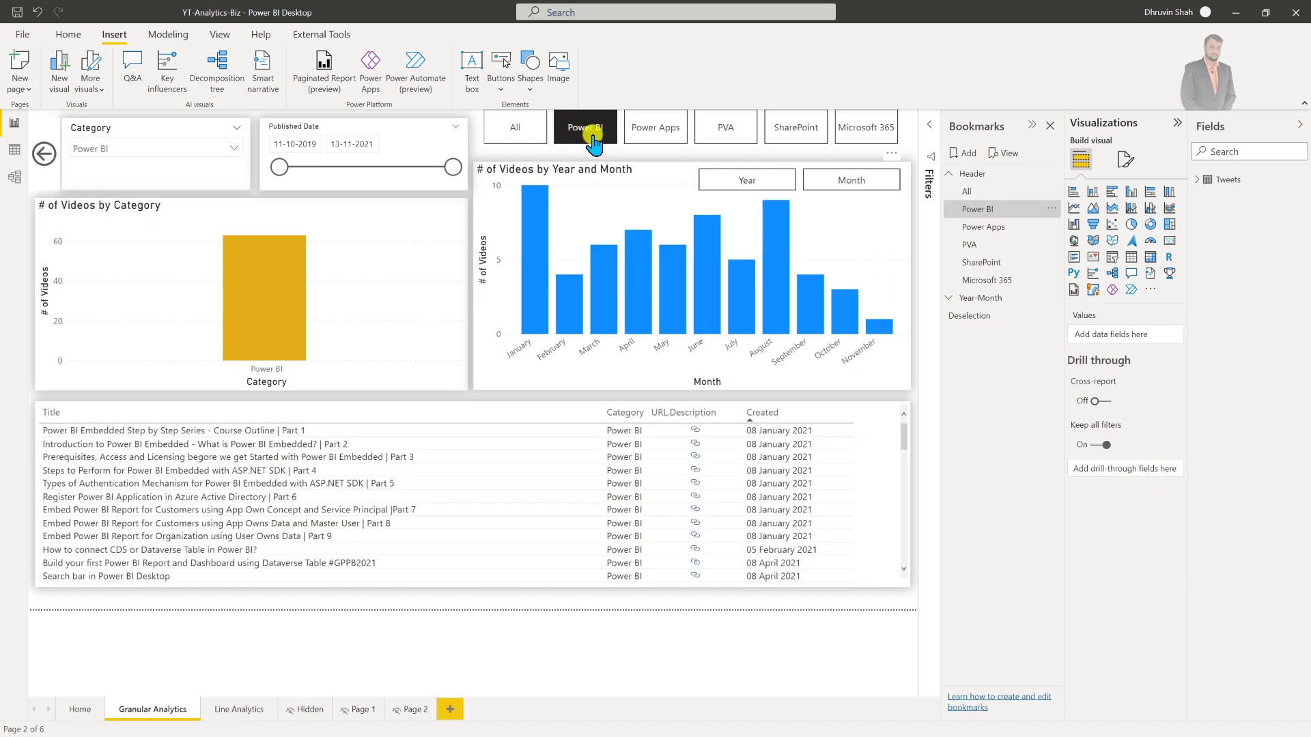
left_click(594, 140, "ctrl")
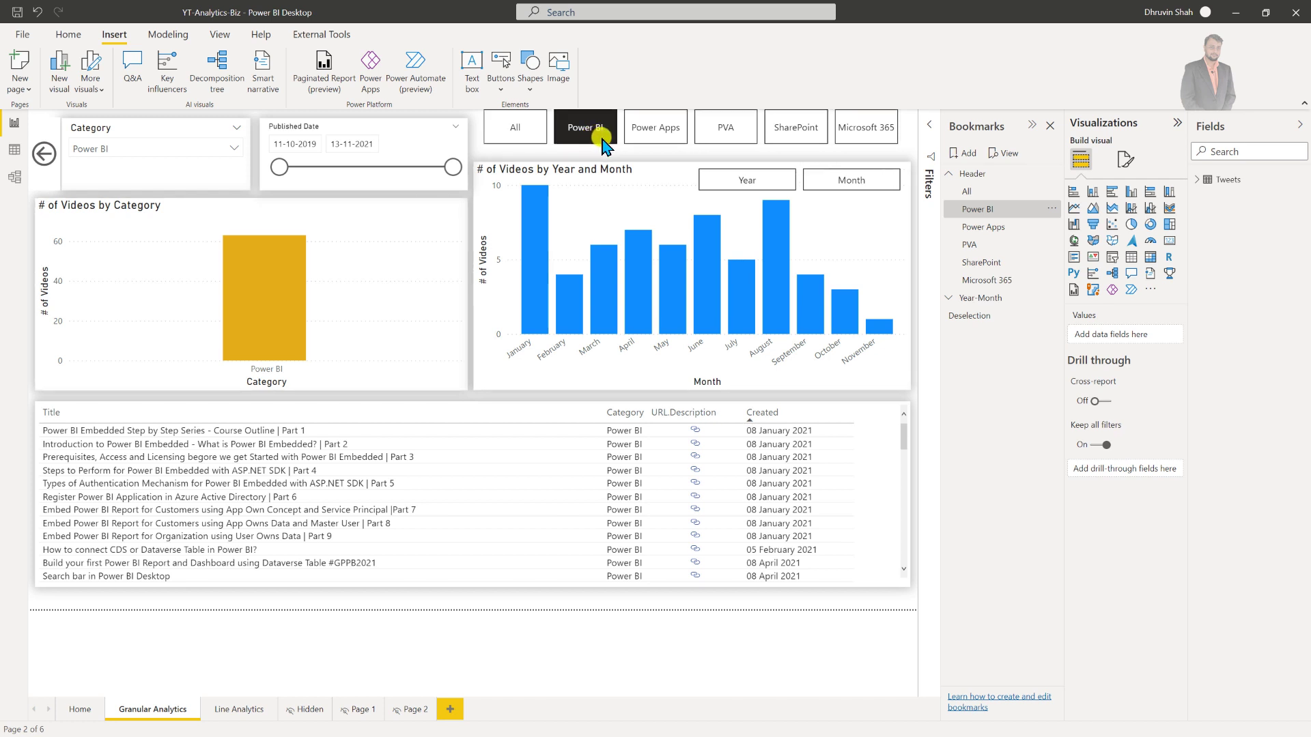
left_click(600, 141, "ctrl")
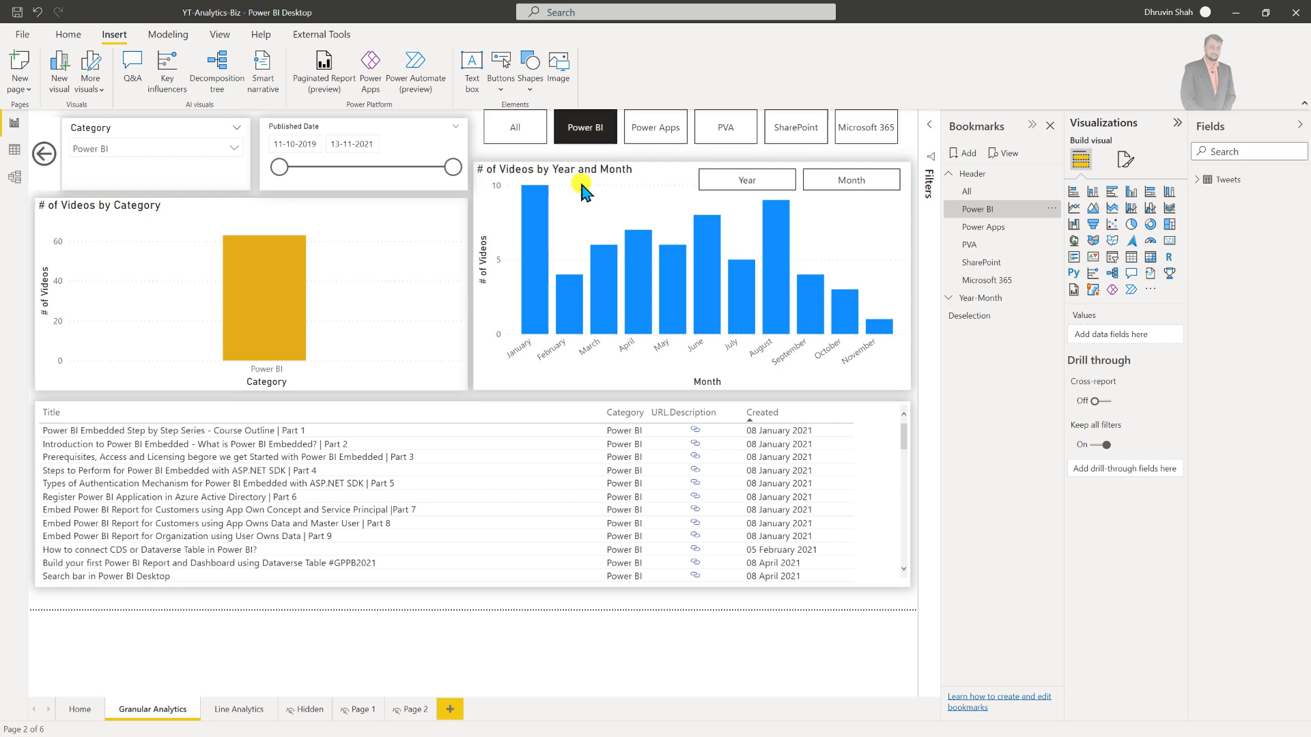
Review the hidden Page 2 and Page 1, test Page 1's back button, and return to Granular Analytics
left_click(410, 711)
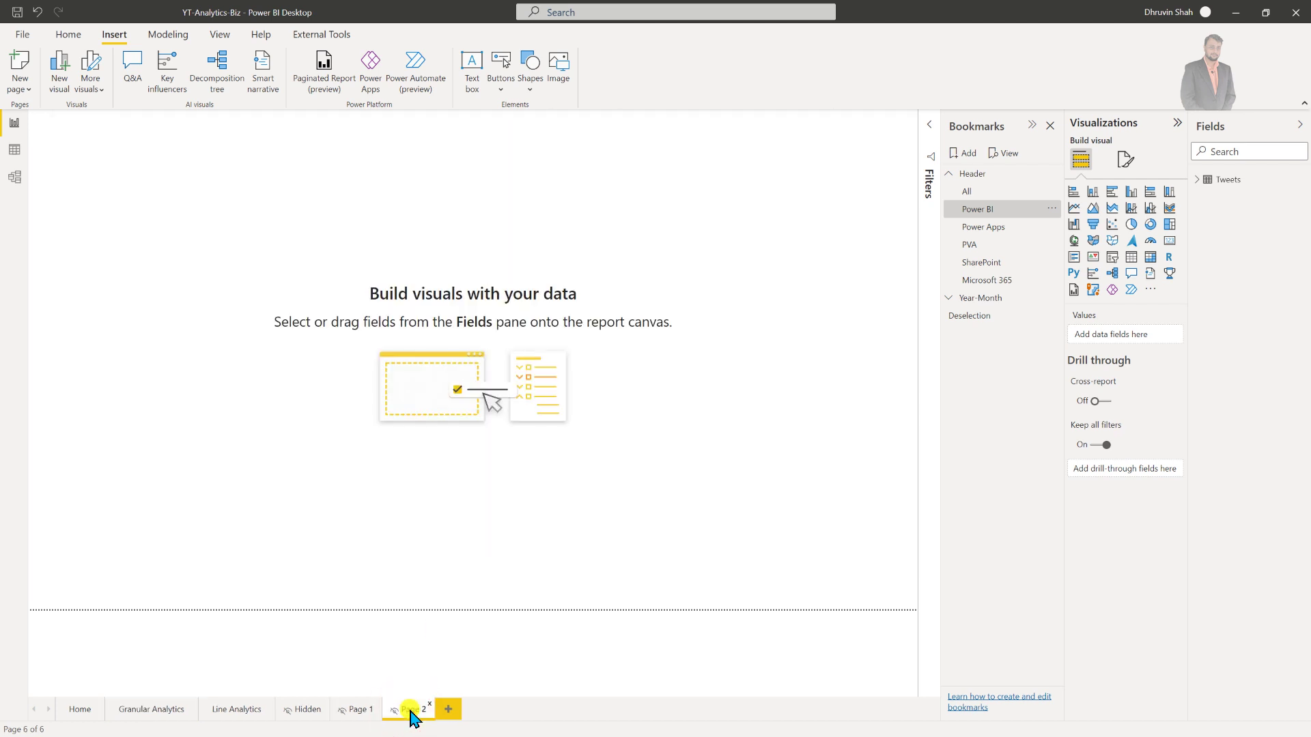
left_click(358, 711)
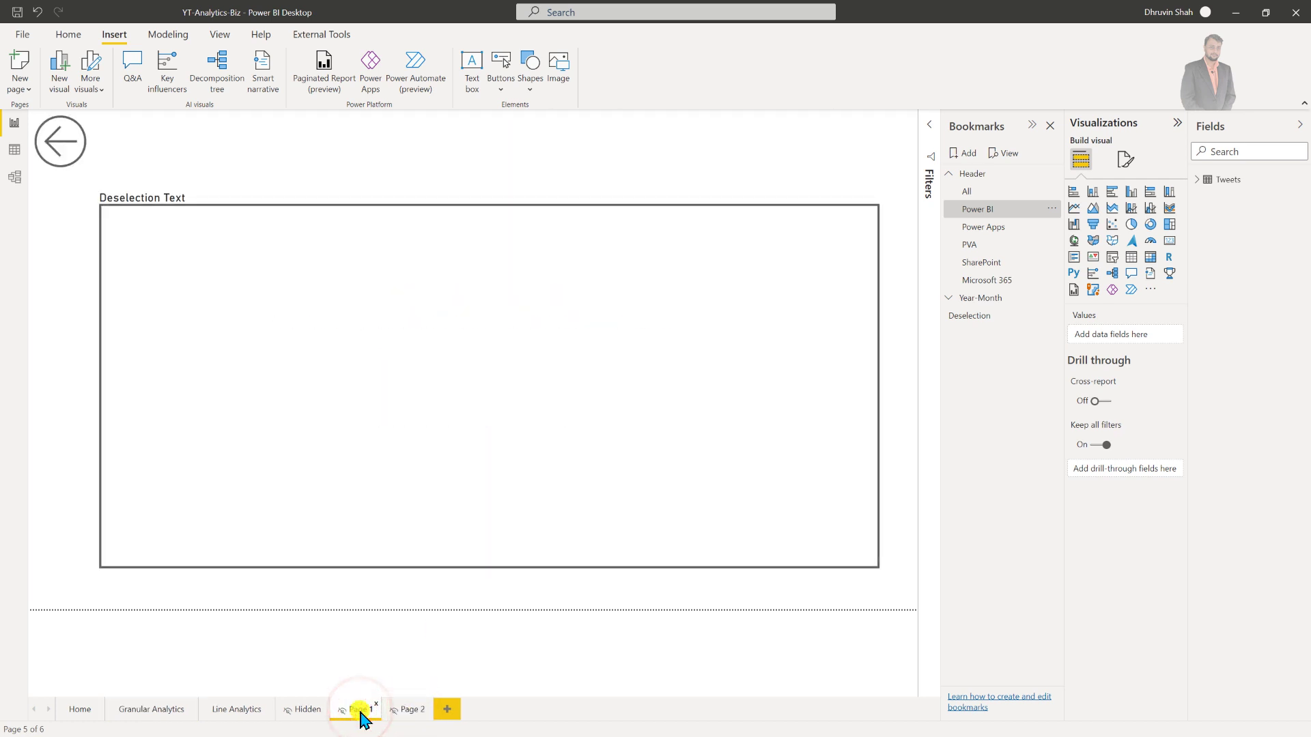
left_click(63, 145)
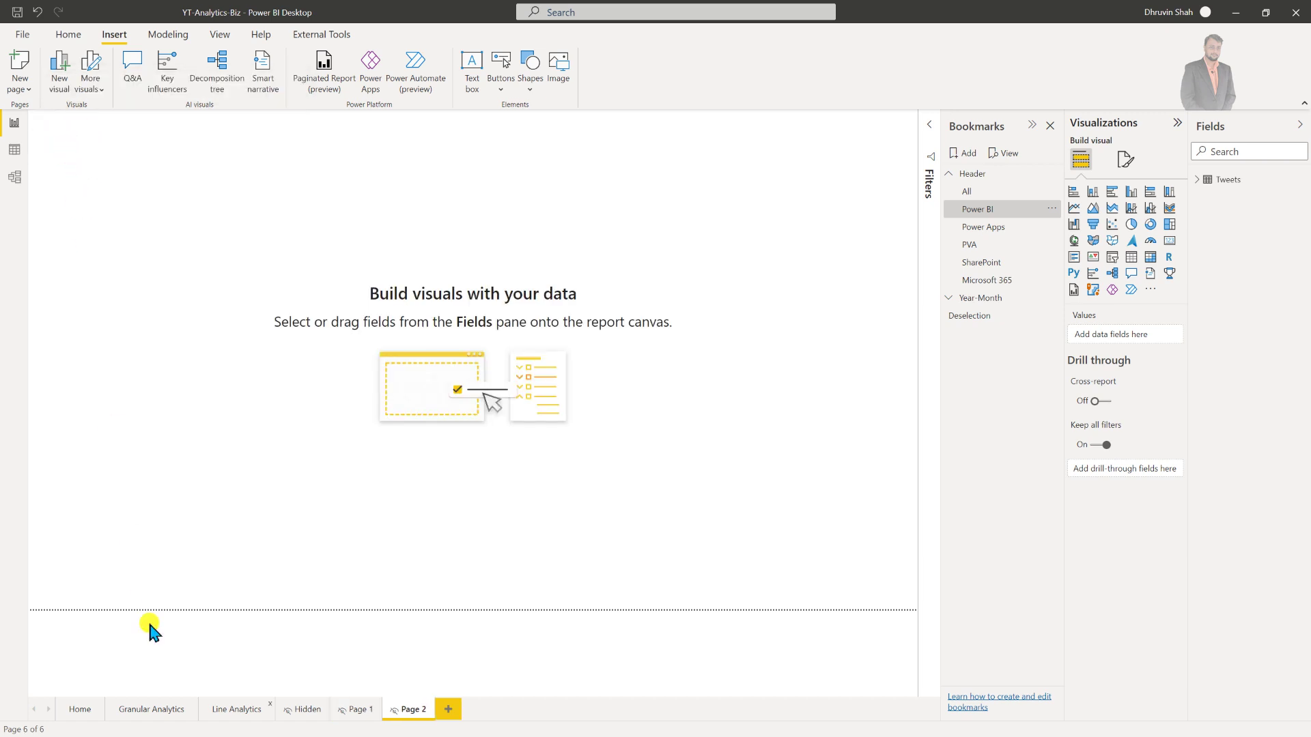
left_click(165, 711)
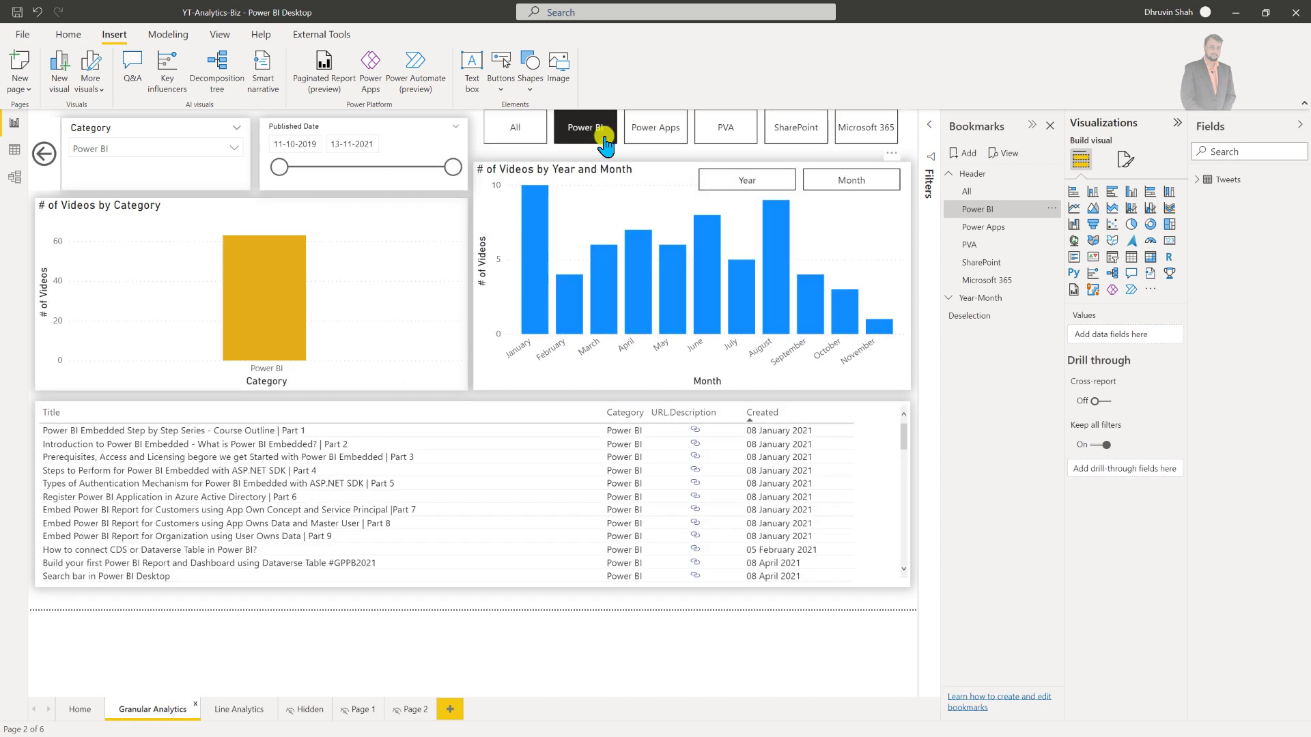
Allow deselection on the Header bookmark navigator and set its launch on deselection to the Deselection bookmark
left_click(697, 144)
left_click(688, 134)
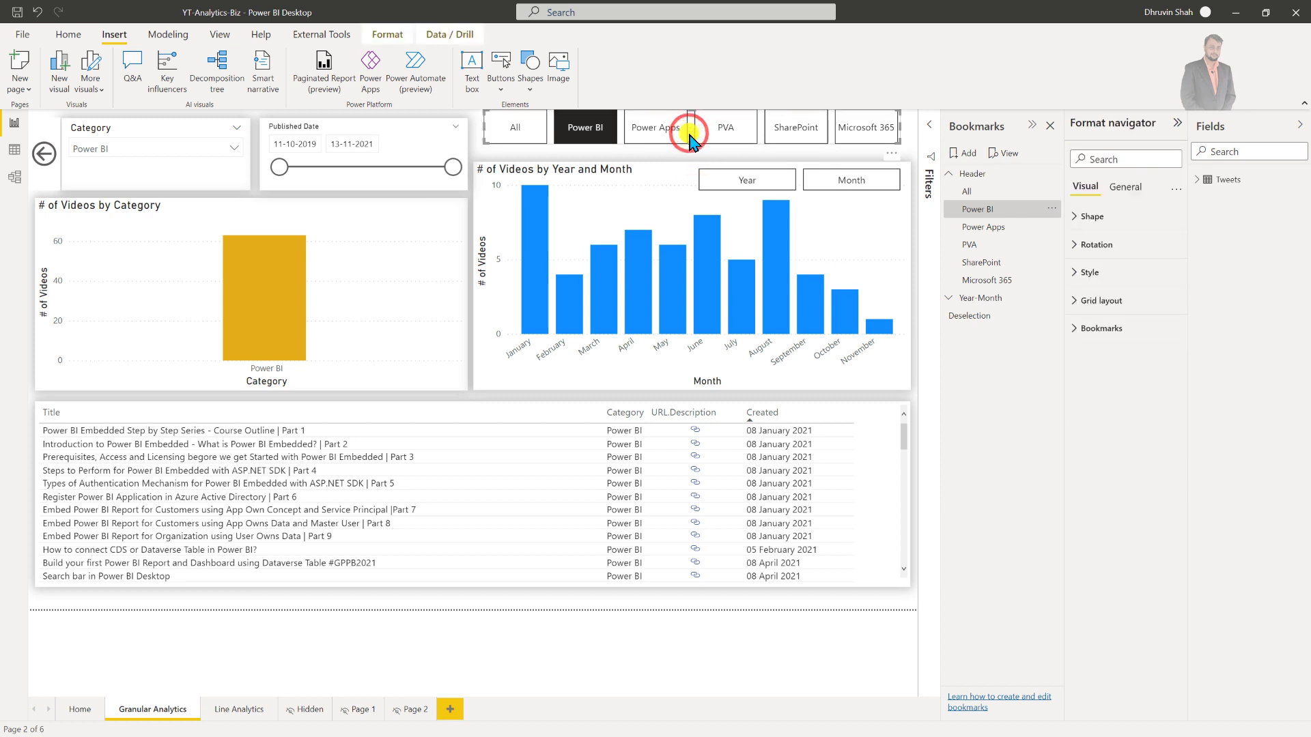
left_click(1073, 334)
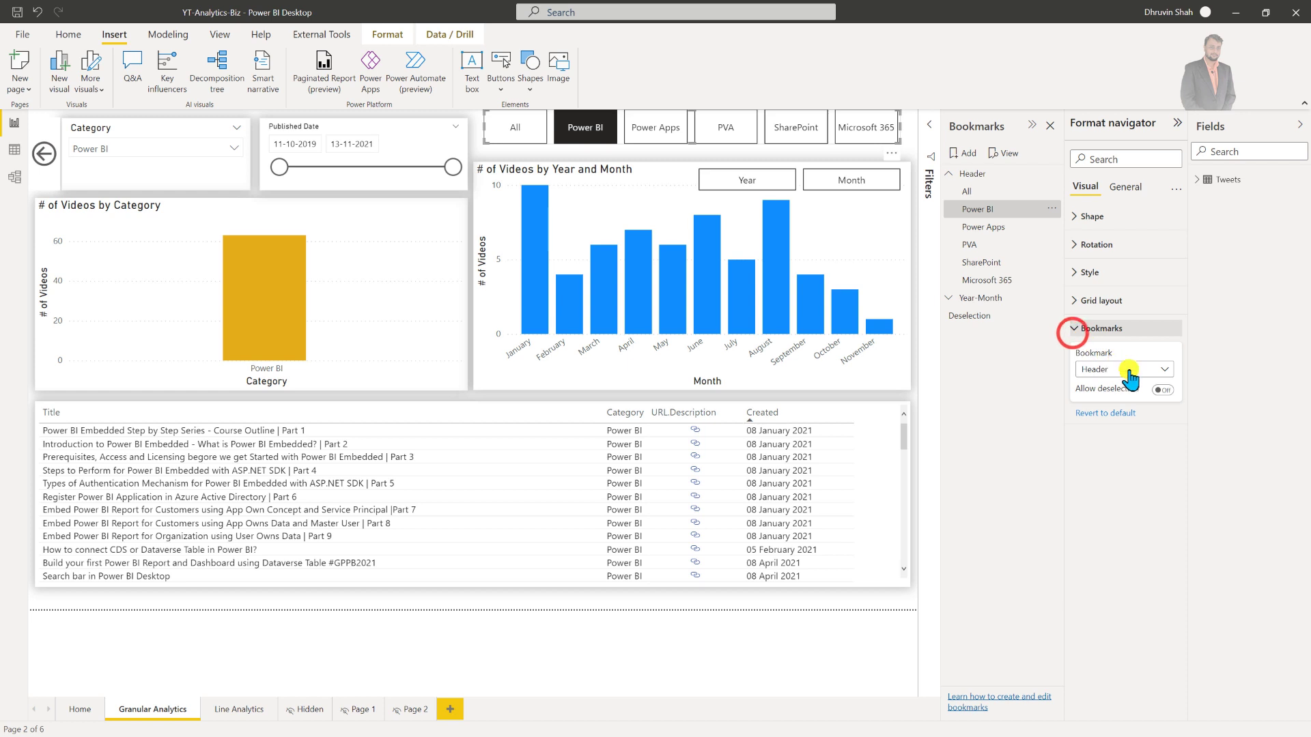
left_click(1162, 391)
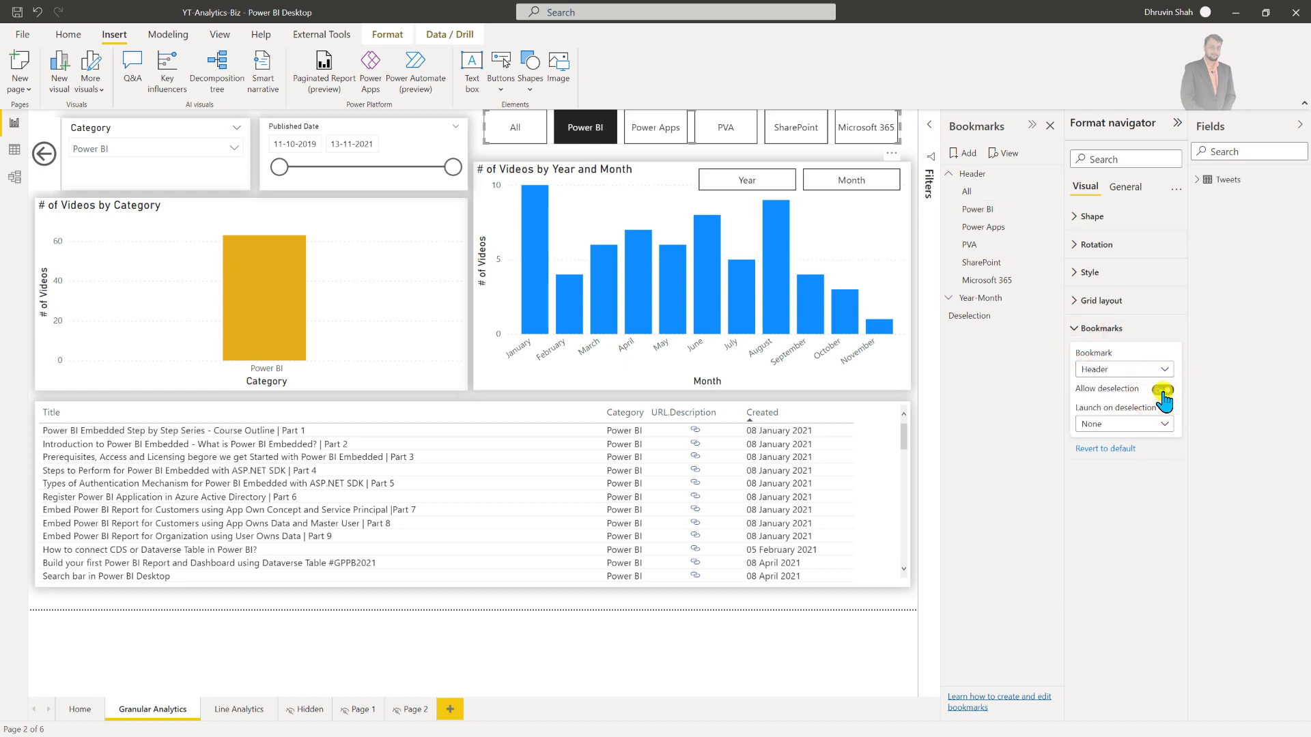
left_click(1151, 424)
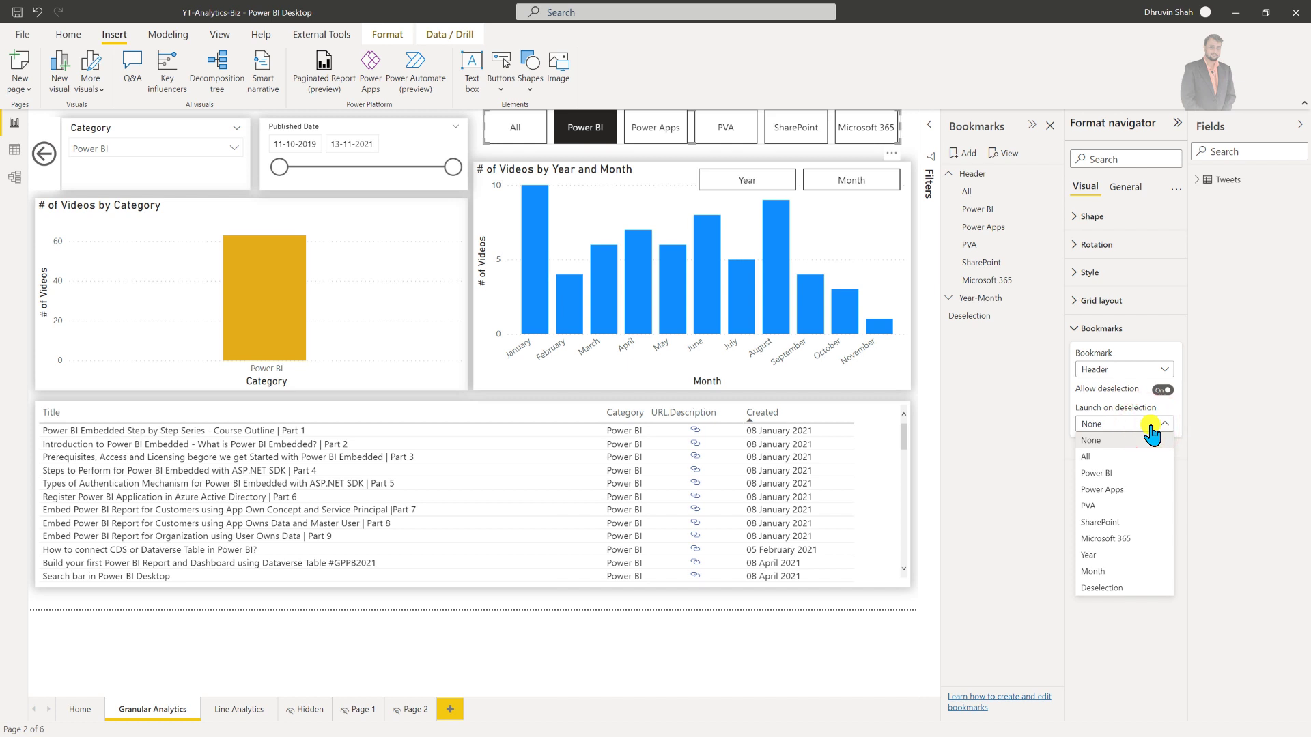
left_click(1150, 586)
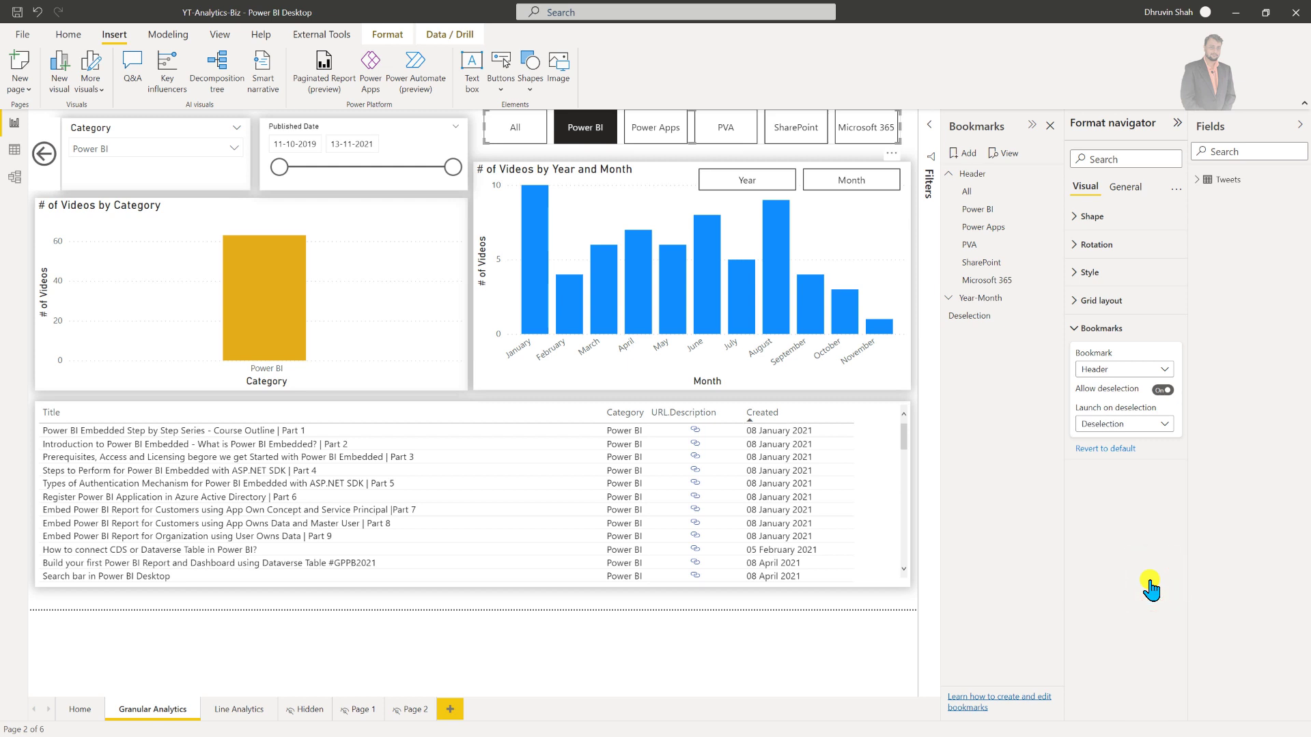
Test deselection by applying and then deselecting the Power Apps bookmark, and return to Granular Analytics with the back button
left_click(664, 135)
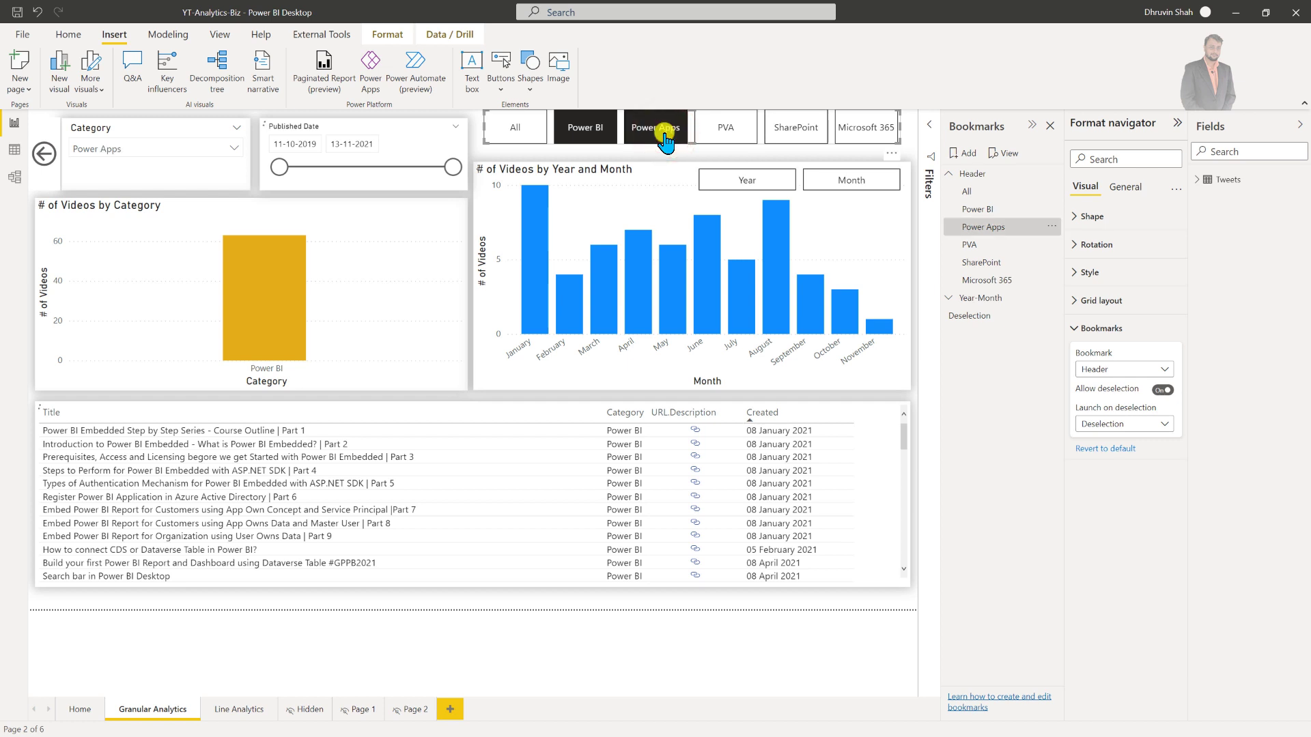
left_click(664, 135)
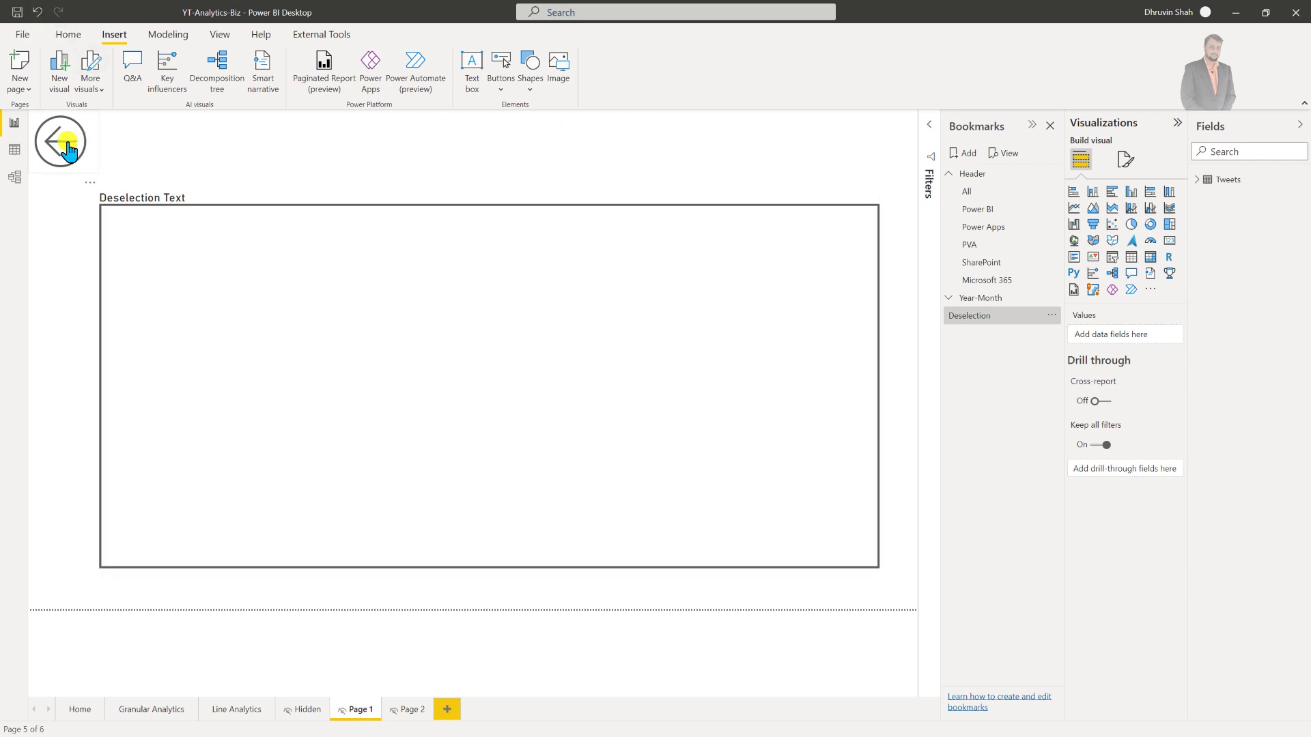
left_click(500, 78)
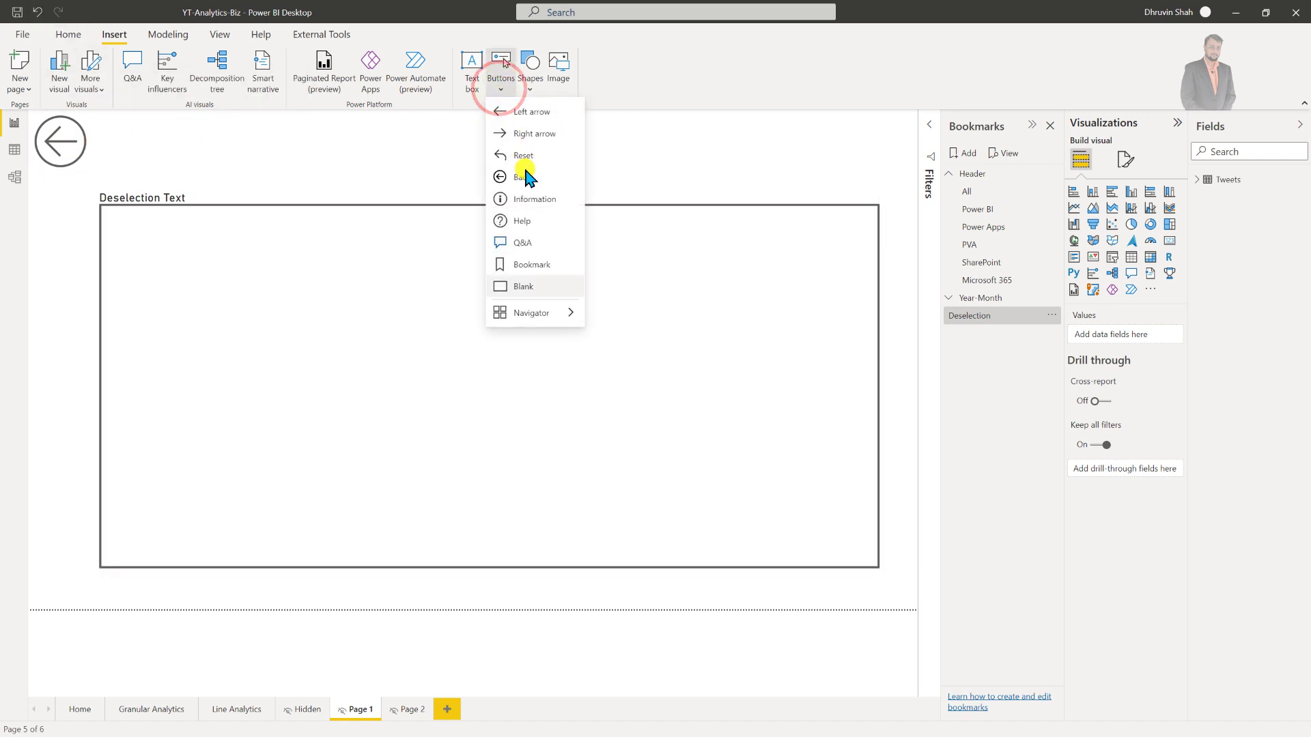
left_click(63, 144)
left_click(63, 144, "ctrl")
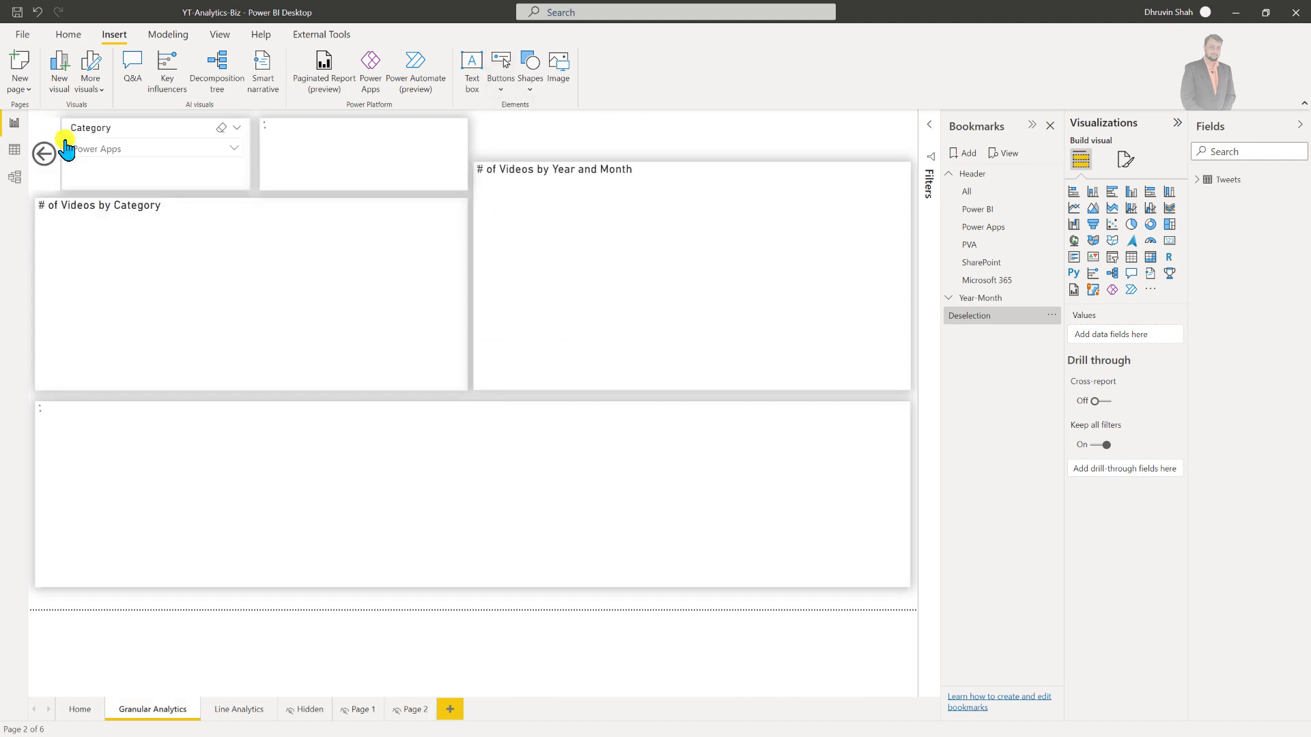
left_click(655, 145, "ctrl")
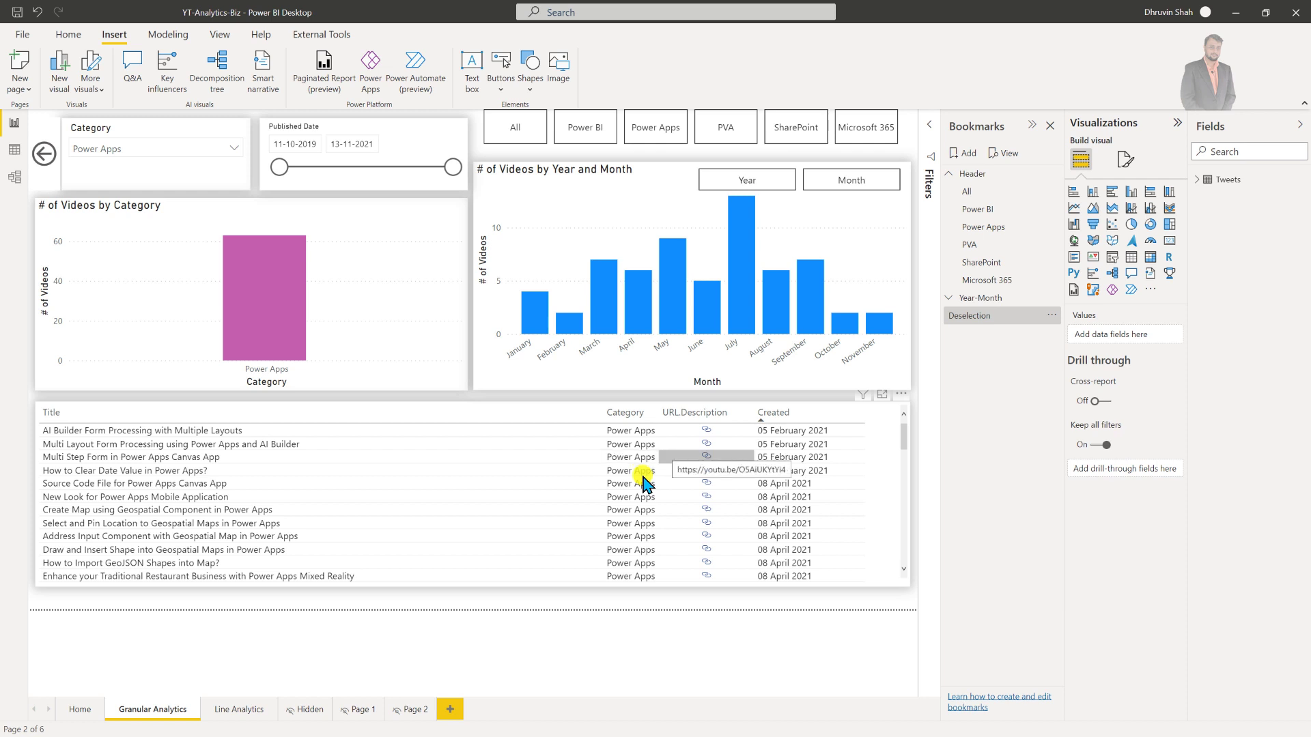
Review the Header navigator's bookmark group choices and its deselection settings
left_click(686, 146, "ctrl")
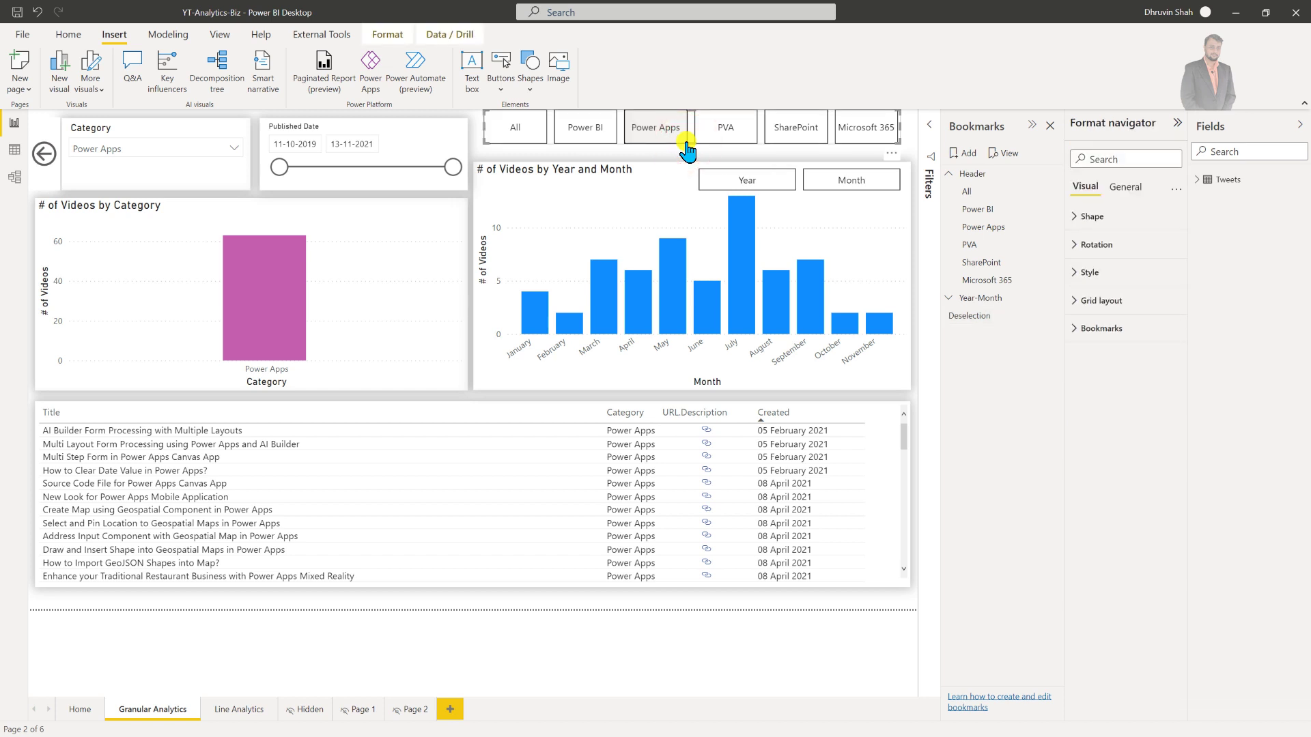
left_click(1077, 331)
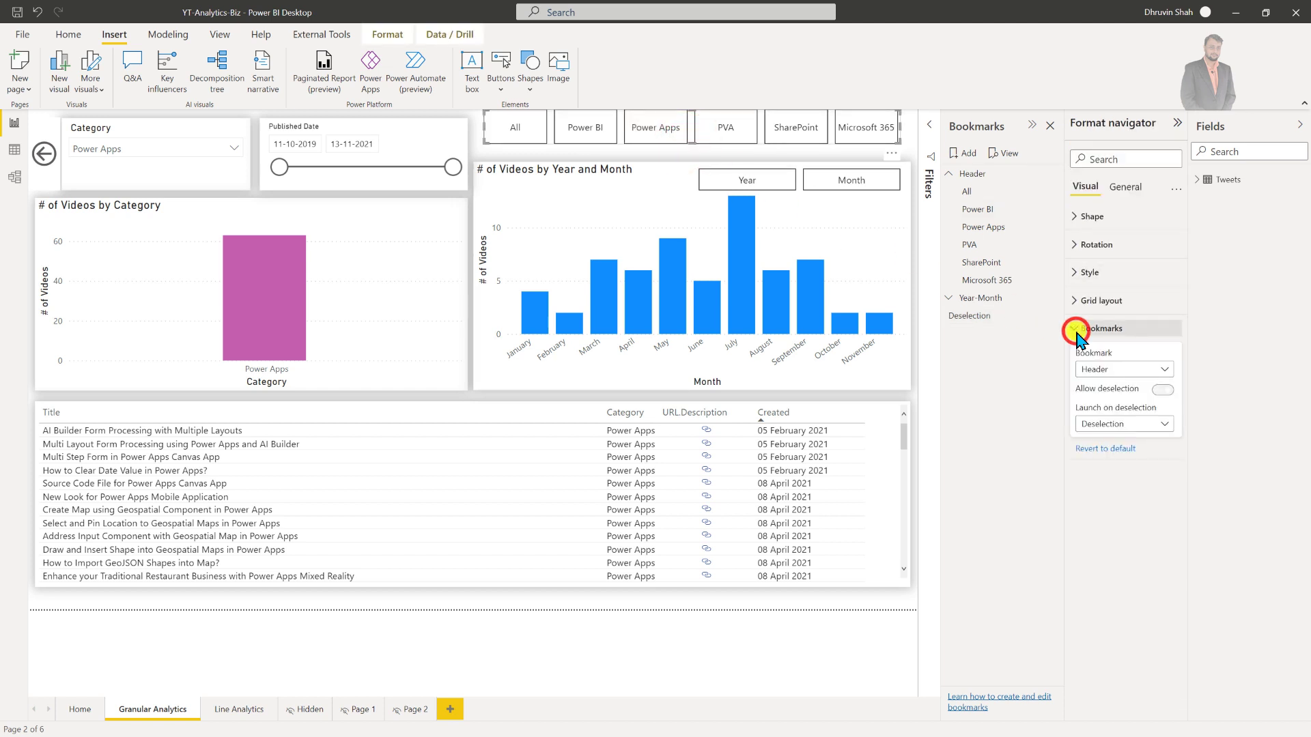
left_click(1114, 369)
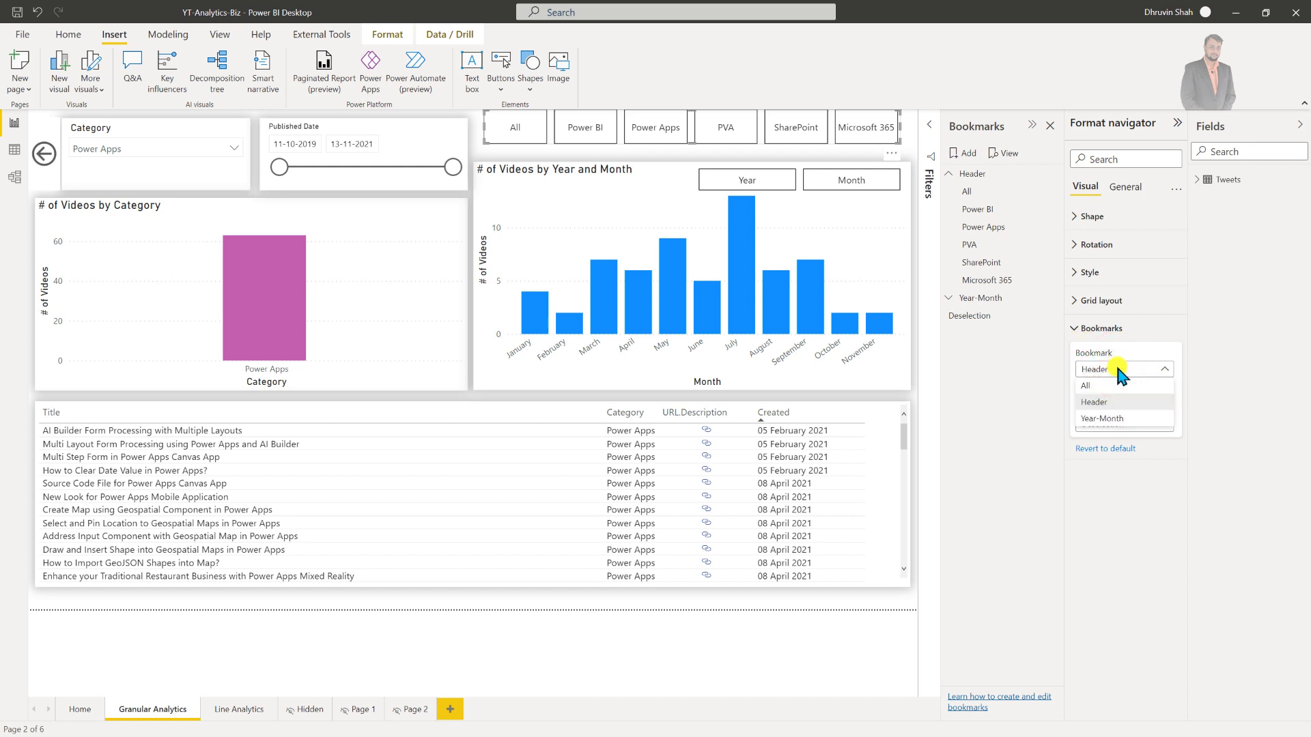
left_click(1125, 371)
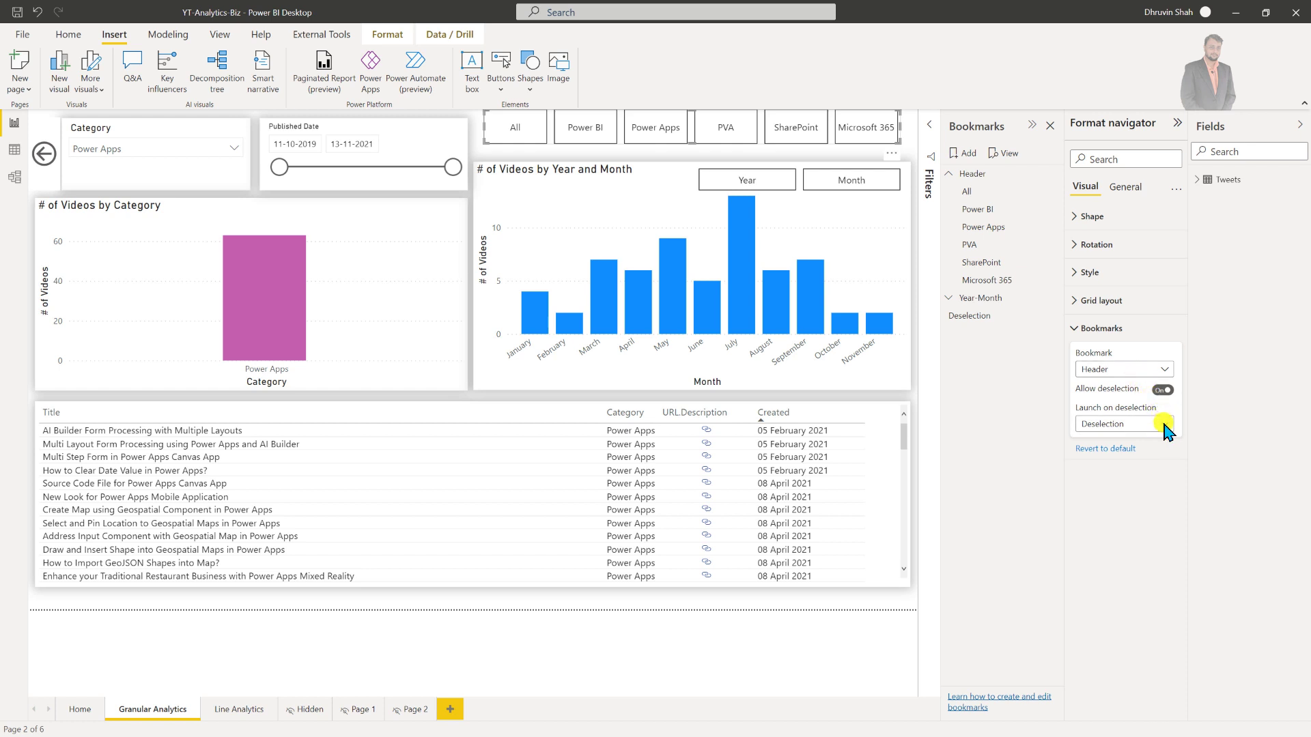
Try a Grid orientation with 4 columns on the Header navigator and make the navigator slightly taller
left_click(1099, 301)
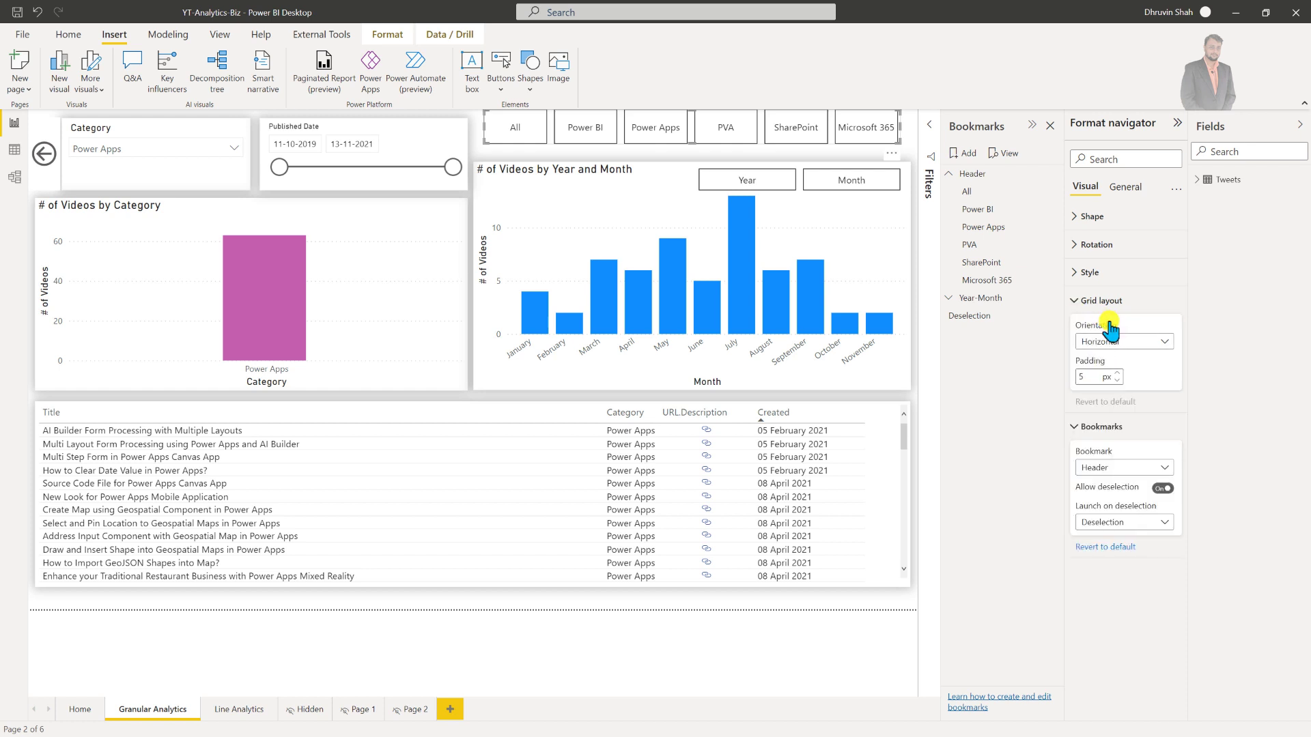
left_click(1153, 344)
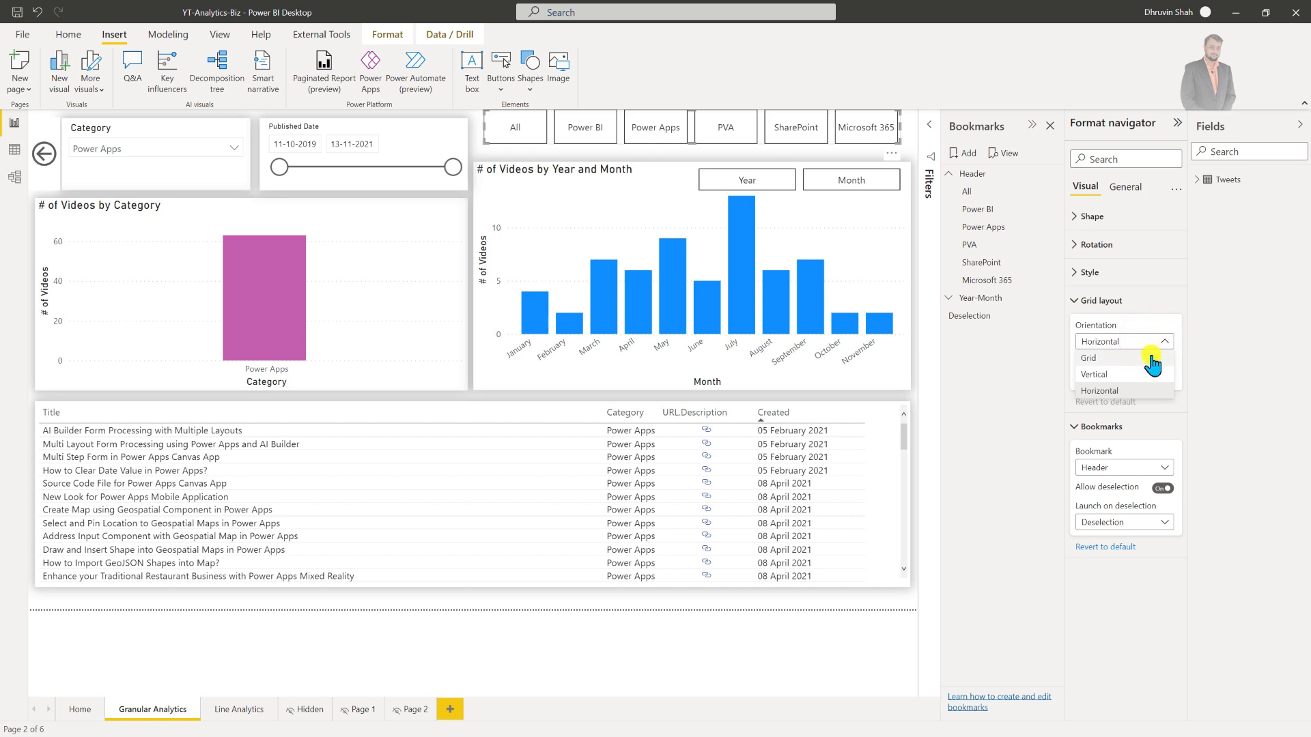
left_click(1152, 361)
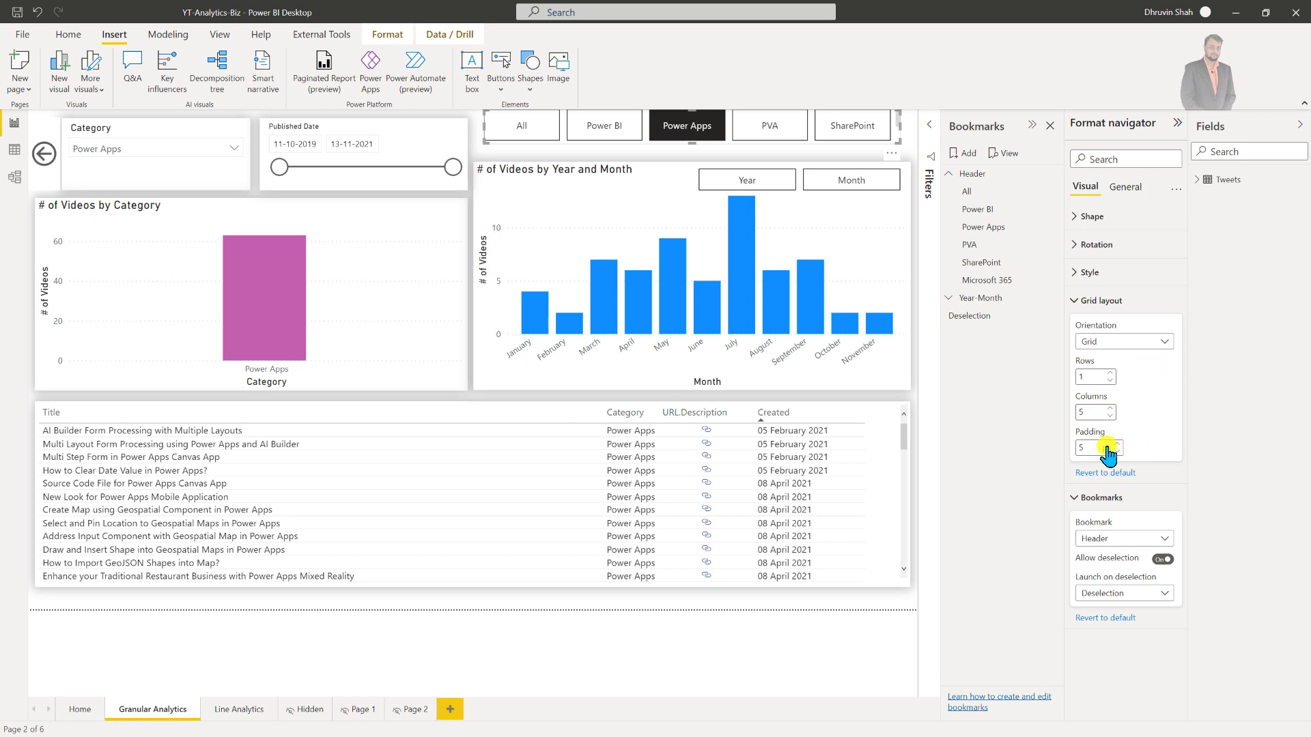
left_click(1097, 413)
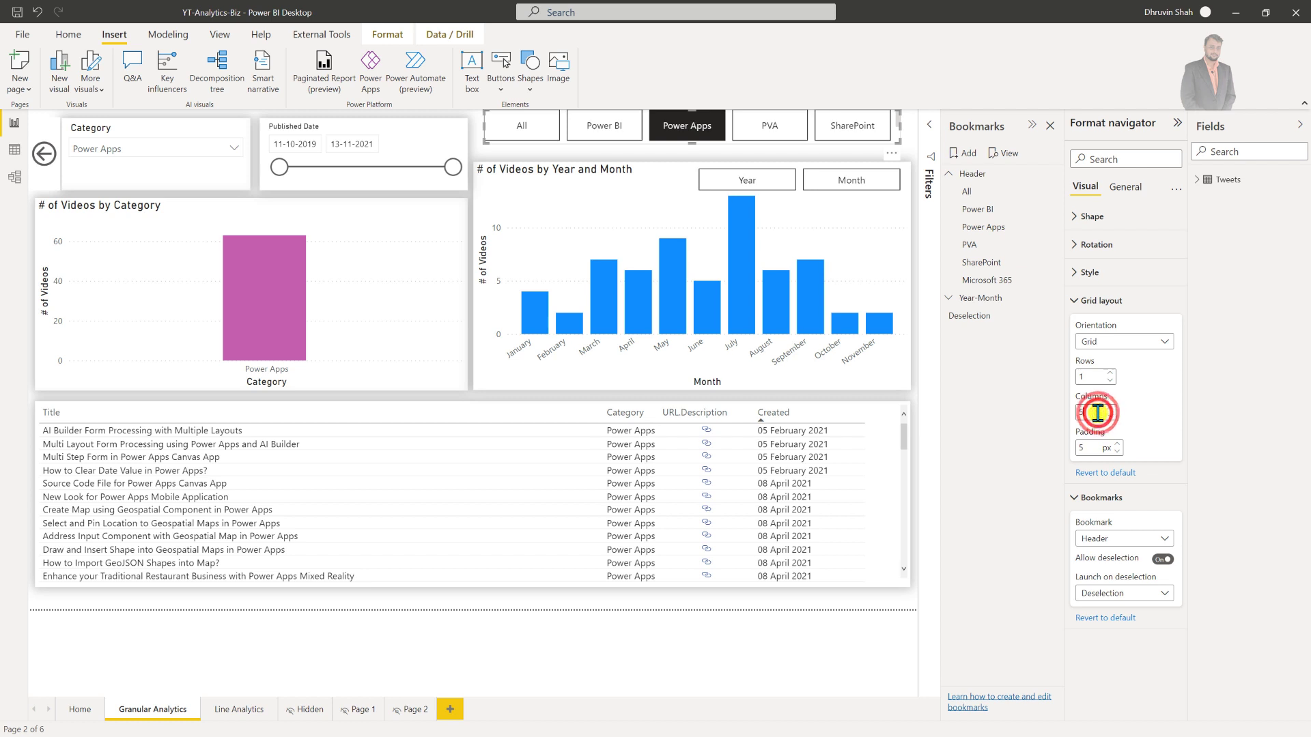
double_click(1097, 412)
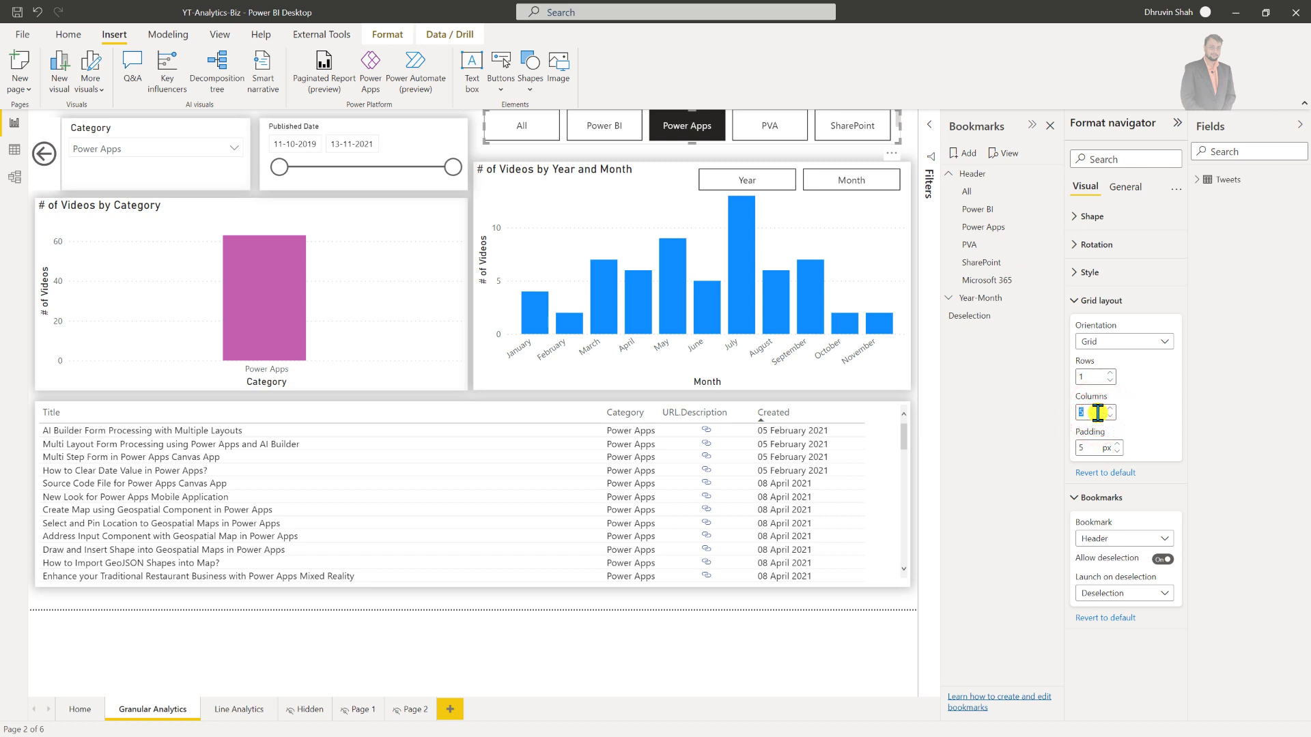
type("4")
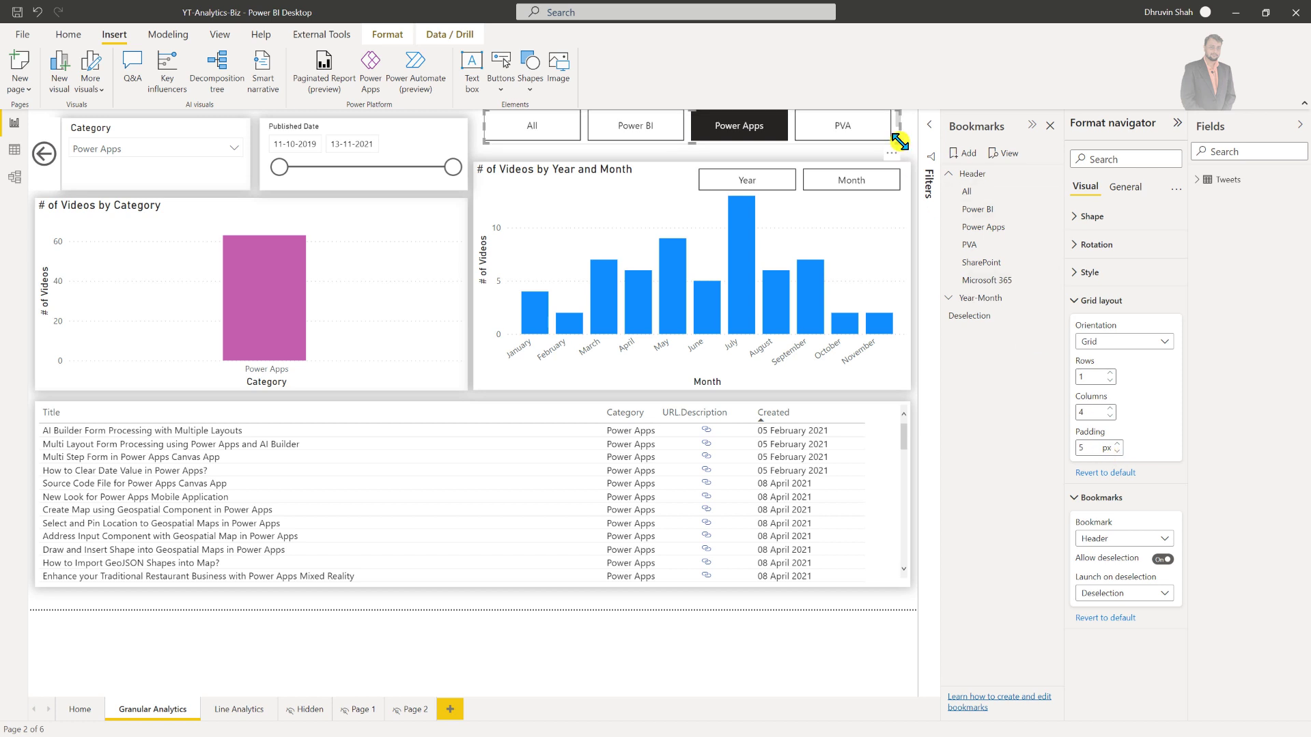
mouse_move(898, 142)
left_mouse_down()
mouse_move(899, 232)
mouse_move(895, 156)
left_mouse_up()
Try a Vertical orientation on the Header navigator and resize it into a tall, narrow stack over the year and month chart
left_click(1106, 341)
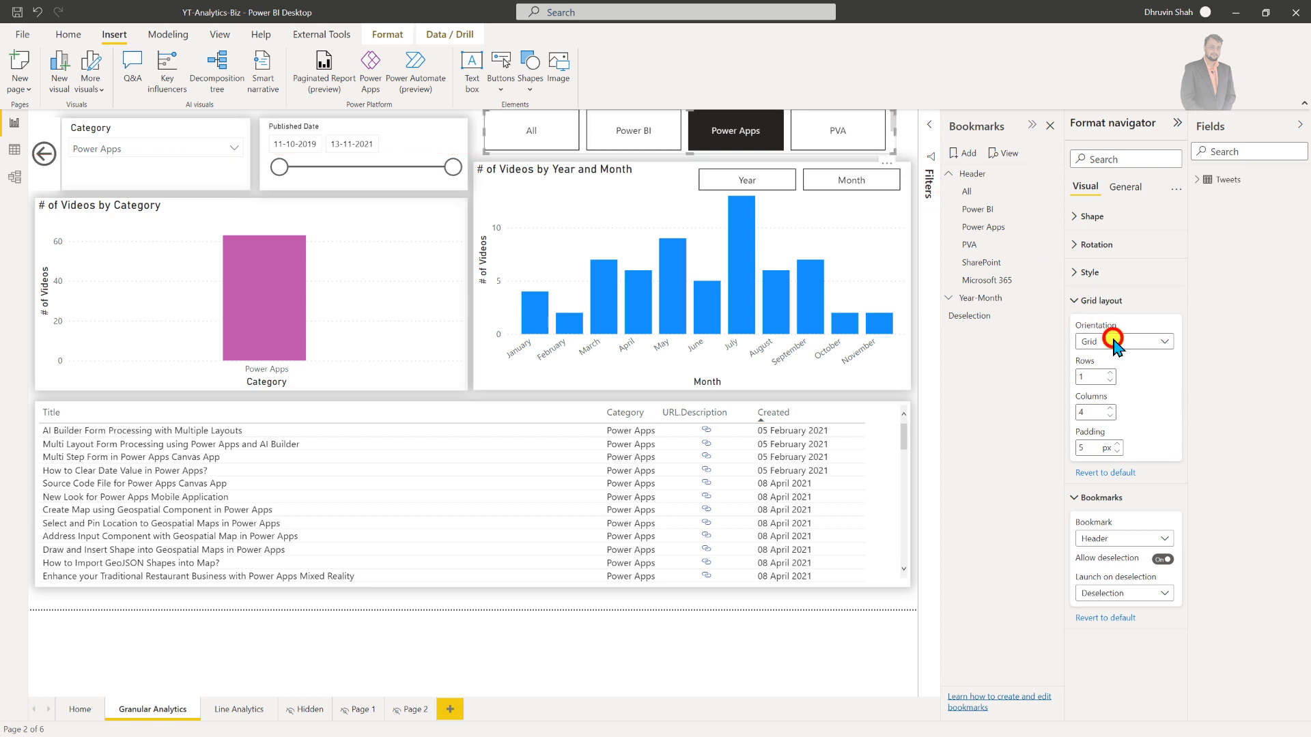
left_click(1106, 374)
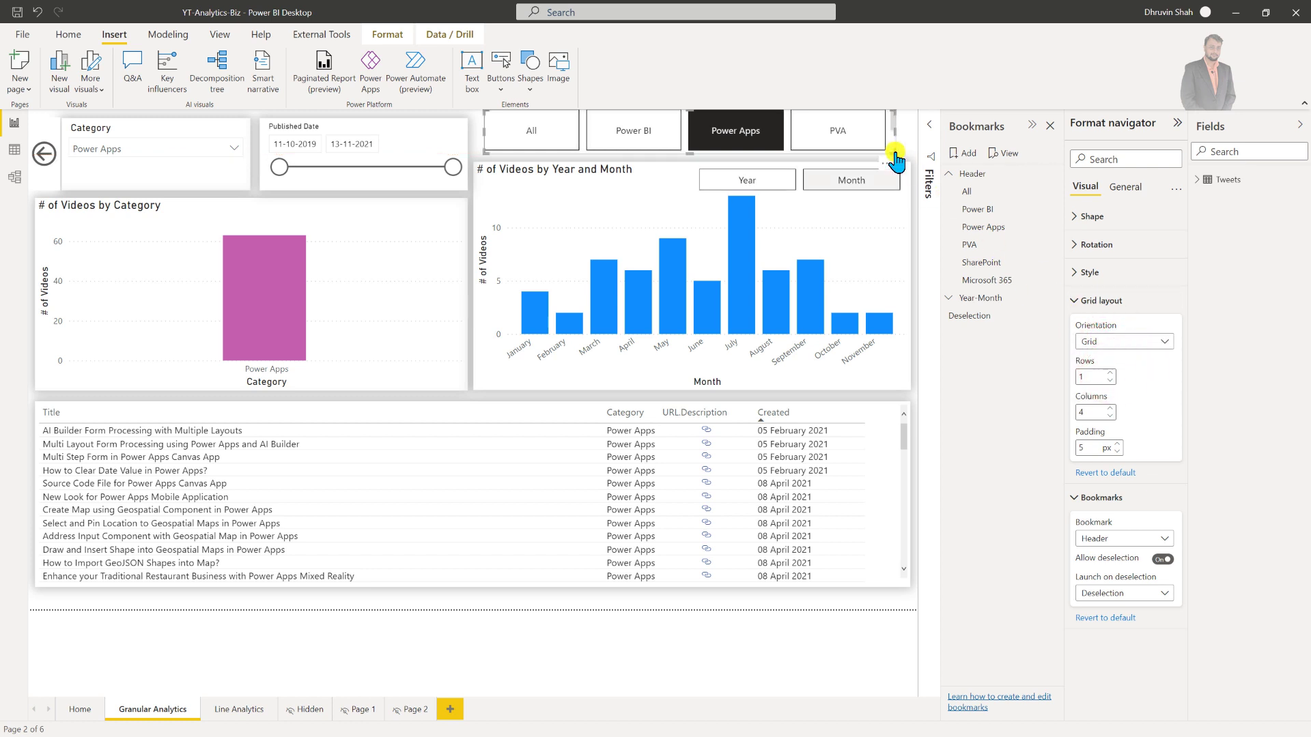
left_click_drag(894, 151, 650, 431)
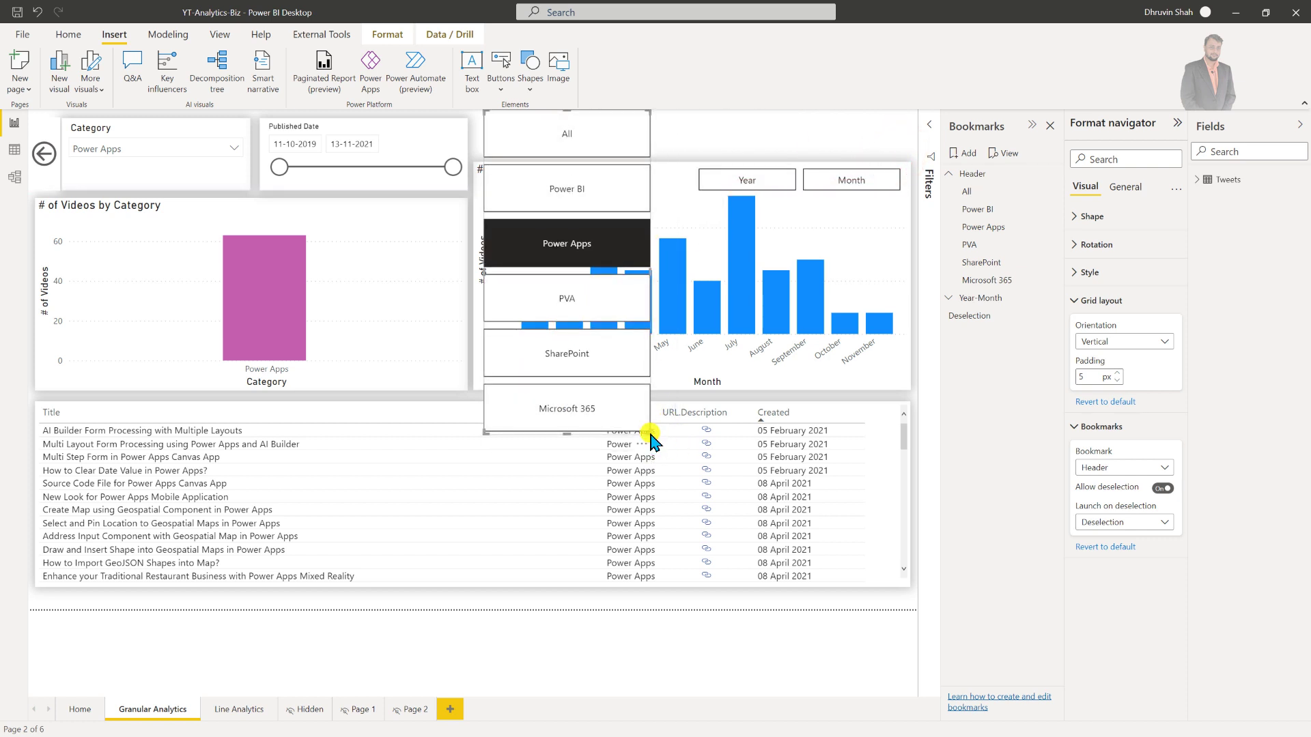
Set the Header navigator's orientation to Horizontal and resize it to a wide, short strip above the year and month chart
left_click(1107, 341)
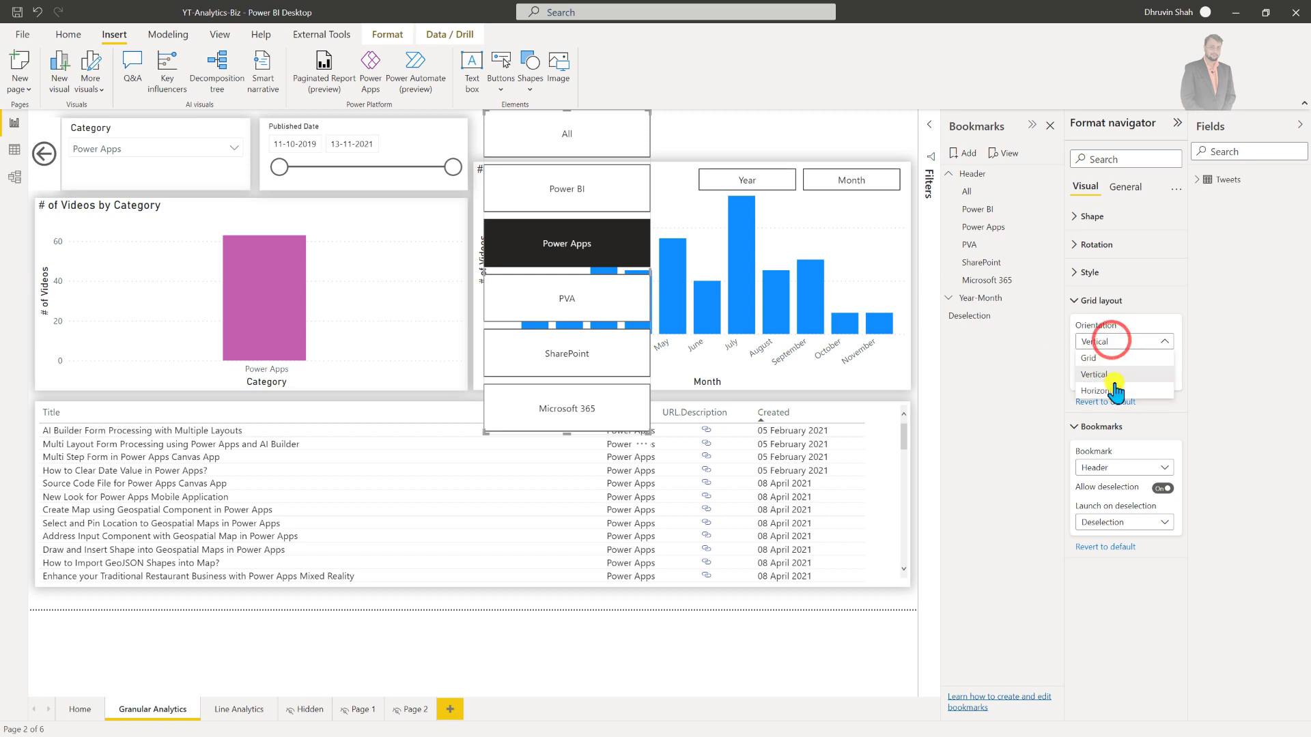
left_click(1112, 392)
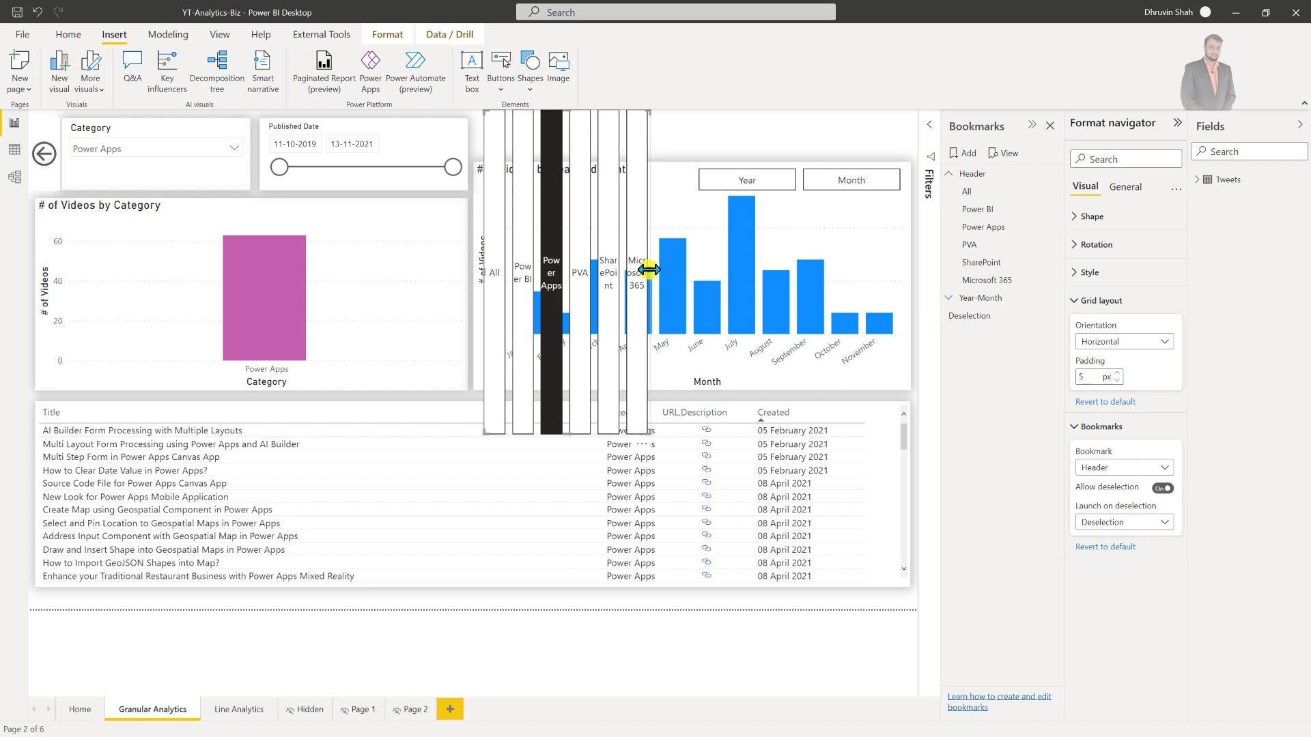
left_click_drag(649, 273, 891, 273)
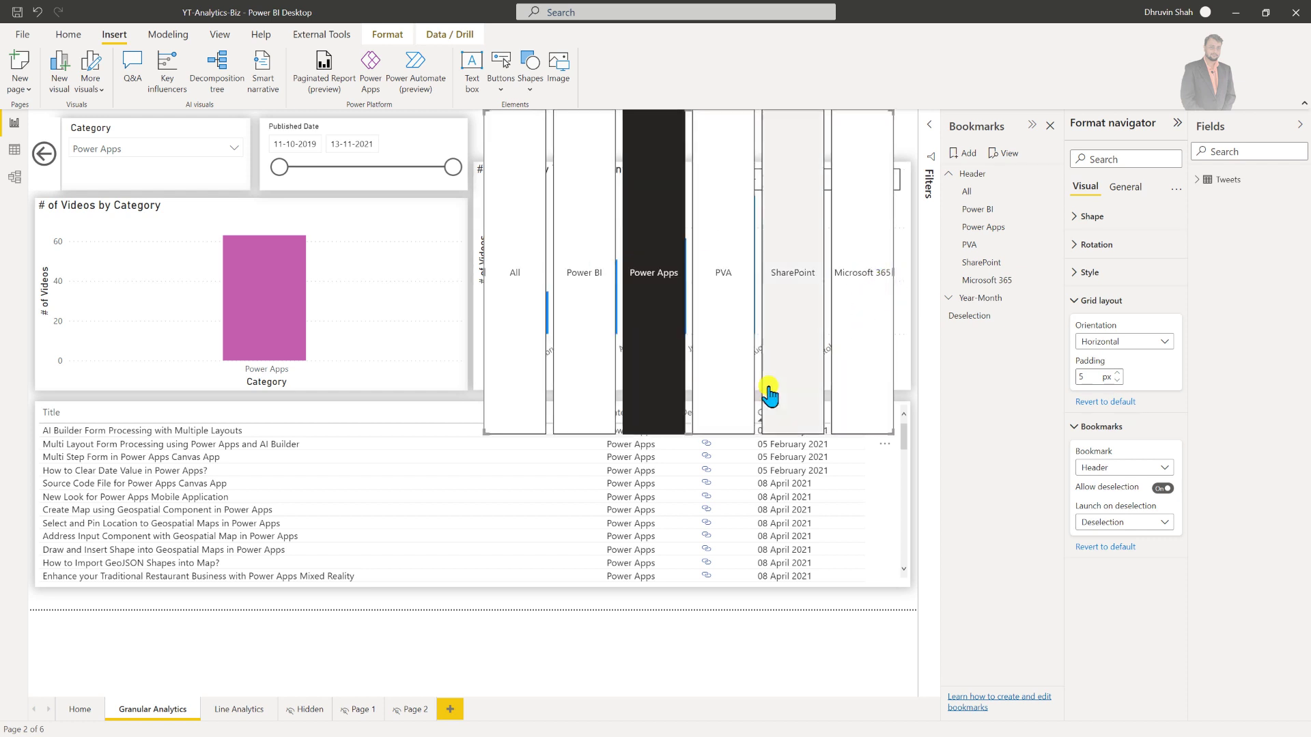
left_click_drag(724, 435, 689, 151)
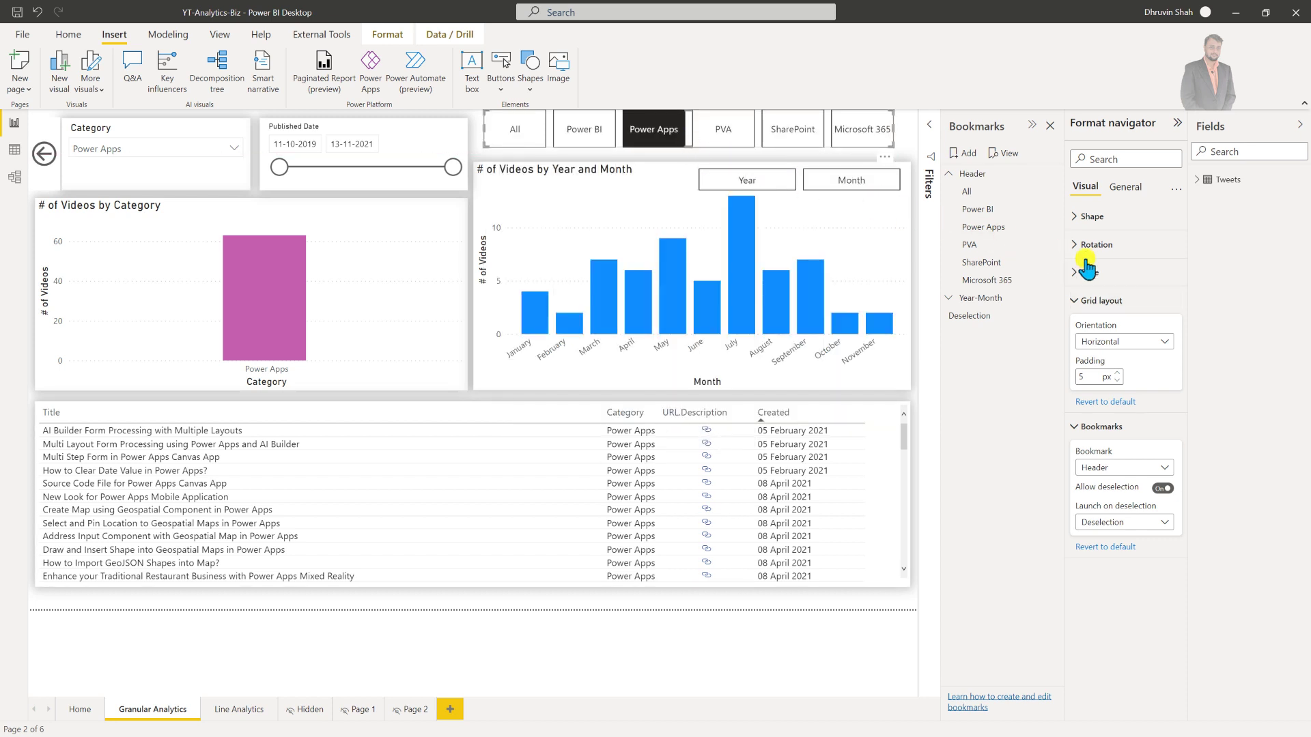
Review the Header navigator's style states and its rotation settings
left_click(1119, 271)
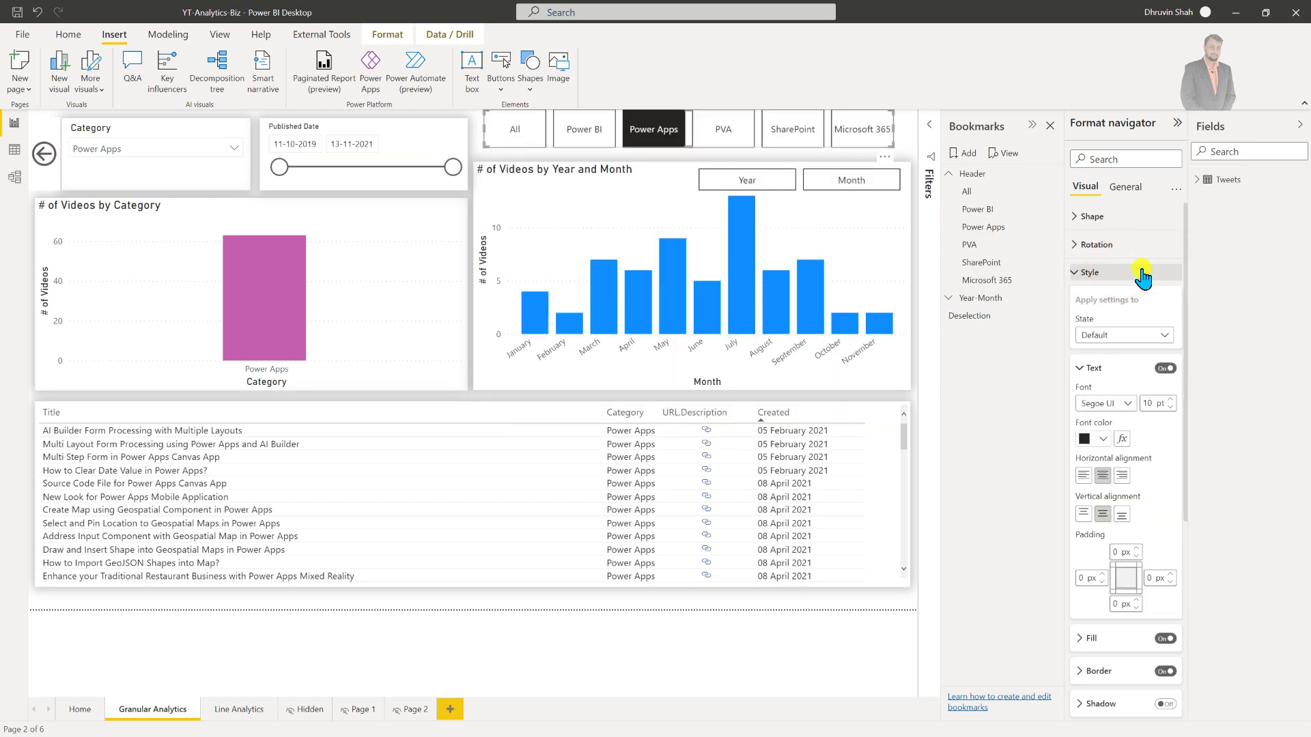
left_click(1140, 334)
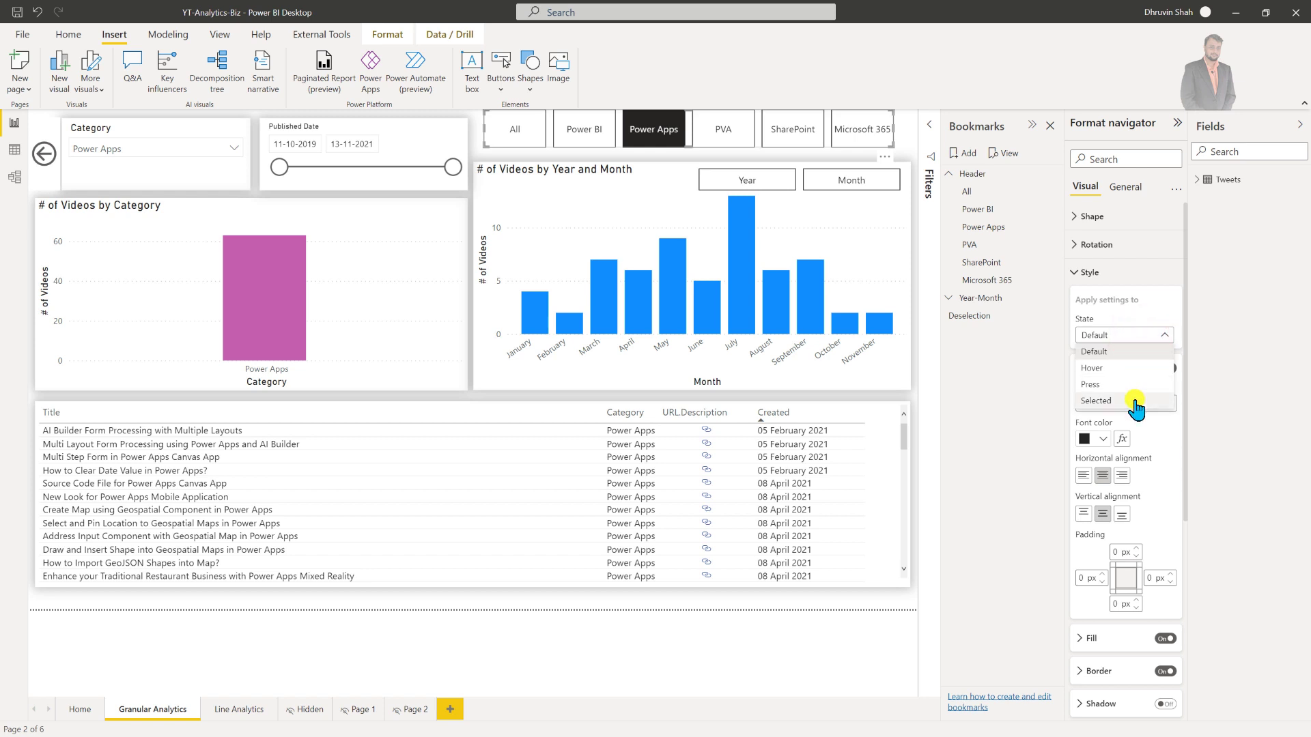
left_click(1101, 278)
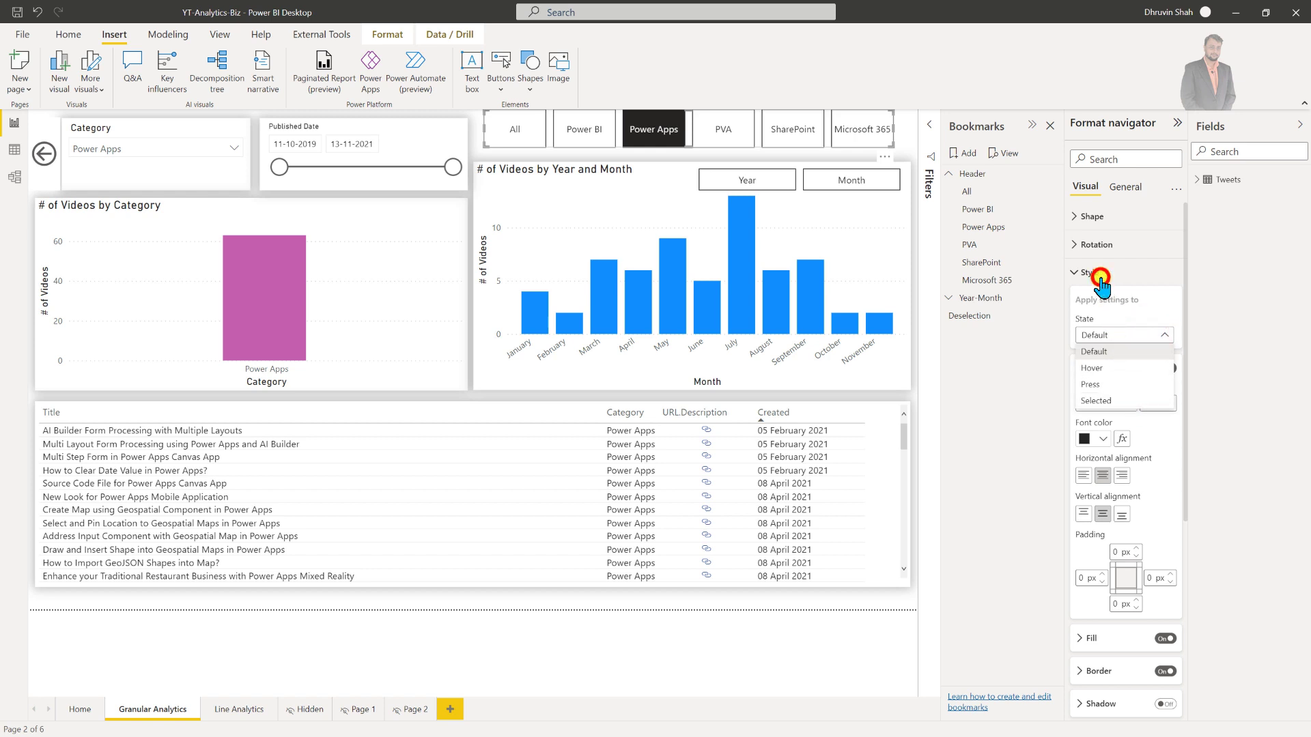
left_click(1124, 245)
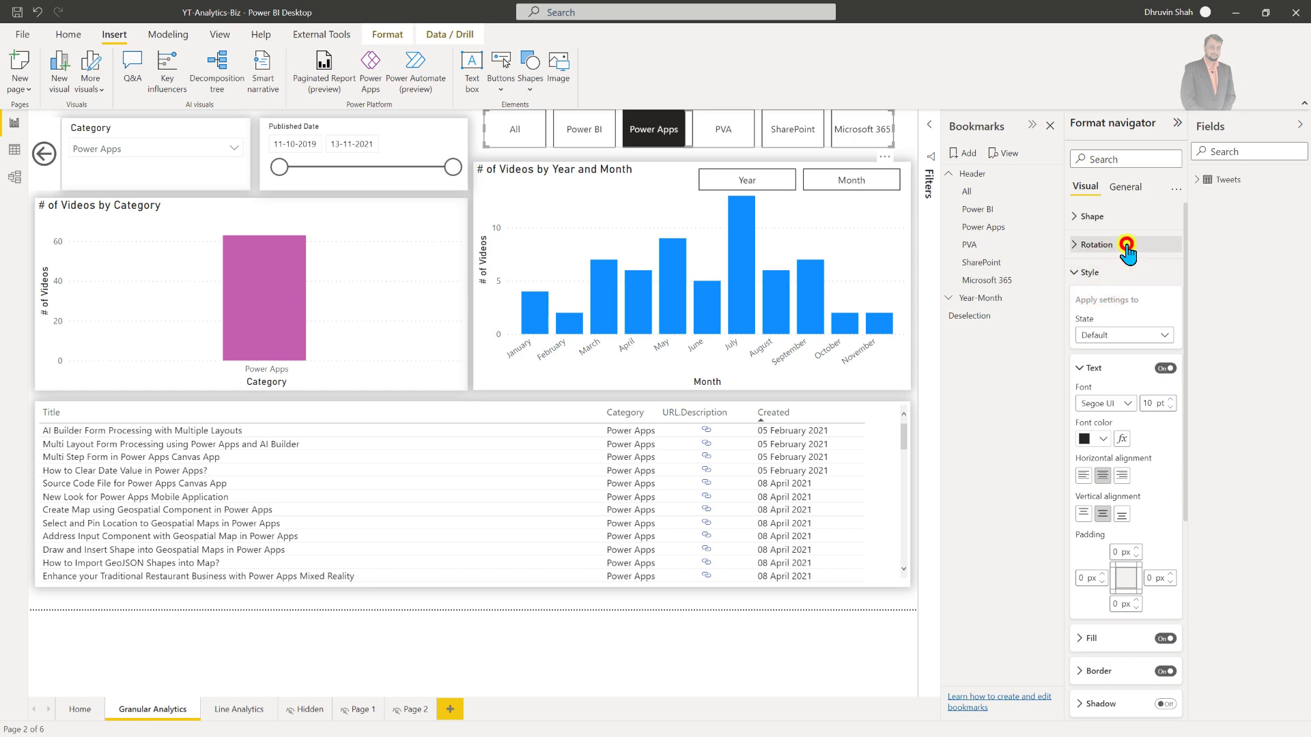
Change the shape of the Header navigator's buttons from the shape options to Snipped tab, top right
left_click(1109, 217)
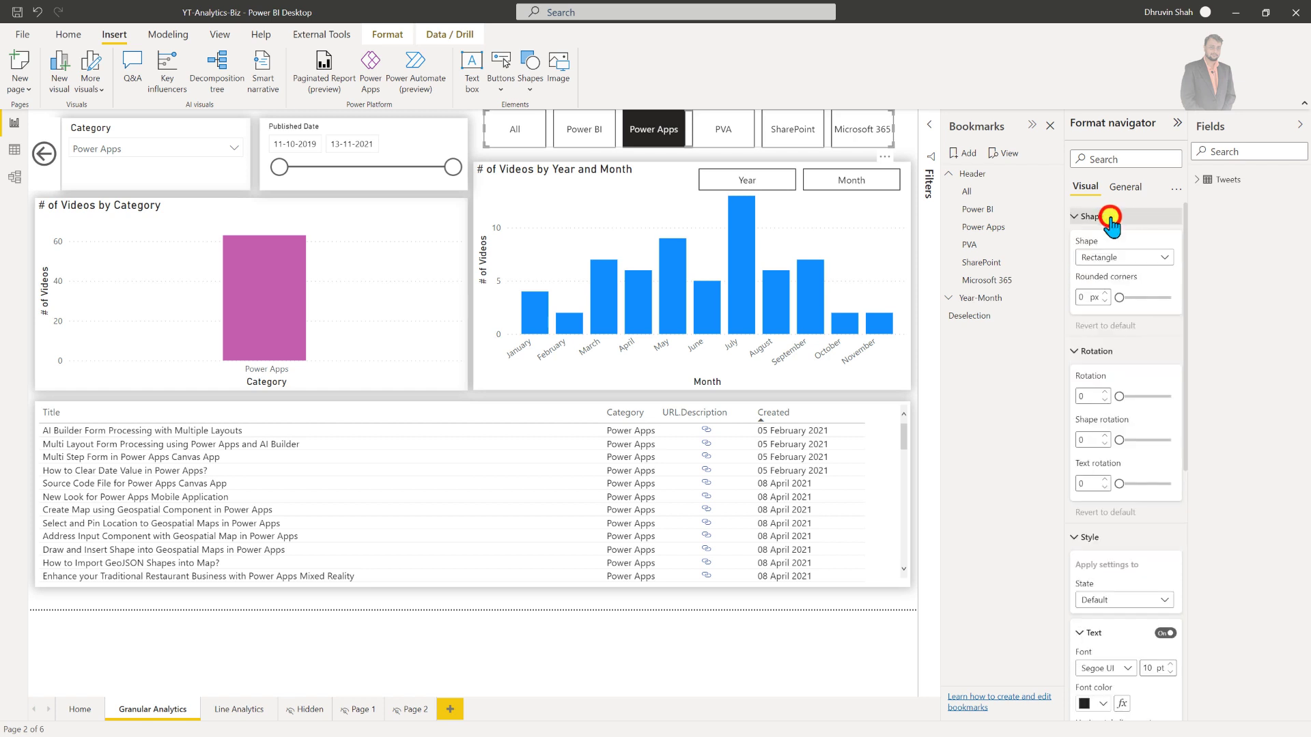
left_click(1161, 258)
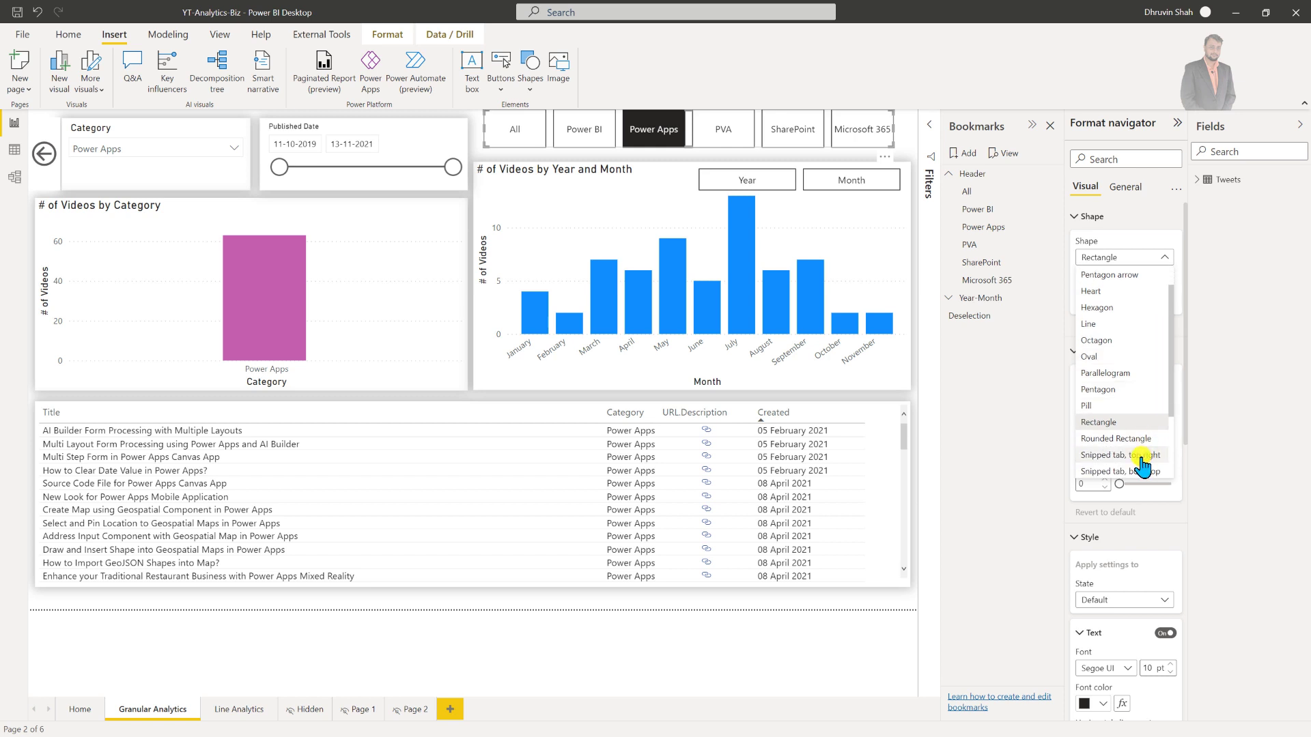
left_click(1141, 457)
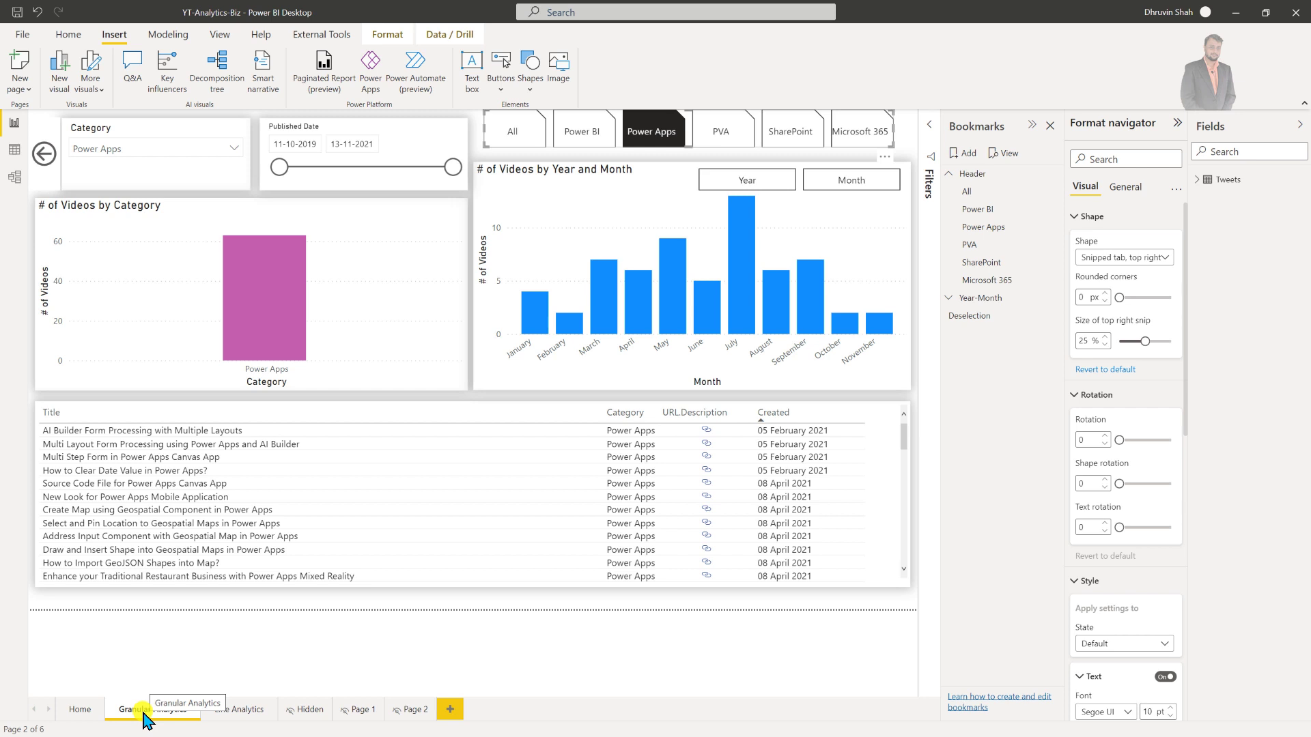
Try a Grid orientation on the Home page's page navigator and set it back to Vertical
left_click(81, 714)
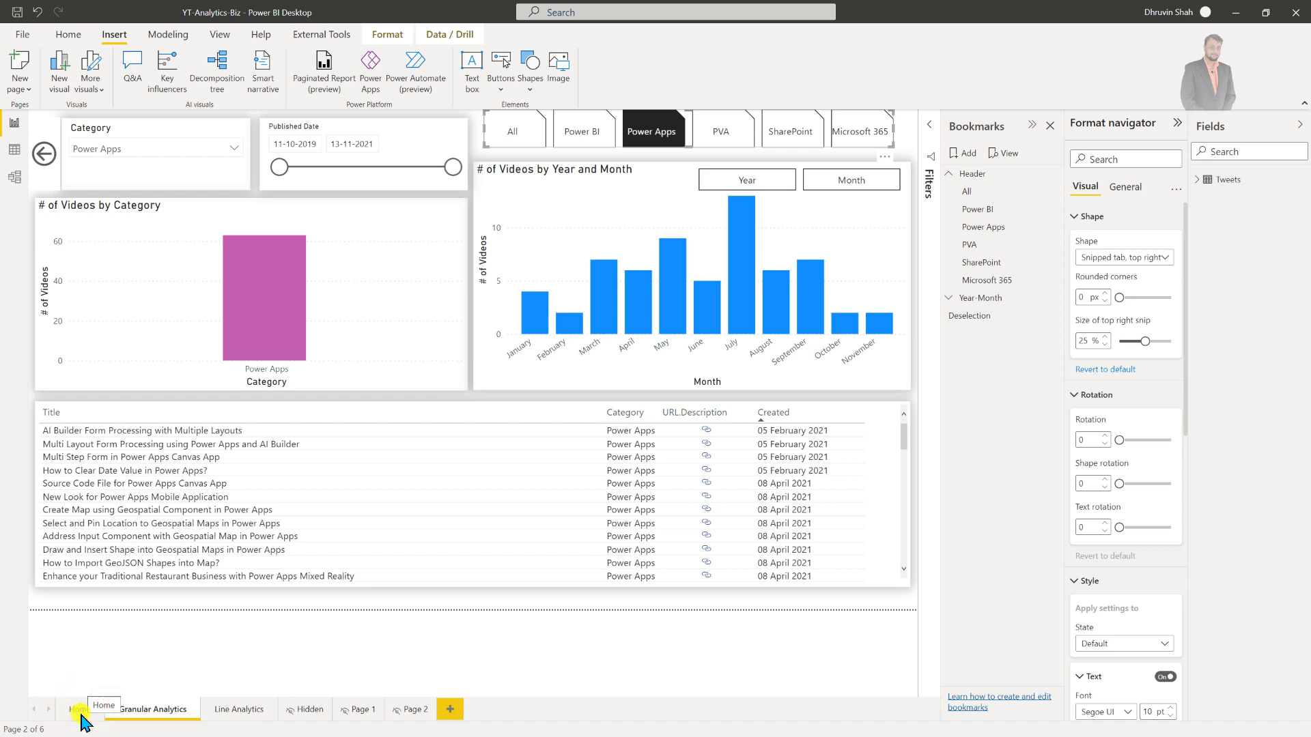
left_click(81, 714)
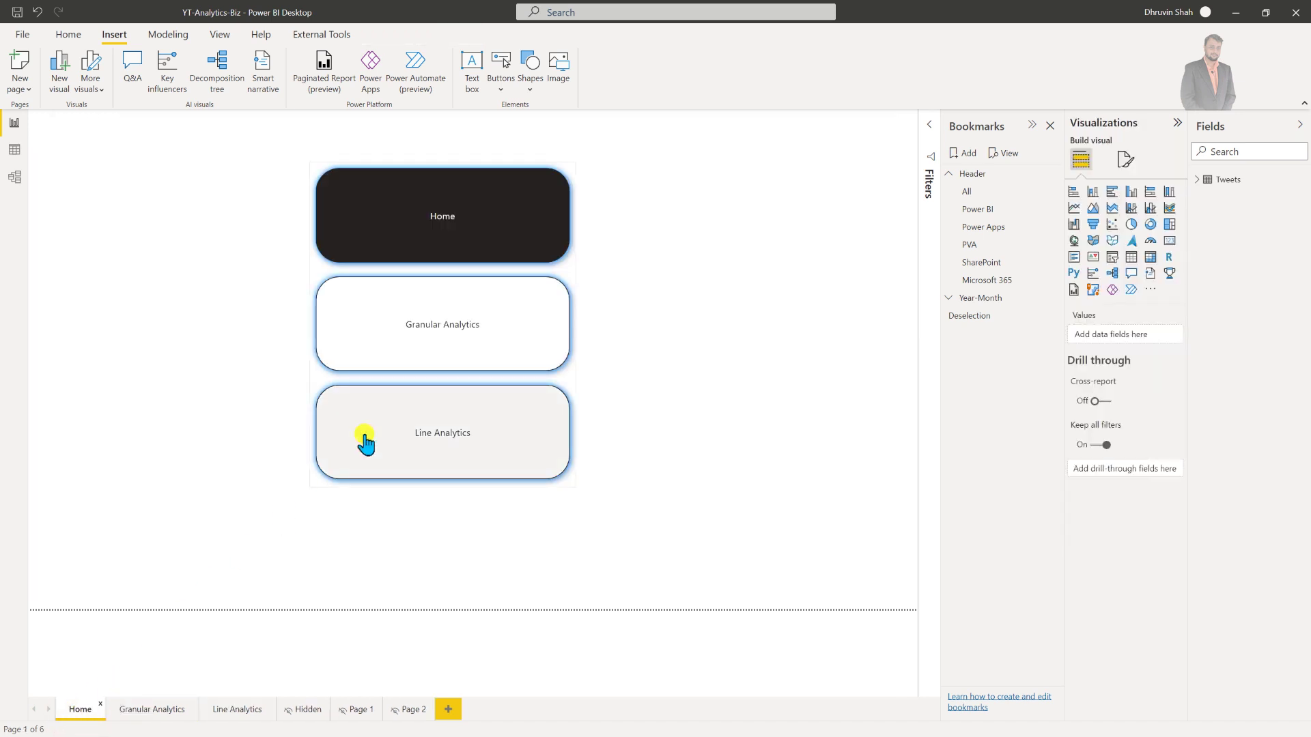
left_click(530, 273)
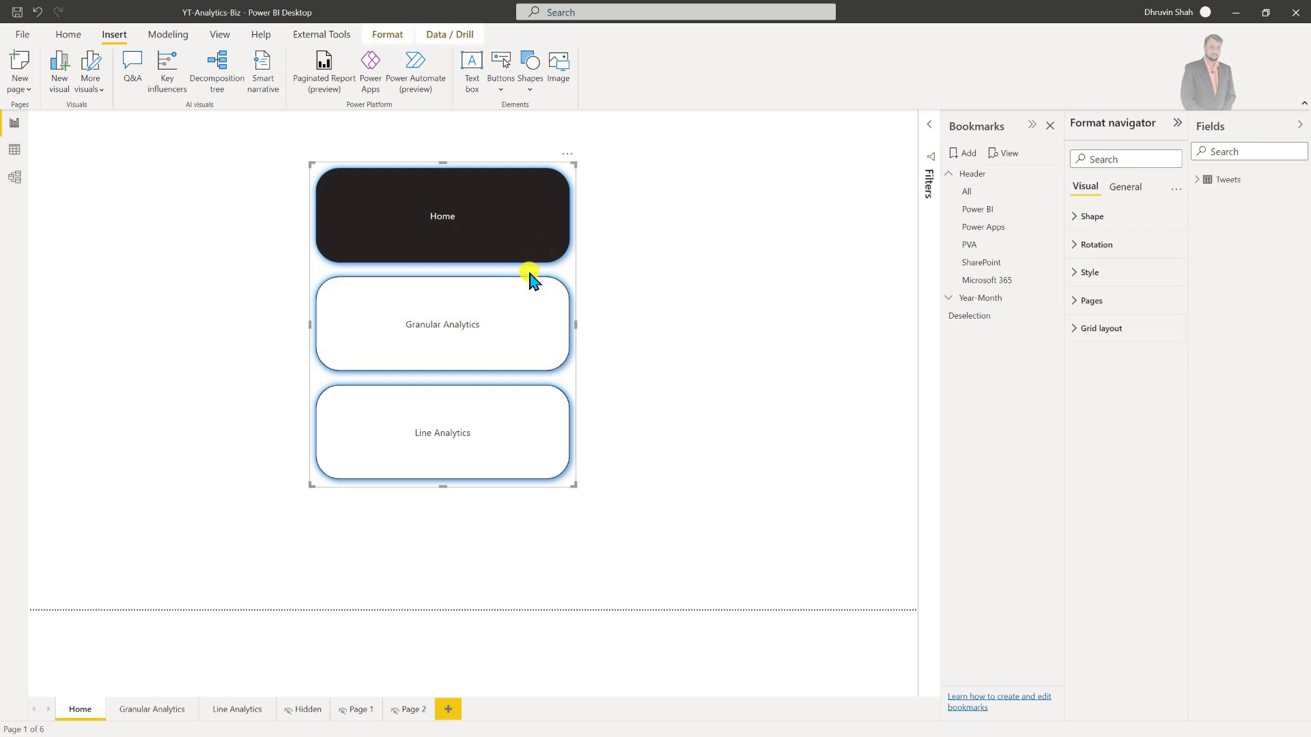
left_click(1123, 327)
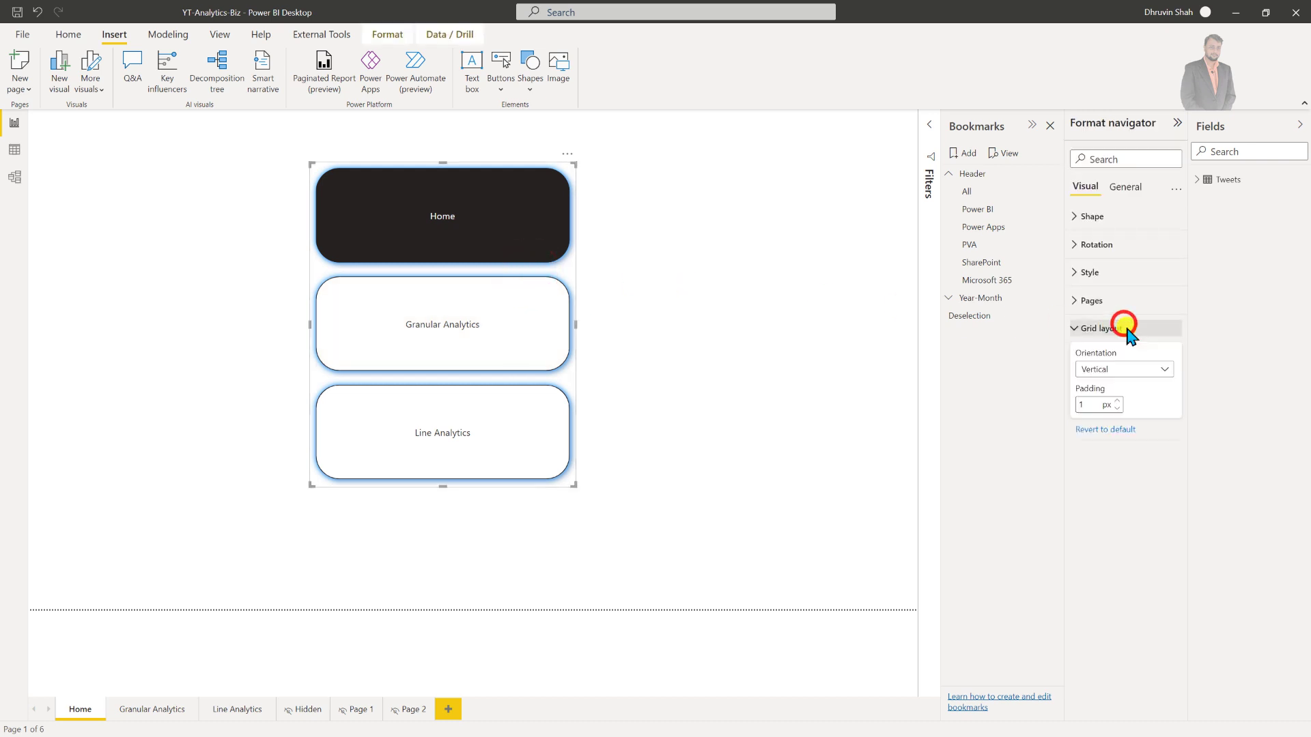
left_click(1157, 370)
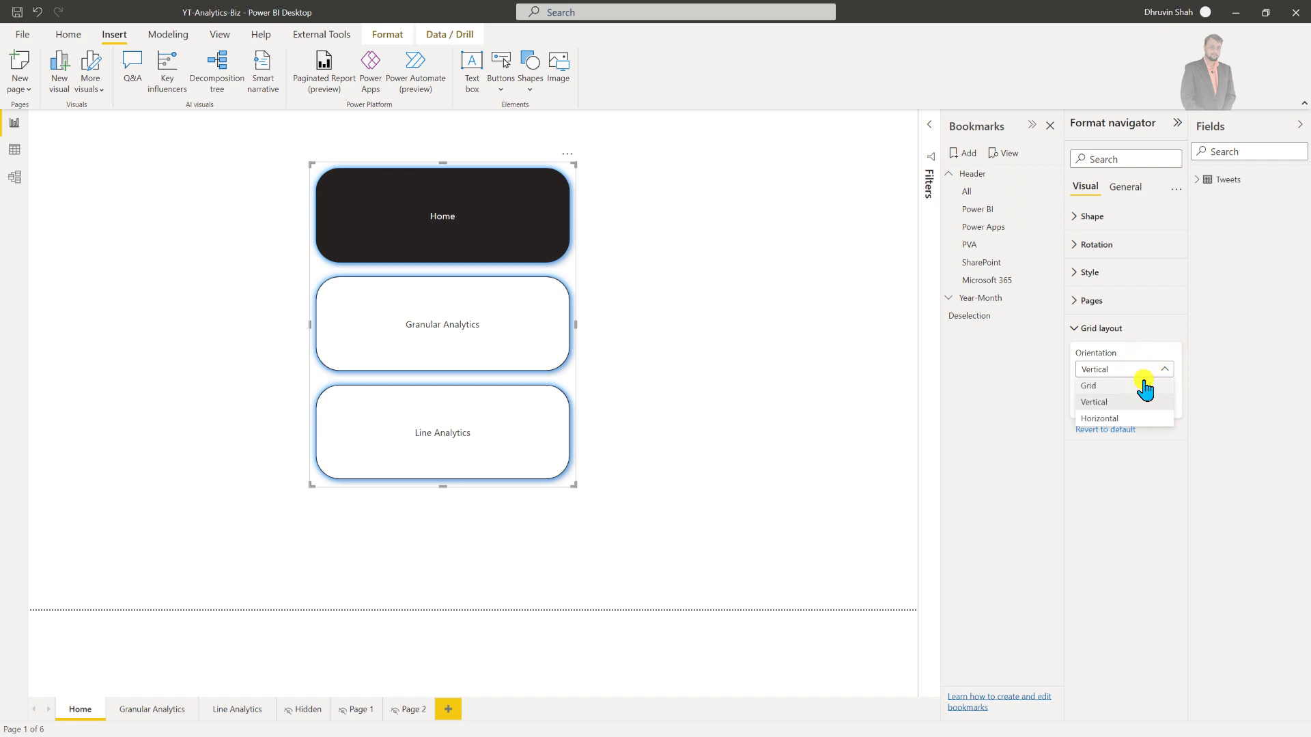
left_click(1145, 386)
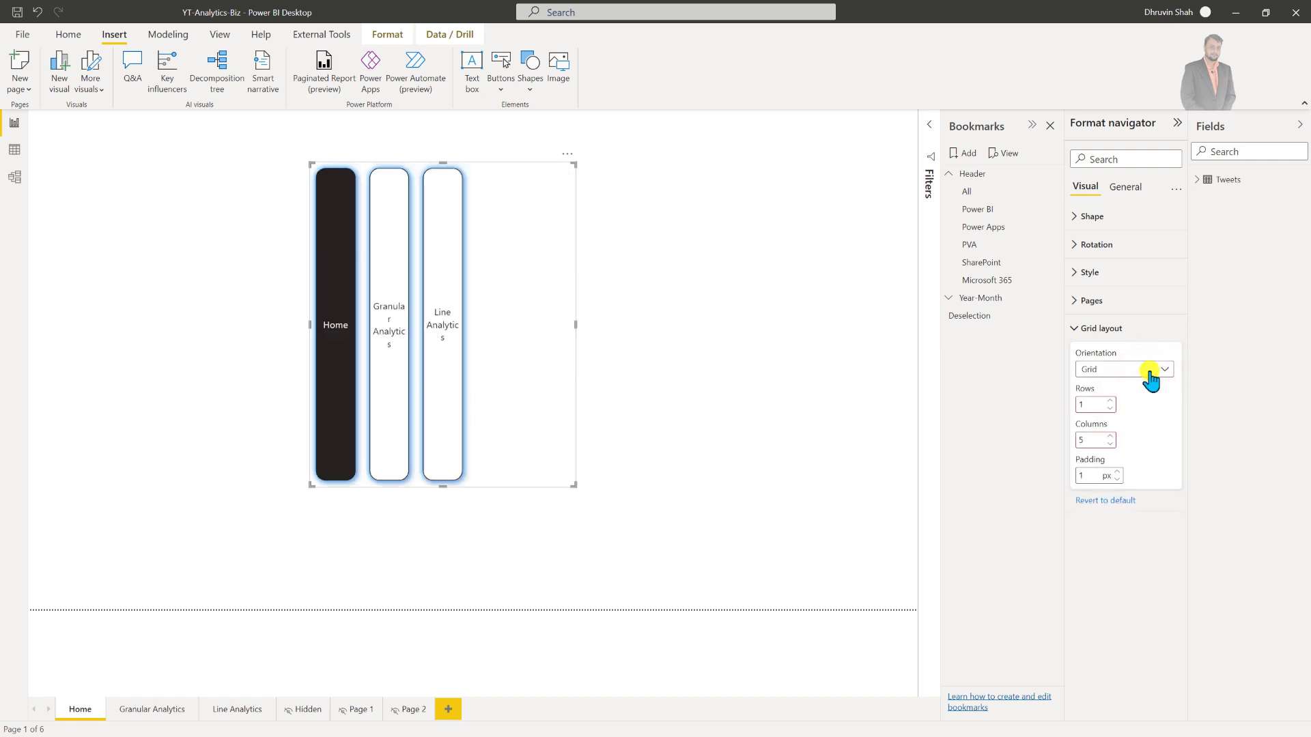
left_click(1150, 371)
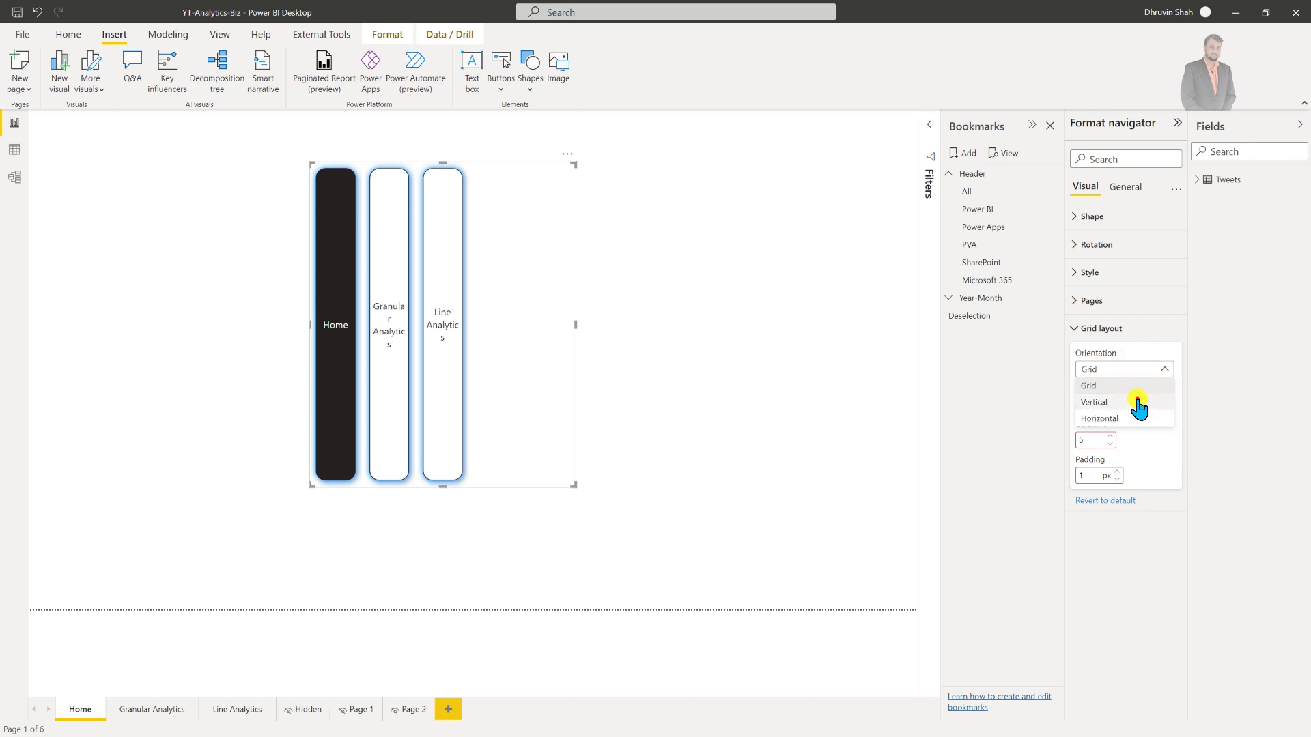
left_click(1138, 404)
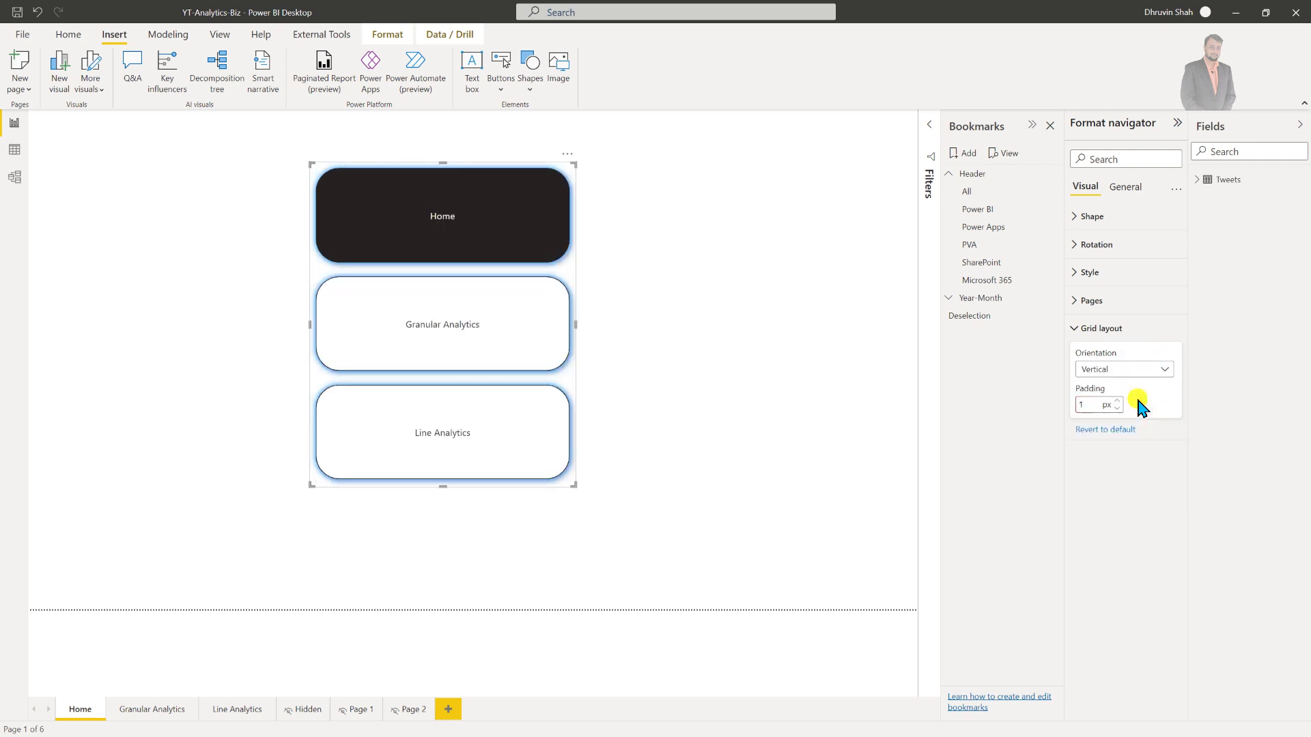
Return to the Granular Analytics page and select the Header navigator at its Power Apps button
left_click(140, 712)
left_click(140, 714)
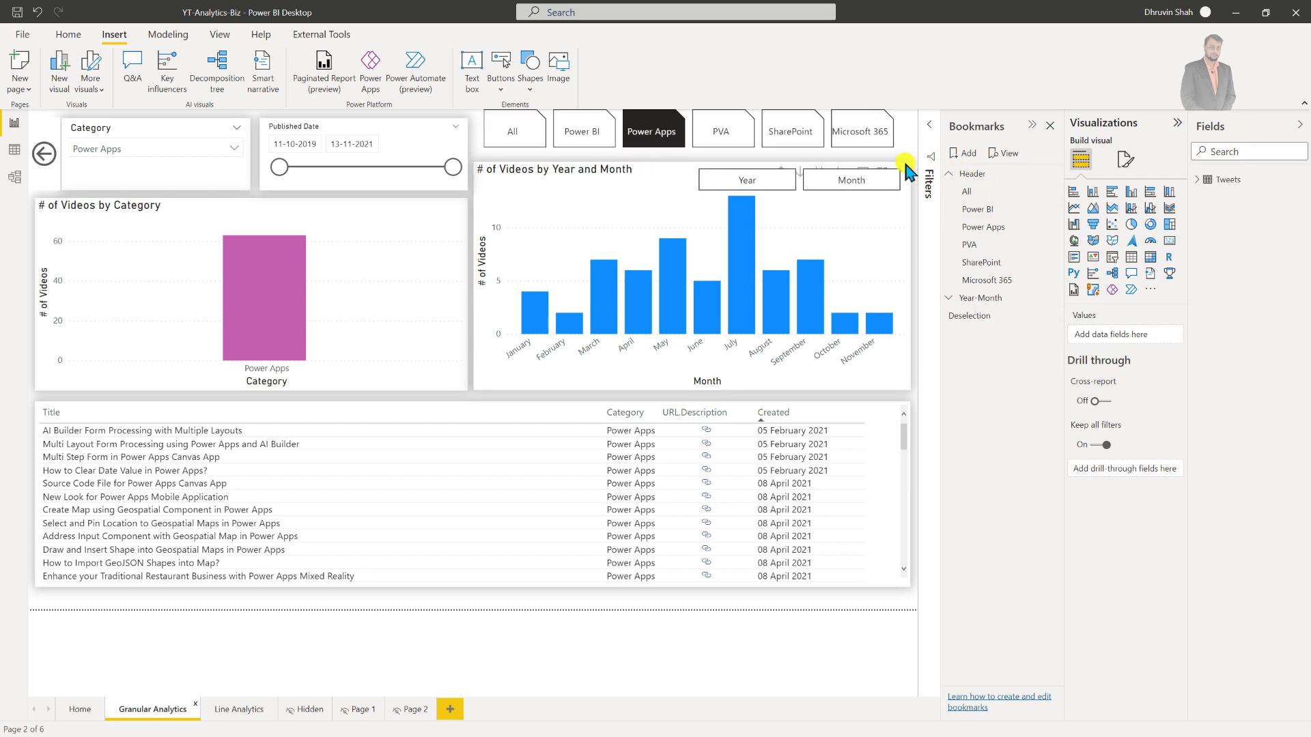
left_click(668, 137)
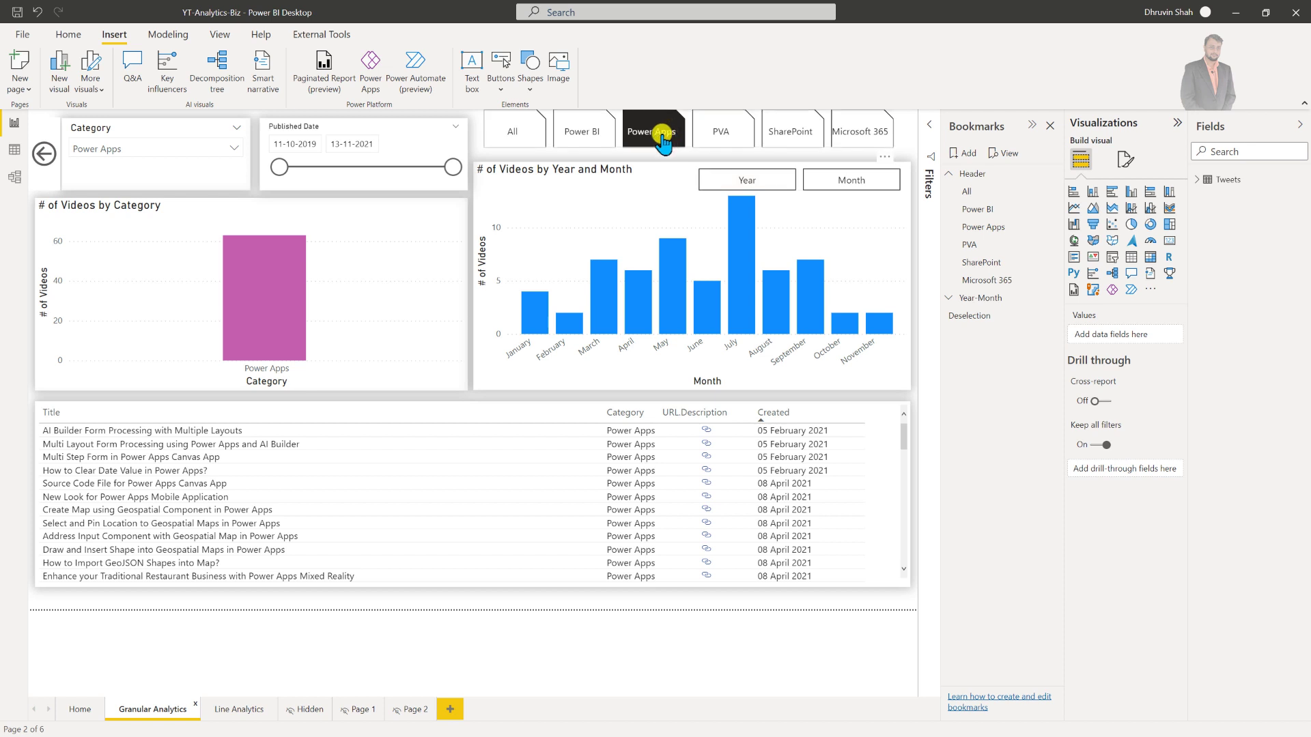